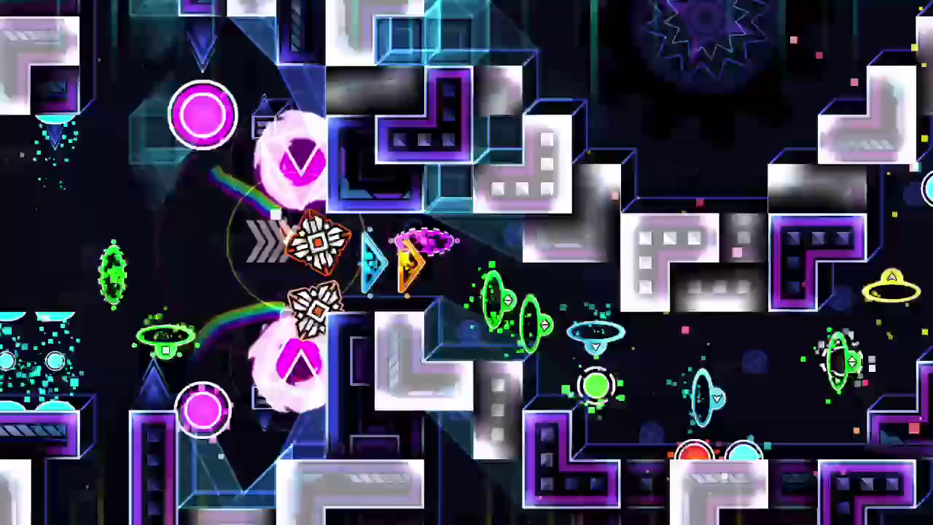
{"action": "key", "text": "space"}
{"action": "key", "text": "space"}
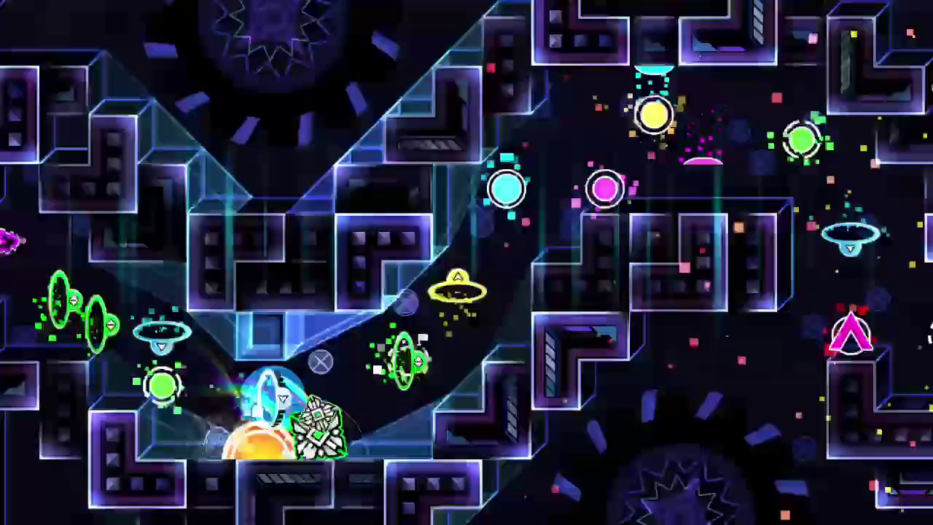
{"action": "key", "text": "space"}
{"action": "key", "text": "space"}
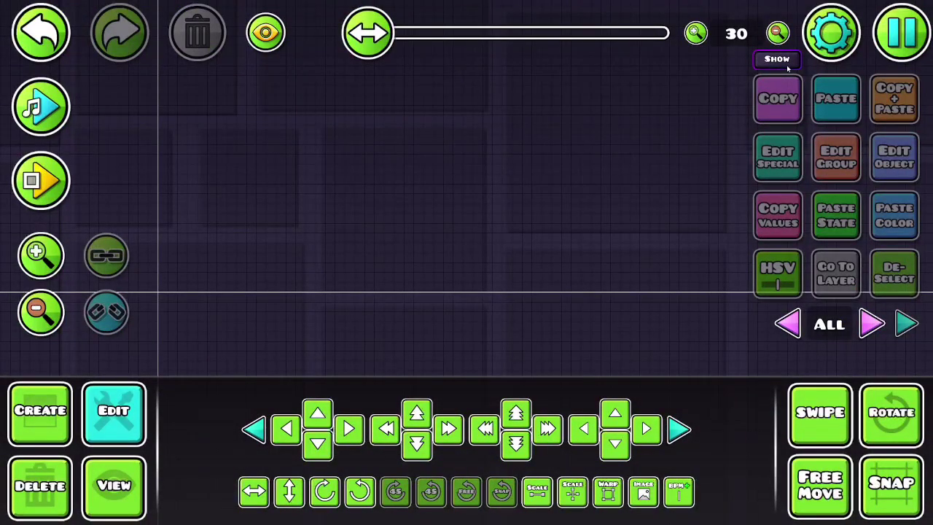
Open the Autobuild menu and add a new template that uses the Puzzle Tiler algorithm
{"action": "scroll", "coordinate": [652, 150], "scroll_direction": "up", "scroll_amount": 2}
{"action": "scroll", "coordinate": [664, 153], "scroll_direction": "down", "scroll_amount": 1}
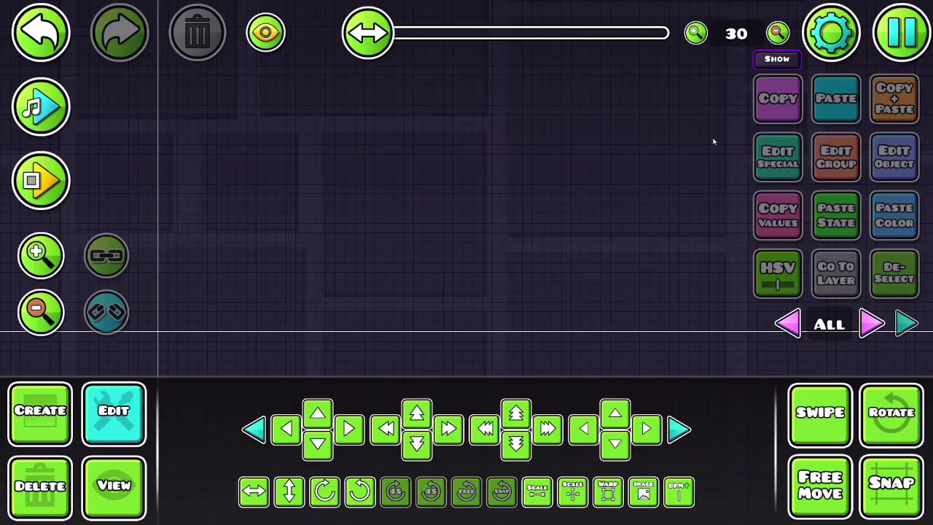
{"action": "left_click", "coordinate": [778, 59]}
{"action": "left_click", "coordinate": [718, 98]}
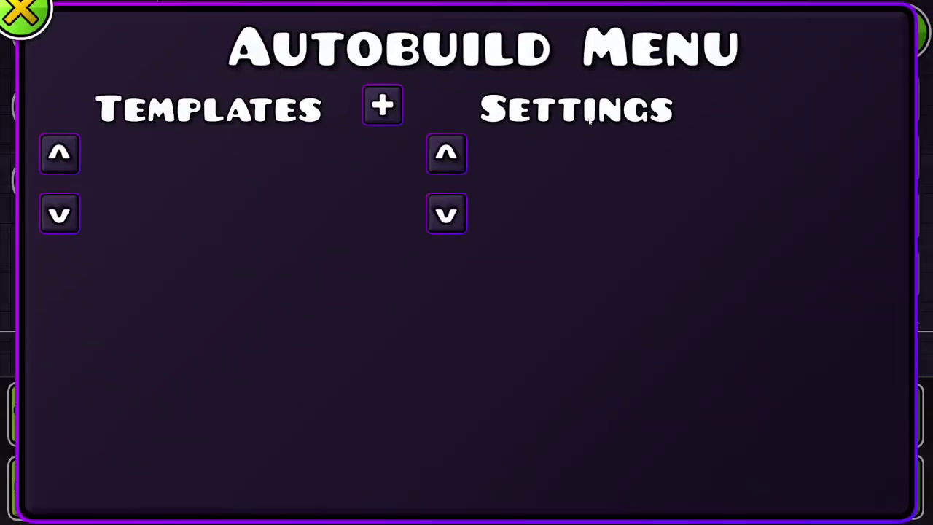
{"action": "left_click", "coordinate": [393, 125]}
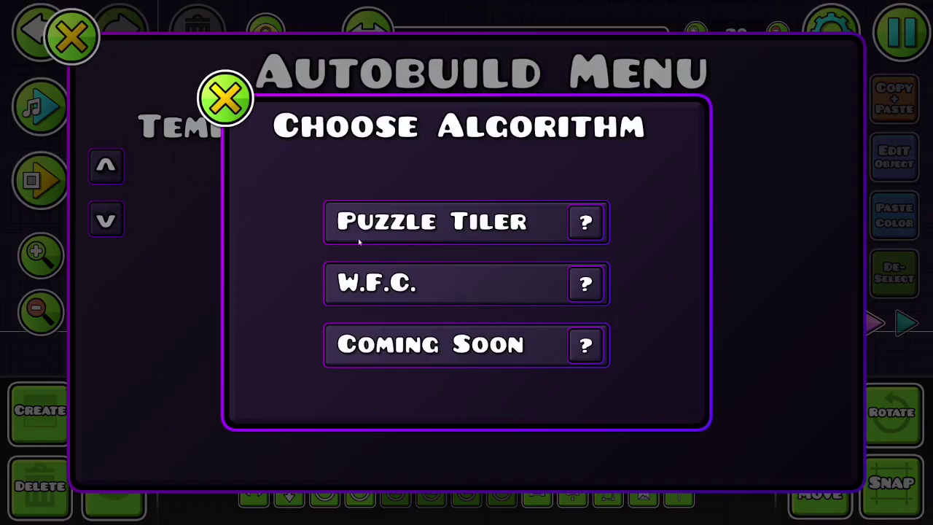
{"action": "left_click", "coordinate": [384, 222]}
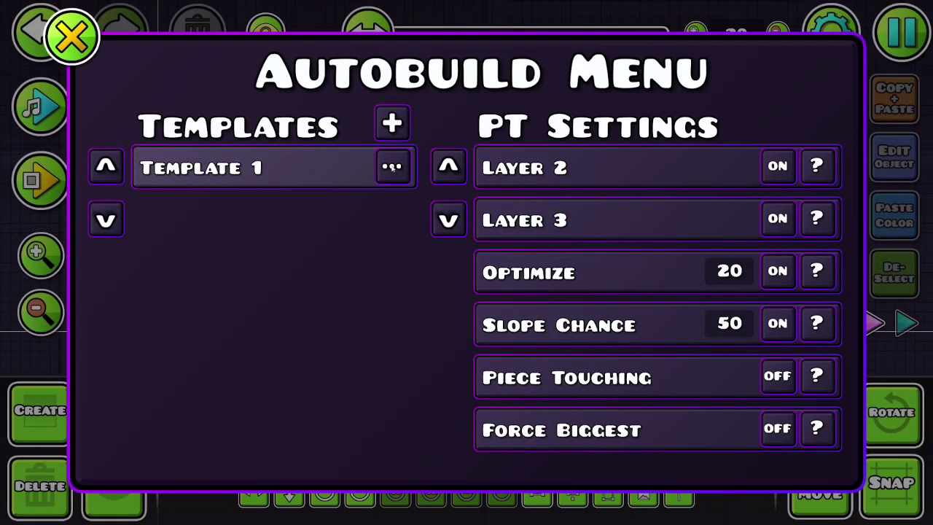
Place the base of Template 1 in the level and deselect the placed objects
{"action": "left_click", "coordinate": [392, 168]}
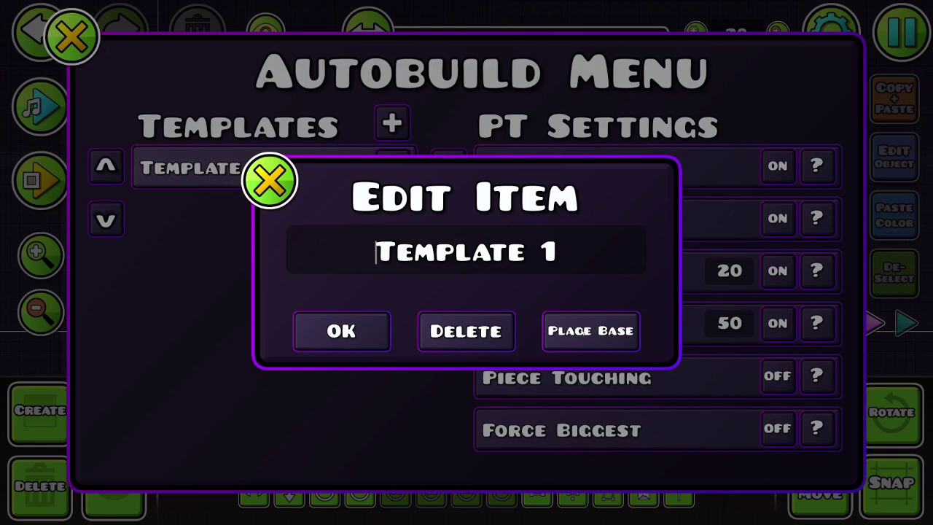
{"action": "left_click", "coordinate": [590, 330]}
{"action": "left_click", "coordinate": [466, 327]}
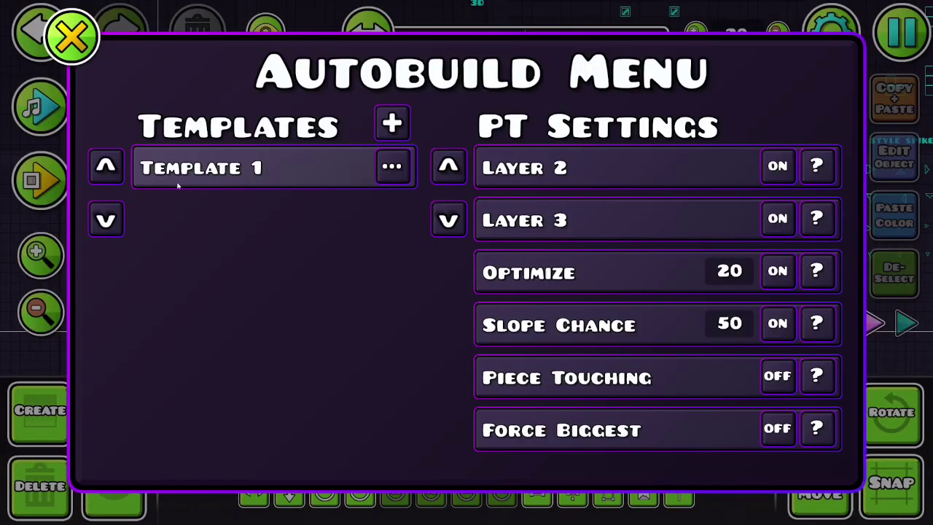
{"action": "left_click", "coordinate": [71, 54]}
{"action": "scroll", "coordinate": [740, 254], "scroll_direction": "down", "scroll_amount": 5}
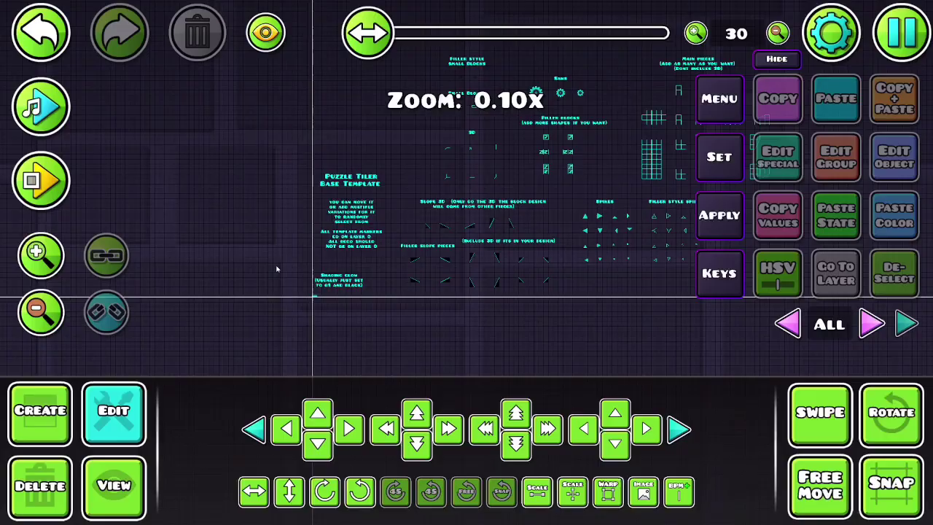
{"action": "left_click", "coordinate": [902, 274]}
Look over the Puzzle Tiler base template's instructions and its main pieces section
{"action": "left_click_drag", "start_coordinate": [550, 279], "coordinate": [475, 323]}
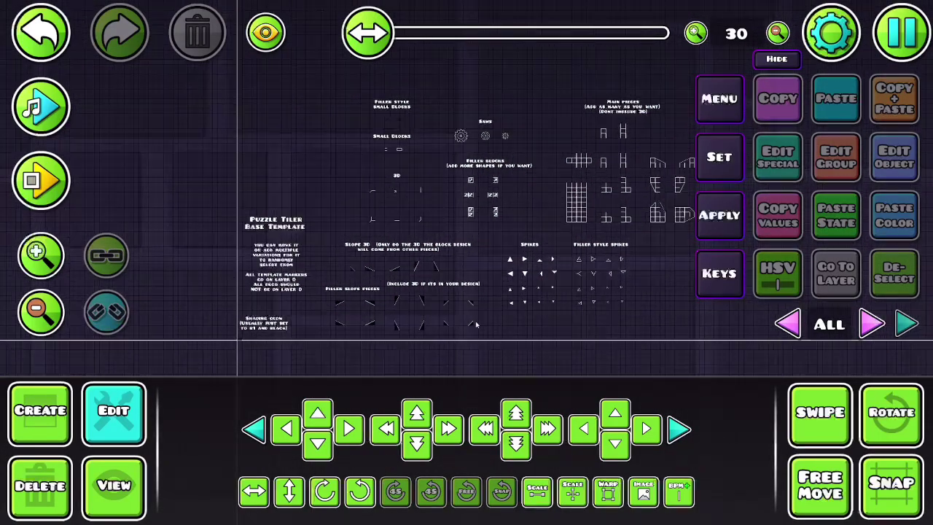
{"action": "left_click", "coordinate": [41, 255]}
{"action": "left_click_drag", "start_coordinate": [534, 309], "coordinate": [686, 224]}
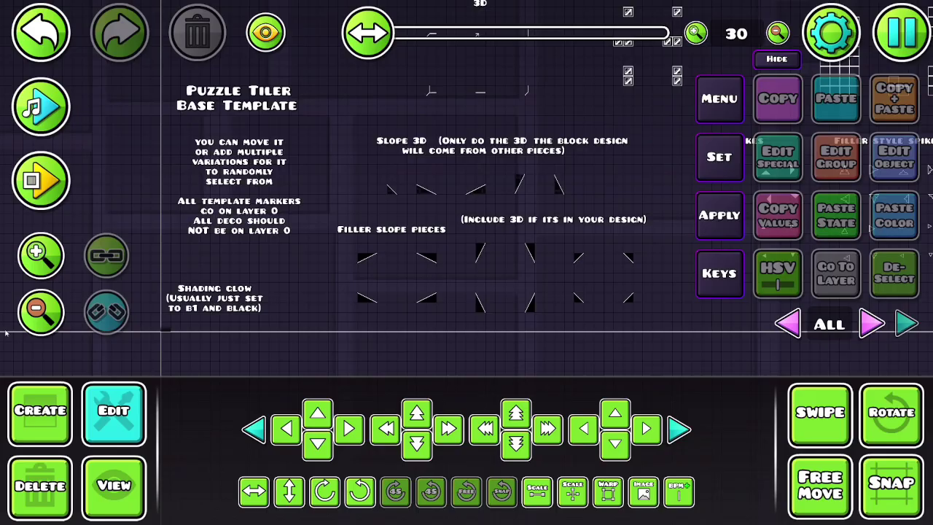
{"action": "left_click", "coordinate": [38, 314]}
{"action": "left_click", "coordinate": [41, 255]}
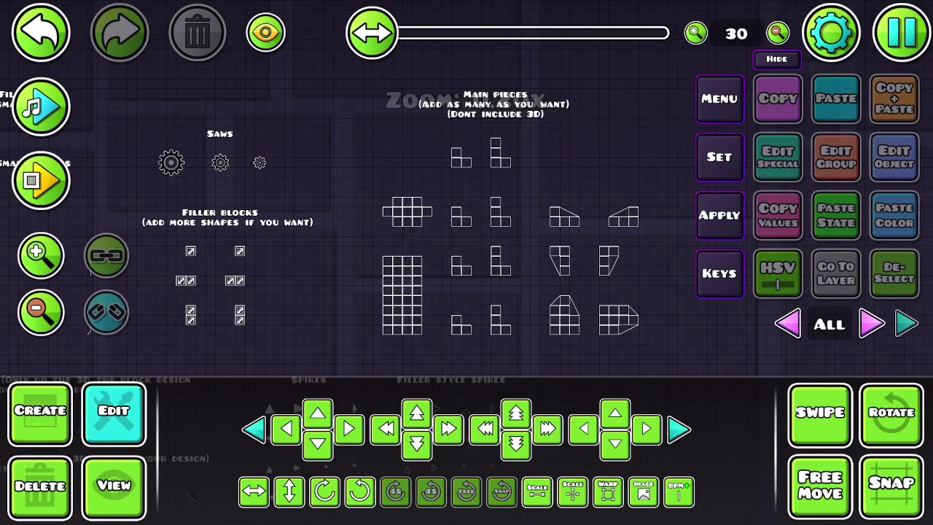
{"action": "left_click", "coordinate": [790, 402]}
{"action": "scroll", "coordinate": [575, 288], "scroll_direction": "down", "scroll_amount": 1}
{"action": "left_click_drag", "start_coordinate": [351, 315], "coordinate": [684, 100]}
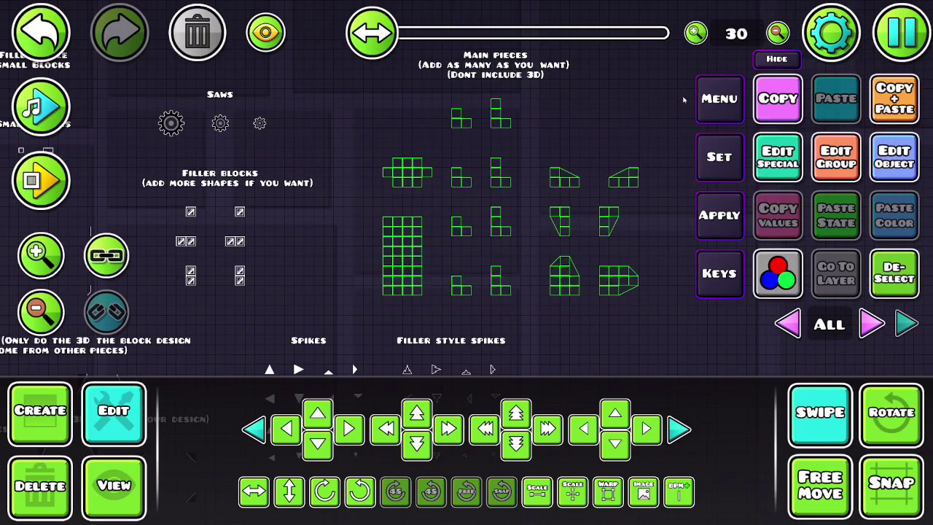
{"action": "left_click", "coordinate": [894, 273]}
{"action": "left_click_drag", "start_coordinate": [369, 310], "coordinate": [683, 146]}
{"action": "left_click", "coordinate": [895, 273]}
{"action": "left_click", "coordinate": [41, 253]}
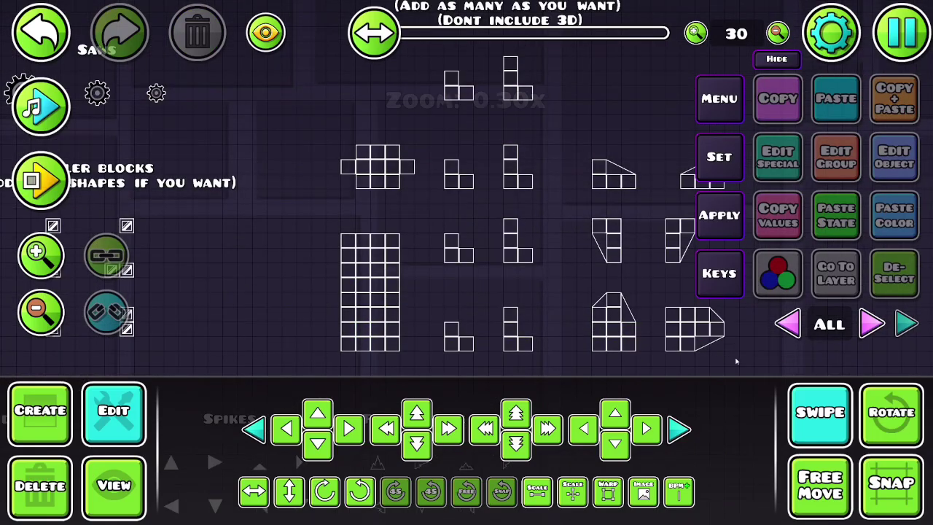
{"action": "scroll", "coordinate": [613, 135], "scroll_direction": "up", "scroll_amount": 8}
{"action": "scroll", "coordinate": [395, 233], "scroll_direction": "down", "scroll_amount": 5}
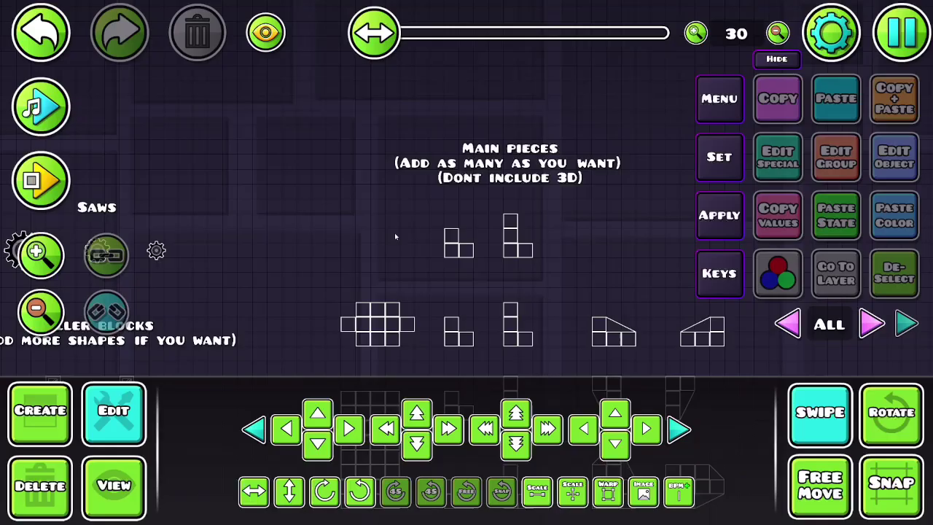
{"action": "scroll", "coordinate": [395, 236], "scroll_direction": "down", "scroll_amount": 4}
Add a horizontally mirrored copy of the topmost three-block L-shaped main piece, four grid units to its left
{"action": "left_click_drag", "start_coordinate": [410, 150], "coordinate": [481, 89]}
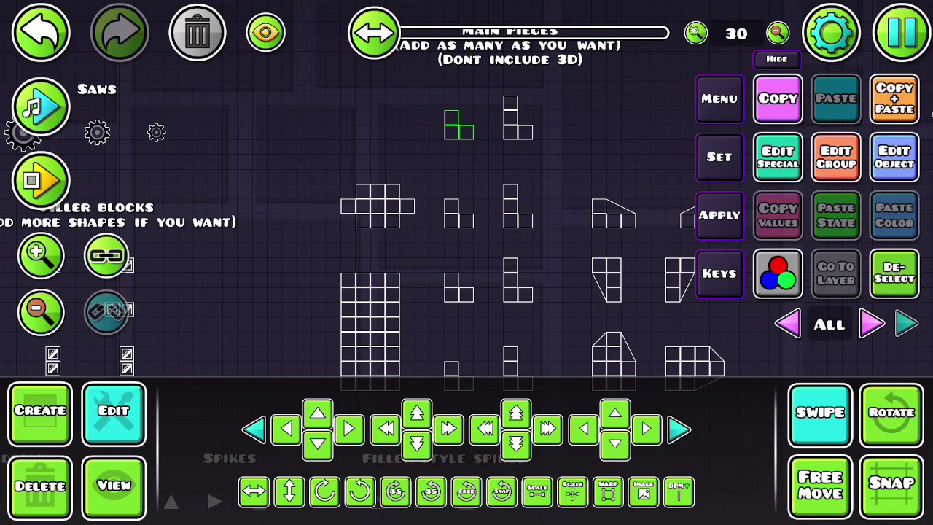
{"action": "left_click", "coordinate": [901, 108]}
{"action": "key", "text": "q"}
{"action": "key", "text": "a"}
{"action": "key", "text": "a"}
{"action": "key", "text": "a"}
{"action": "key", "text": "a"}
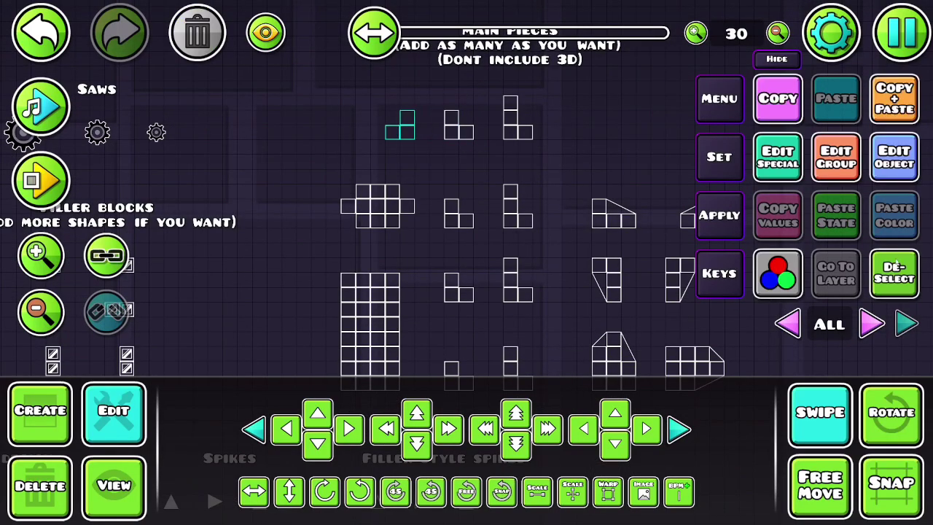
{"action": "left_click", "coordinate": [897, 264]}
Examine the sloped shapes in the main pieces section, including the two largest ones
{"action": "left_click_drag", "start_coordinate": [611, 305], "coordinate": [558, 255]}
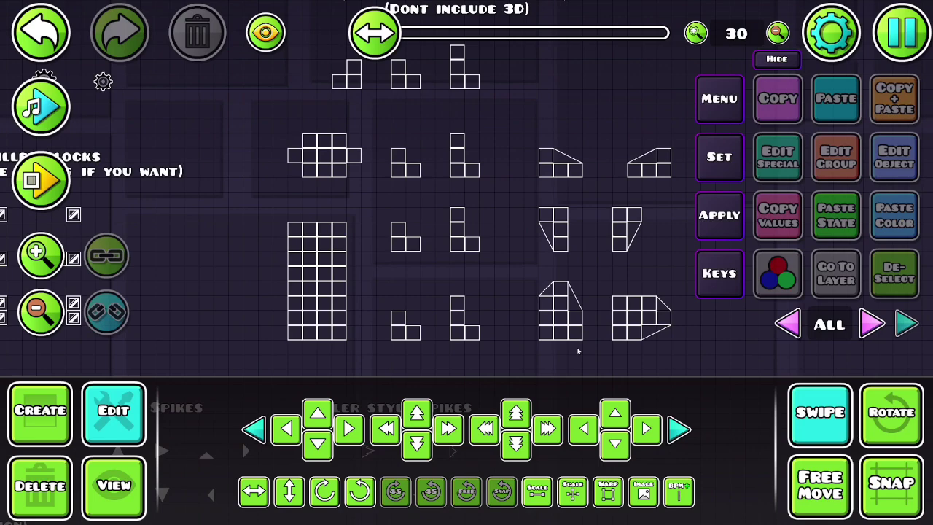
{"action": "left_click", "coordinate": [40, 310]}
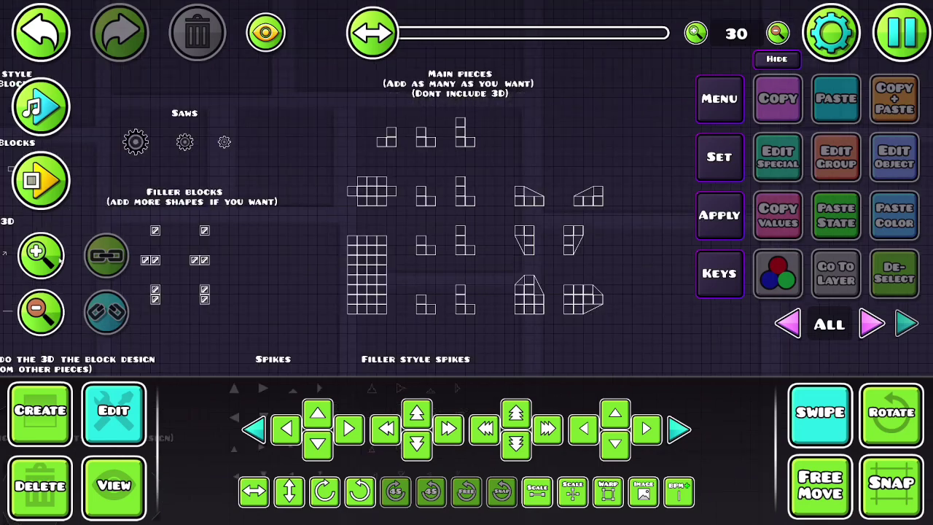
{"action": "left_click", "coordinate": [40, 254]}
{"action": "left_click_drag", "start_coordinate": [523, 358], "coordinate": [679, 271]}
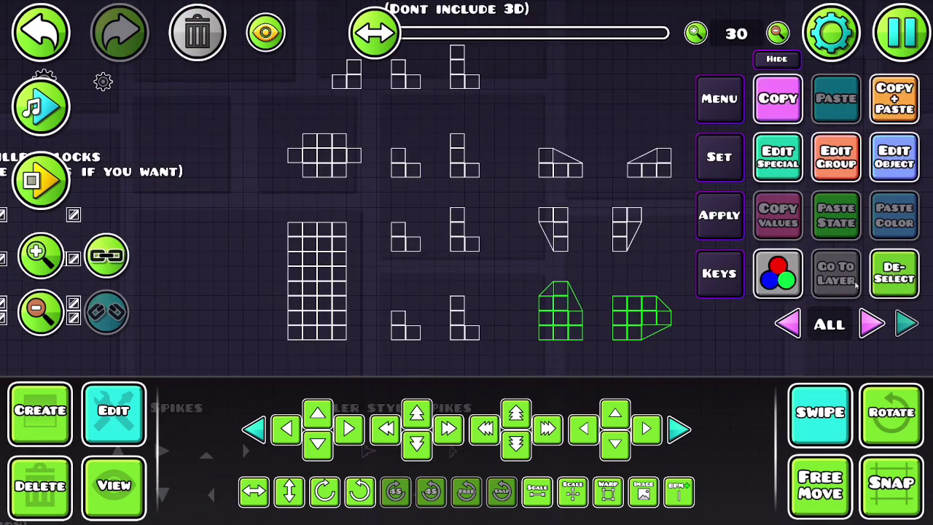
{"action": "left_click", "coordinate": [871, 323]}
{"action": "left_click", "coordinate": [830, 390]}
{"action": "left_click", "coordinate": [877, 282]}
{"action": "left_click", "coordinate": [757, 328]}
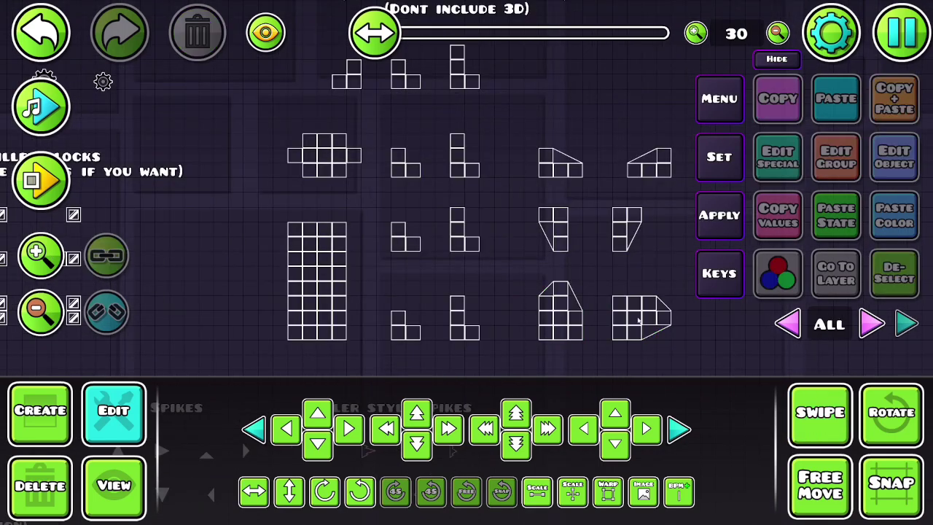
{"action": "left_click", "coordinate": [40, 310]}
{"action": "left_click", "coordinate": [40, 254]}
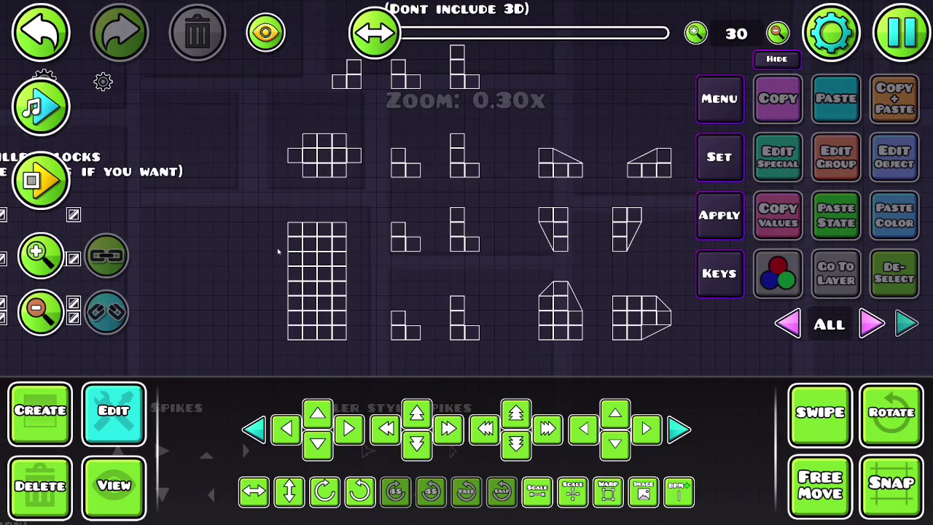
Examine the template's 3D section with its corner and edge pieces
{"action": "left_click_drag", "start_coordinate": [277, 251], "coordinate": [855, 80]}
{"action": "left_click_drag", "start_coordinate": [428, 211], "coordinate": [570, 330]}
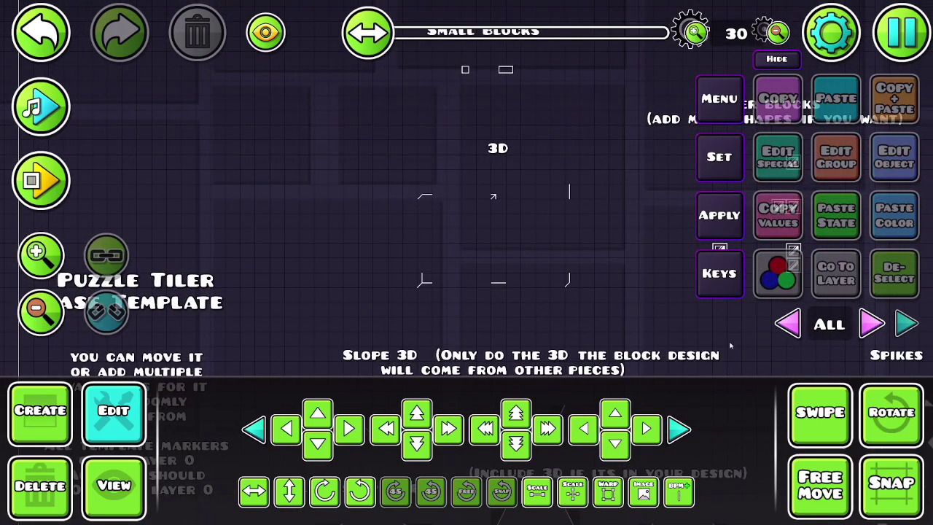
{"action": "left_click", "coordinate": [820, 413]}
{"action": "left_click_drag", "start_coordinate": [427, 306], "coordinate": [315, 200]}
{"action": "left_click", "coordinate": [895, 273]}
{"action": "left_click", "coordinate": [821, 413]}
{"action": "key", "text": "t"}
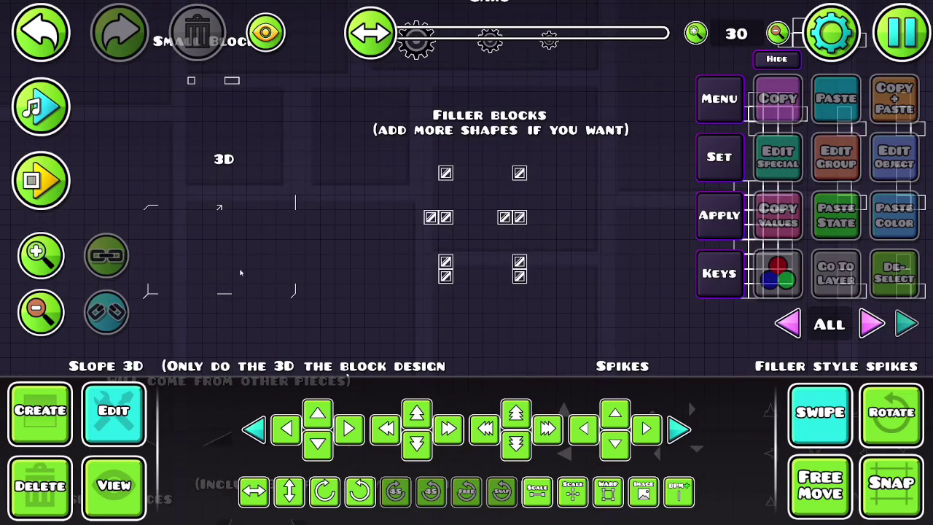
{"action": "left_click_drag", "start_coordinate": [326, 140], "coordinate": [124, 309]}
{"action": "left_click", "coordinate": [40, 312]}
{"action": "left_click", "coordinate": [883, 260]}
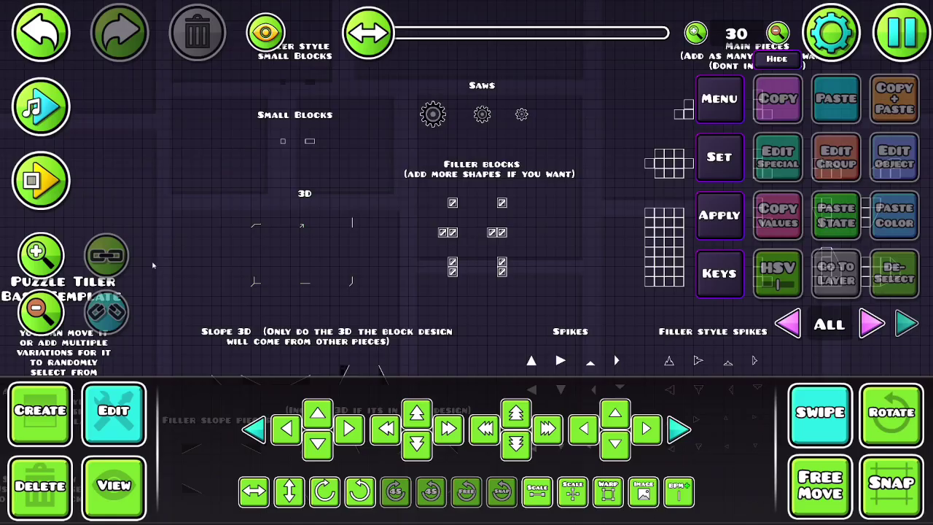
Review the small blocks, filler blocks and slope piece sections of the template
{"action": "scroll", "coordinate": [411, 198], "scroll_direction": "up", "scroll_amount": 4}
{"action": "left_click_drag", "start_coordinate": [408, 216], "coordinate": [573, 143]}
{"action": "left_click_drag", "start_coordinate": [222, 239], "coordinate": [372, 101]}
{"action": "scroll", "coordinate": [373, 101], "scroll_direction": "down", "scroll_amount": 4}
{"action": "left_click", "coordinate": [818, 446]}
{"action": "left_click", "coordinate": [885, 265]}
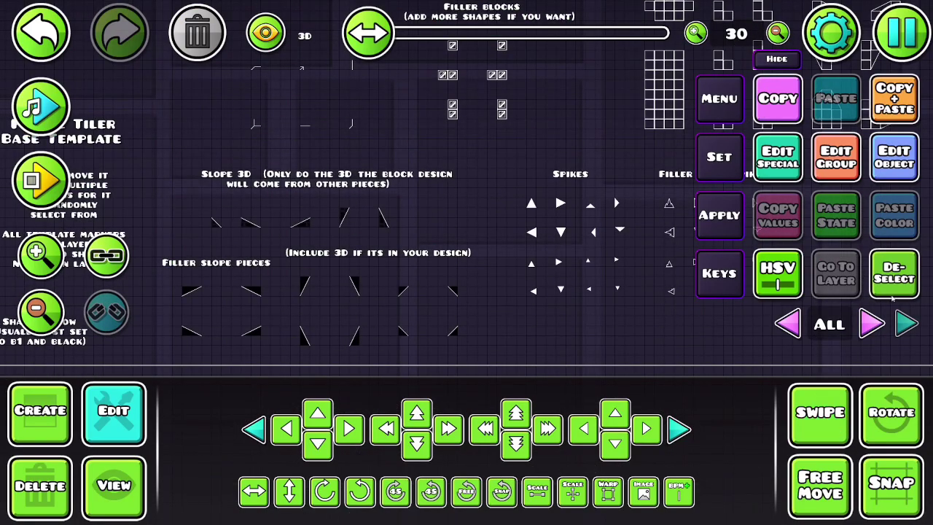
{"action": "left_click_drag", "start_coordinate": [266, 186], "coordinate": [203, 244]}
{"action": "left_click", "coordinate": [35, 258]}
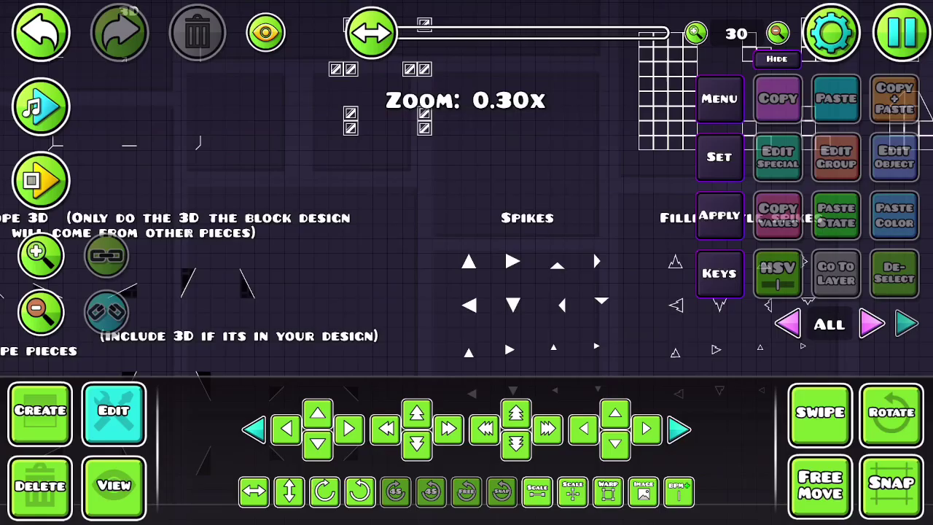
Compare the spikes and filler style spikes sections with the filler blocks and main pieces
{"action": "left_click_drag", "start_coordinate": [460, 187], "coordinate": [256, 321]}
{"action": "left_click_drag", "start_coordinate": [339, 308], "coordinate": [428, 306]}
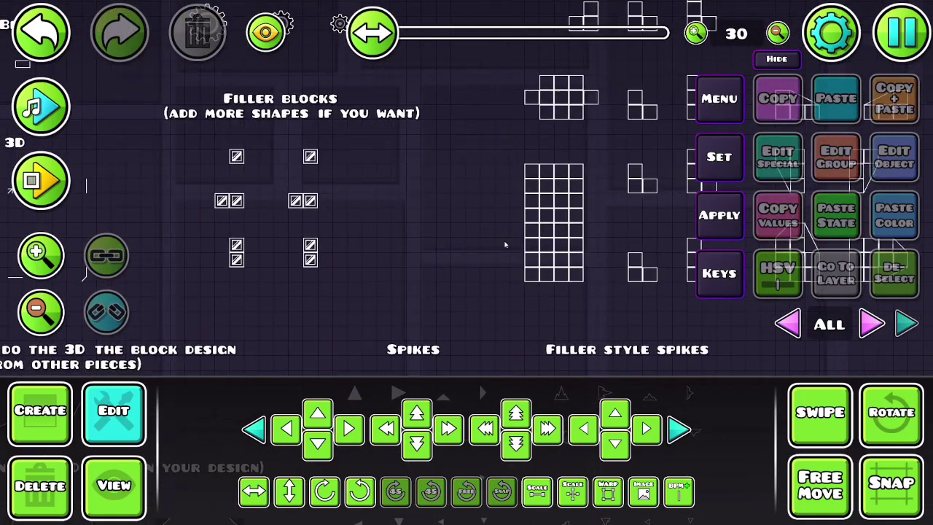
{"action": "left_click", "coordinate": [551, 207]}
{"action": "left_click", "coordinate": [885, 267]}
{"action": "left_click_drag", "start_coordinate": [235, 244], "coordinate": [400, 124]}
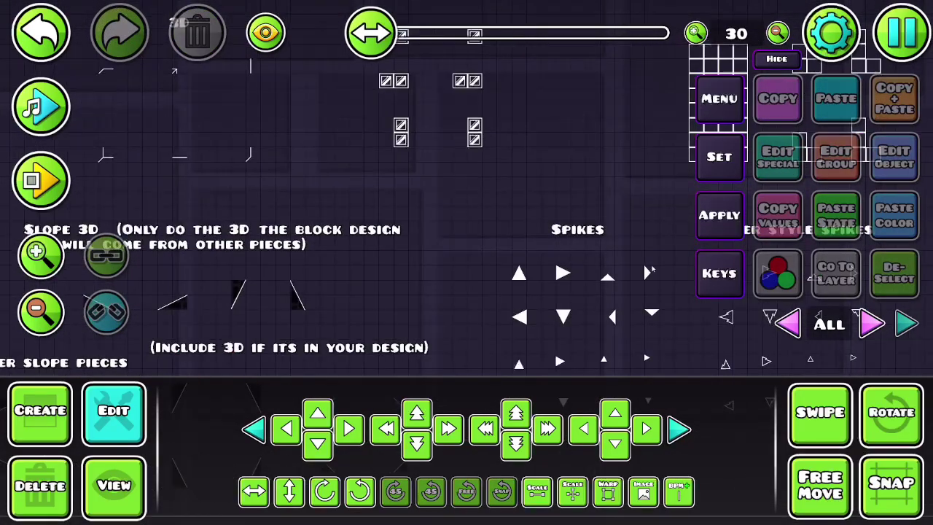
{"action": "left_click", "coordinate": [519, 274]}
{"action": "left_click_drag", "start_coordinate": [218, 132], "coordinate": [91, 339]}
{"action": "left_click", "coordinate": [887, 270]}
{"action": "left_click_drag", "start_coordinate": [621, 329], "coordinate": [510, 154]}
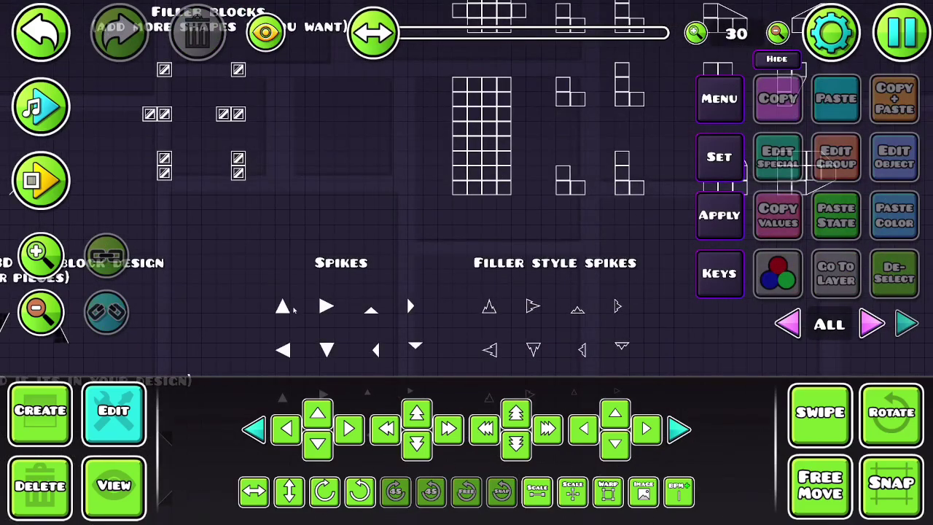
{"action": "left_click_drag", "start_coordinate": [490, 201], "coordinate": [513, 256]}
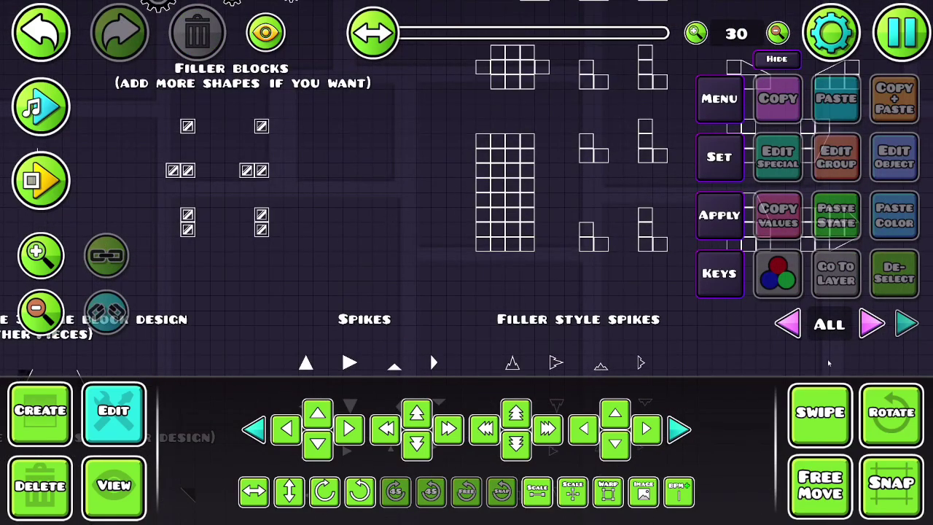
Check the template markers on editor layer 0 and switch the editor to layer 1
{"action": "left_click", "coordinate": [891, 274]}
{"action": "left_click", "coordinate": [793, 395]}
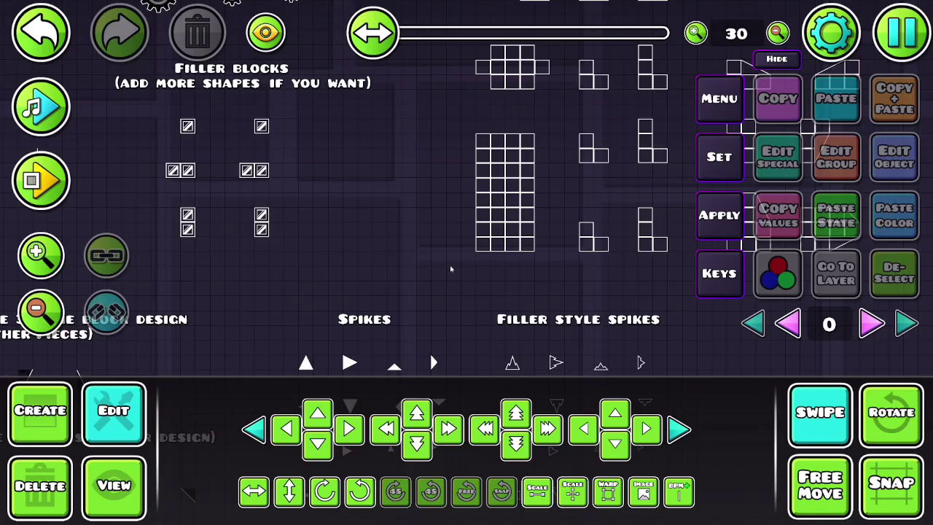
{"action": "left_click_drag", "start_coordinate": [403, 303], "coordinate": [695, 44]}
{"action": "left_click", "coordinate": [894, 274]}
{"action": "left_click", "coordinate": [863, 328]}
{"action": "left_click", "coordinate": [818, 413]}
{"action": "left_click_drag", "start_coordinate": [317, 320], "coordinate": [410, 351]}
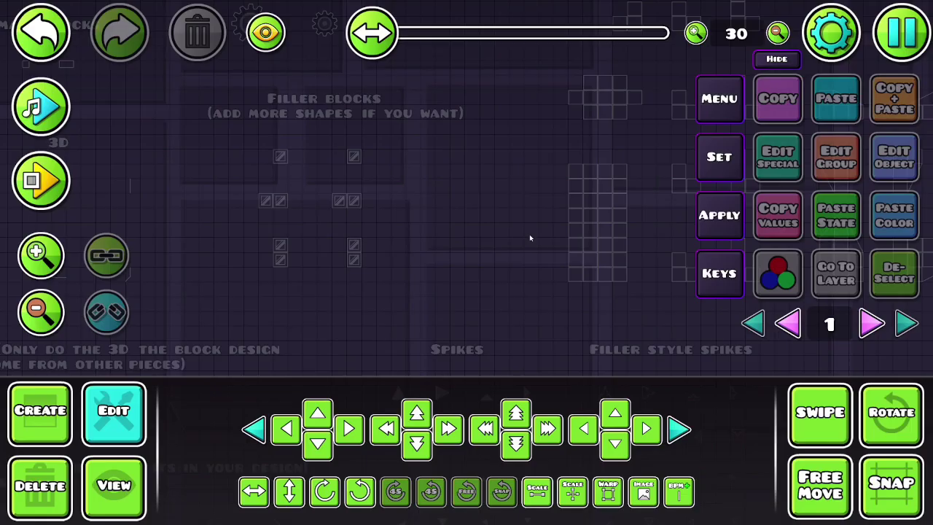
{"action": "left_click_drag", "start_coordinate": [558, 284], "coordinate": [428, 322]}
{"action": "left_click", "coordinate": [47, 401]}
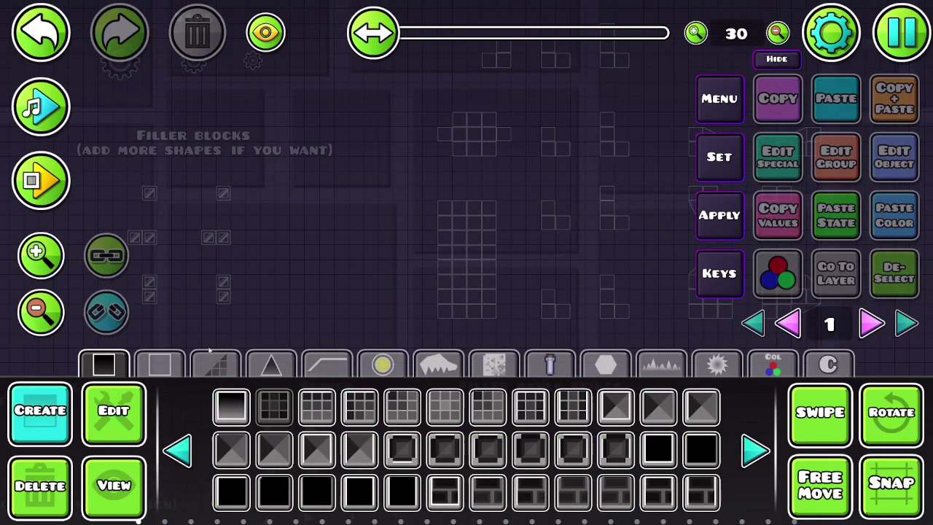
{"action": "left_click", "coordinate": [160, 363]}
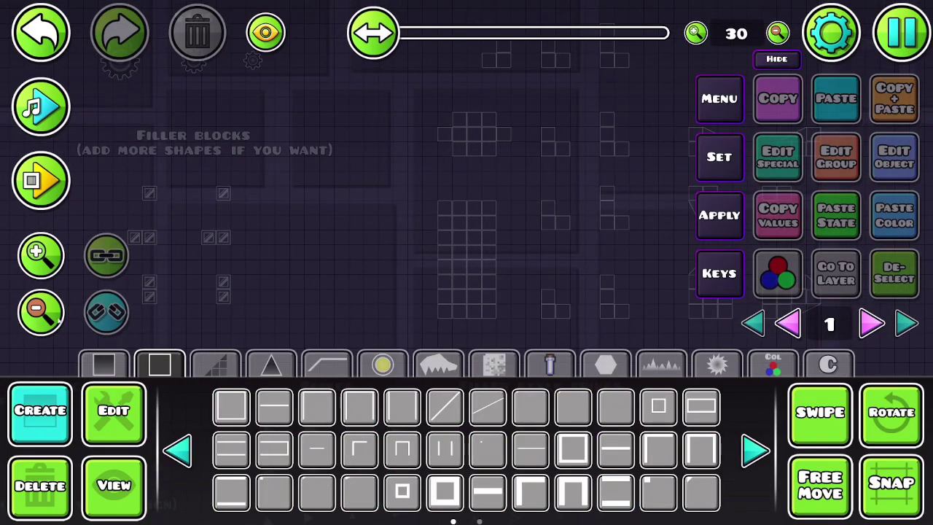
{"action": "left_click", "coordinate": [885, 327]}
{"action": "left_click", "coordinate": [878, 325]}
{"action": "left_click", "coordinate": [877, 325]}
{"action": "left_click", "coordinate": [878, 325]}
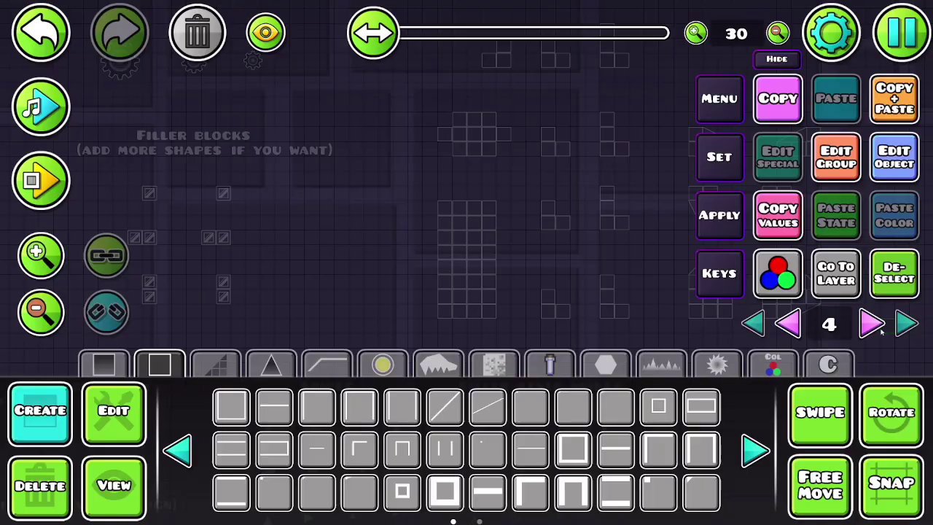
{"action": "key", "text": "ctrl+z"}
{"action": "left_click", "coordinate": [762, 328]}
Box-select the filler blocks together with their heading, look over the neighbouring sections, and clear the selection
{"action": "left_click", "coordinate": [127, 404]}
{"action": "left_click_drag", "start_coordinate": [239, 278], "coordinate": [559, 284]}
{"action": "left_click", "coordinate": [799, 405]}
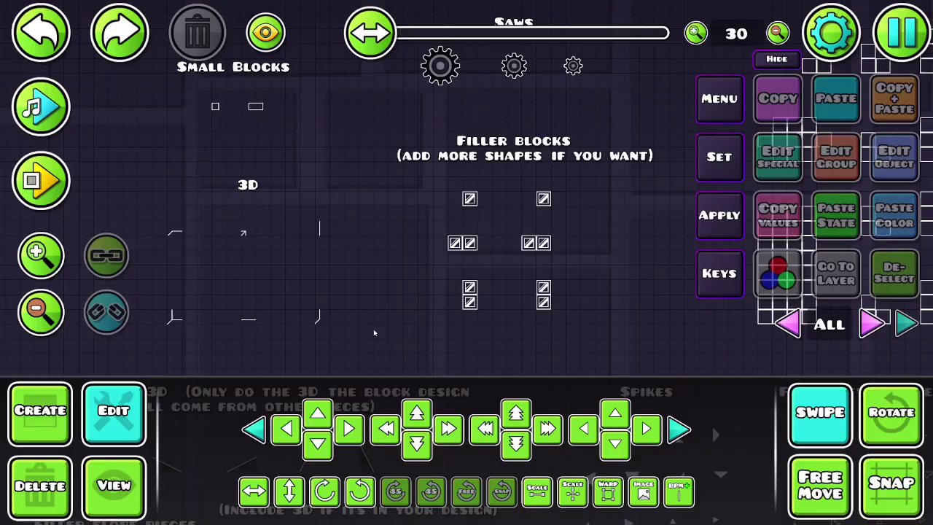
{"action": "left_click_drag", "start_coordinate": [373, 332], "coordinate": [663, 140]}
{"action": "scroll", "coordinate": [511, 219], "scroll_direction": "down", "scroll_amount": 5}
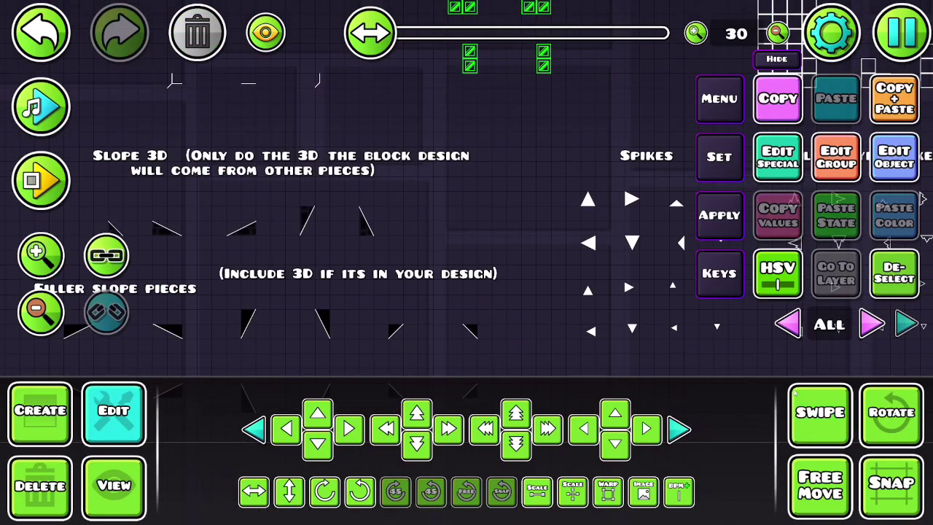
{"action": "left_click_drag", "start_coordinate": [516, 222], "coordinate": [720, 221]}
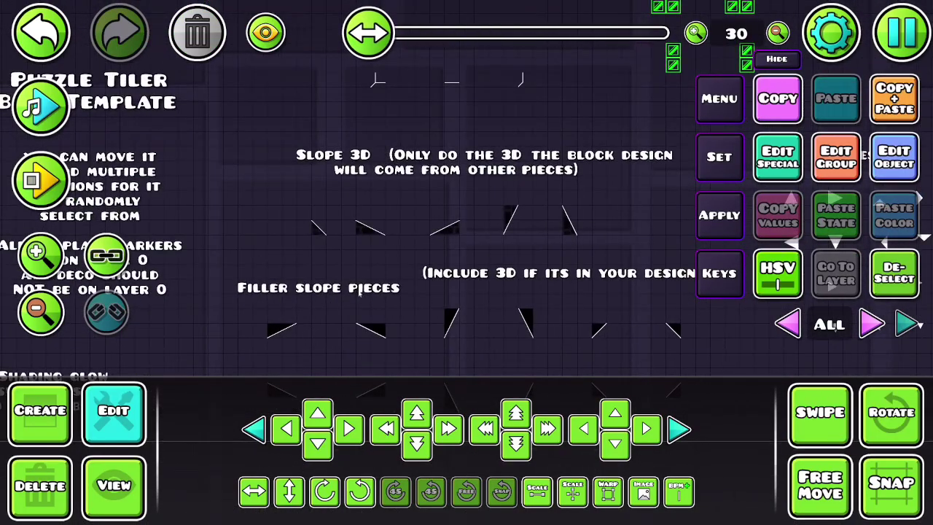
{"action": "scroll", "coordinate": [358, 293], "scroll_direction": "down", "scroll_amount": 7}
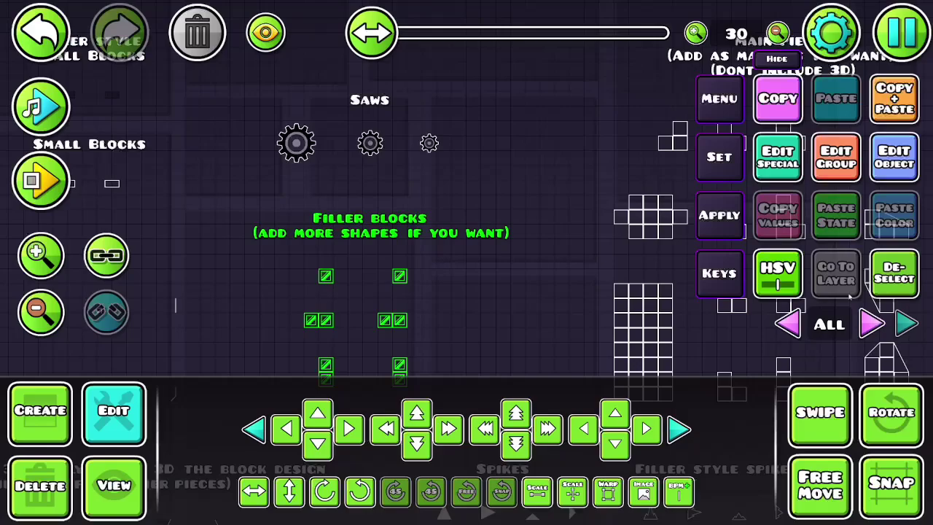
{"action": "left_click", "coordinate": [874, 274]}
Fill an area 3 blocks wide and 5 blocks high with outline blocks between the saws and the main pieces
{"action": "left_click_drag", "start_coordinate": [638, 293], "coordinate": [469, 286]}
{"action": "key", "text": "t"}
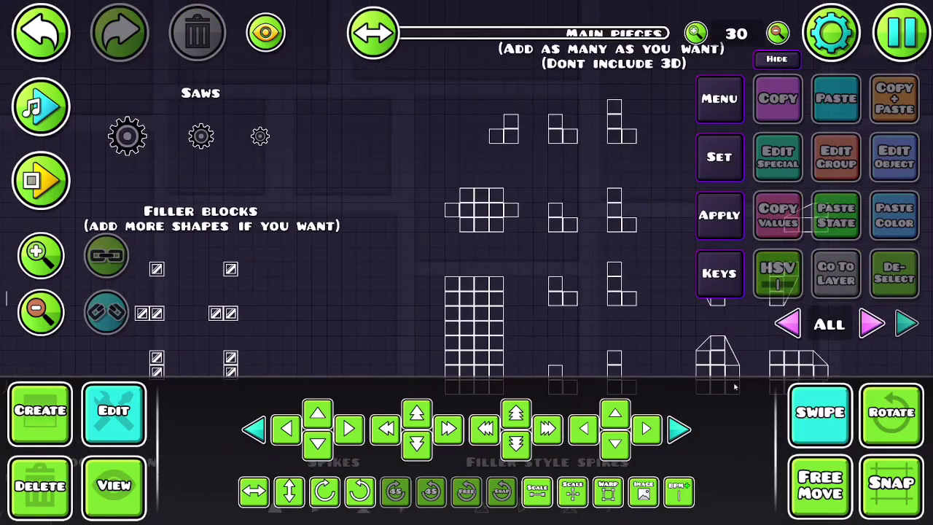
{"action": "key", "text": "1"}
{"action": "scroll", "coordinate": [328, 218], "scroll_direction": "up", "scroll_amount": 3}
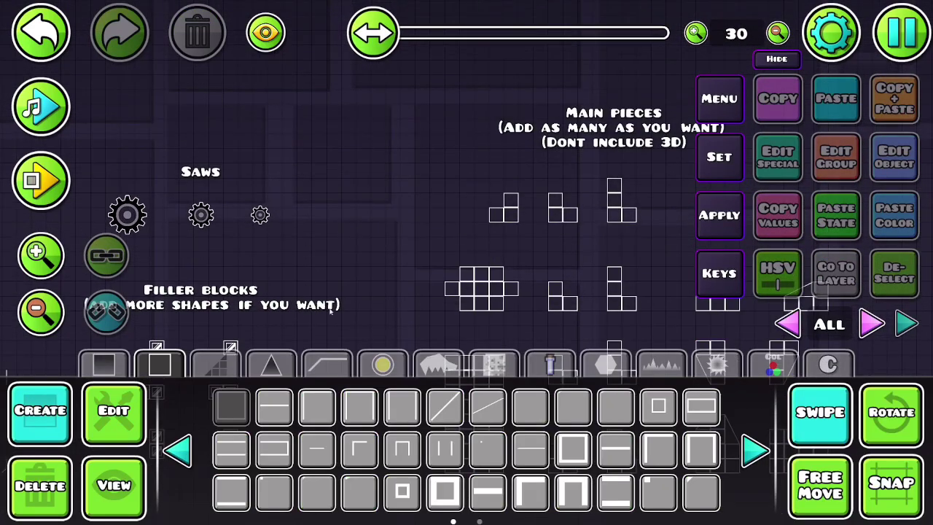
{"action": "mouse_move", "coordinate": [355, 179]}
{"action": "left_mouse_down"}
{"action": "mouse_move", "coordinate": [350, 219]}
{"action": "mouse_move", "coordinate": [378, 229]}
{"action": "mouse_move", "coordinate": [371, 169]}
{"action": "mouse_move", "coordinate": [361, 228]}
{"action": "left_mouse_up"}
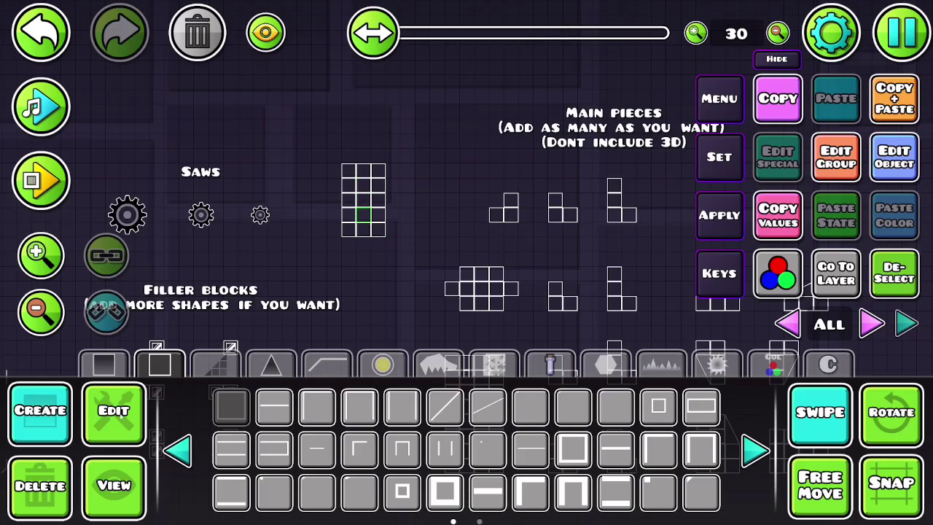
Select the whole trial rectangle of outline blocks beside the saws, delete it, and return to edit mode
{"action": "key", "text": "2"}
{"action": "left_click", "coordinate": [402, 212]}
{"action": "left_click", "coordinate": [348, 172]}
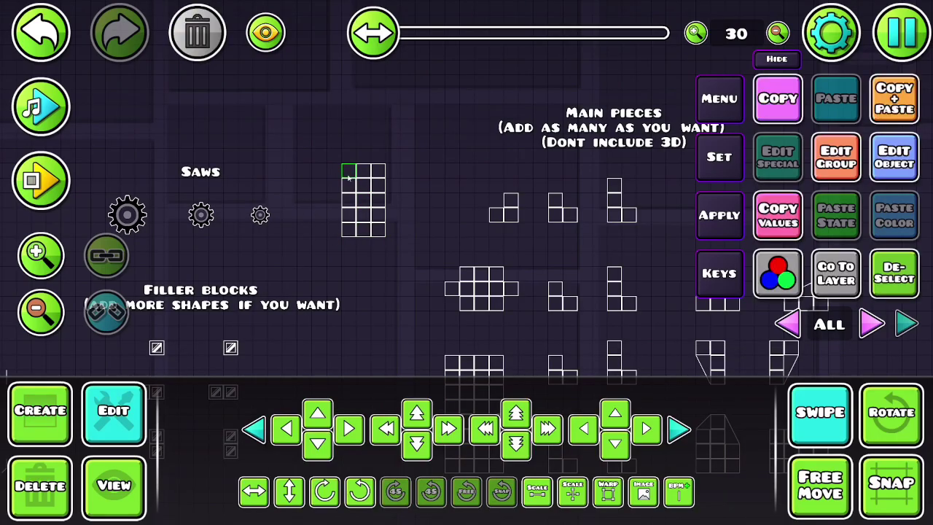
{"action": "left_click", "coordinate": [883, 294]}
{"action": "left_click_drag", "start_coordinate": [334, 252], "coordinate": [411, 149]}
{"action": "scroll", "coordinate": [237, 332], "scroll_direction": "down", "scroll_amount": 4}
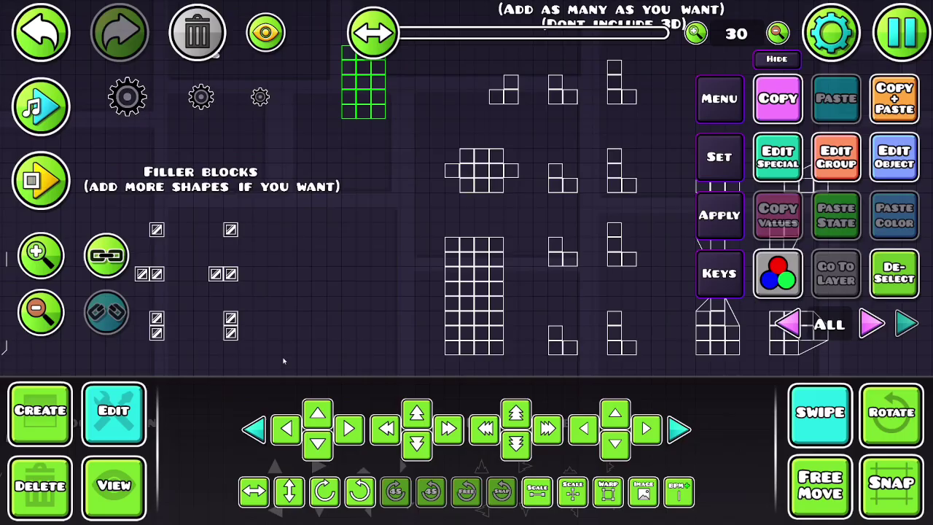
{"action": "left_click_drag", "start_coordinate": [309, 334], "coordinate": [285, 261]}
{"action": "key", "text": "3"}
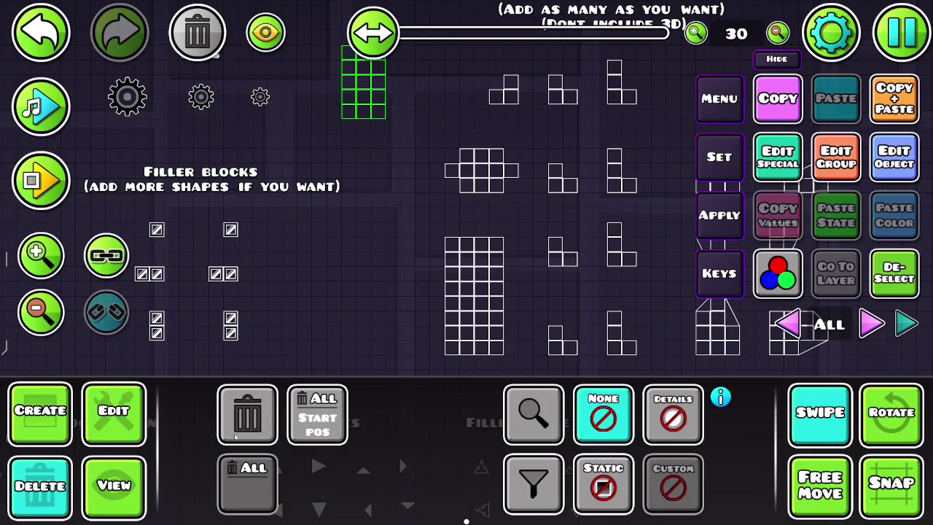
{"action": "left_click", "coordinate": [235, 436]}
{"action": "key", "text": "2"}
Examine the slope 3D, filler slope, main piece and spike sections of the blank template
{"action": "scroll", "coordinate": [173, 365], "scroll_direction": "down", "scroll_amount": 4}
{"action": "key", "text": "t"}
{"action": "left_click_drag", "start_coordinate": [234, 291], "coordinate": [653, 82]}
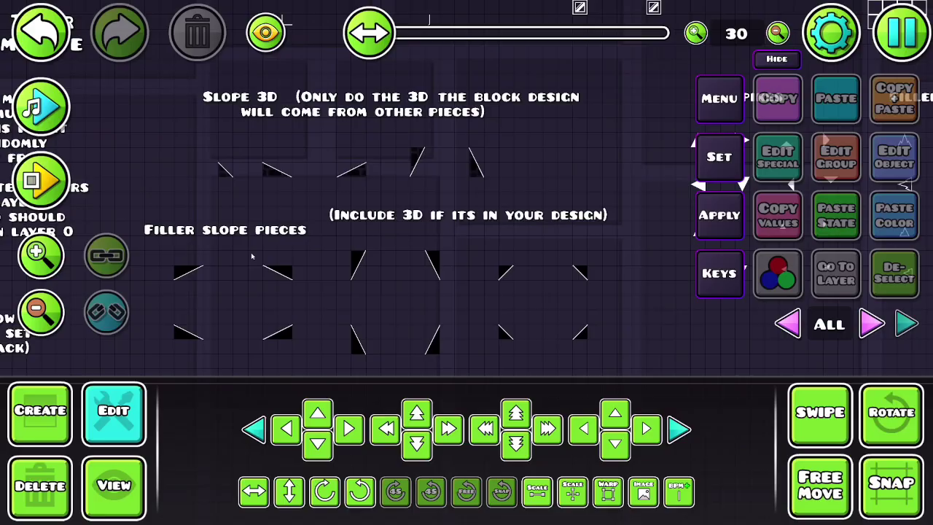
{"action": "left_click_drag", "start_coordinate": [525, 124], "coordinate": [211, 400]}
{"action": "left_click_drag", "start_coordinate": [556, 221], "coordinate": [513, 251]}
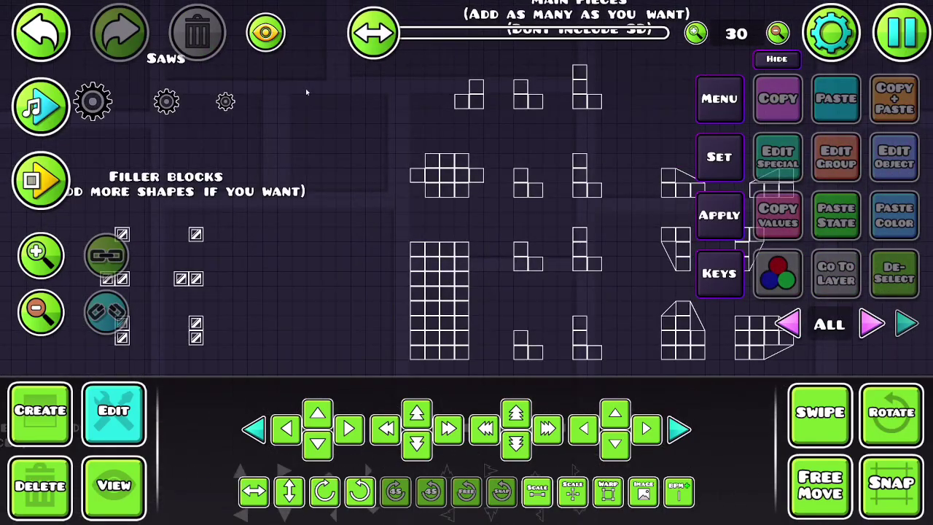
{"action": "left_click_drag", "start_coordinate": [306, 92], "coordinate": [407, 215]}
{"action": "left_click_drag", "start_coordinate": [433, 313], "coordinate": [546, 79]}
{"action": "left_click_drag", "start_coordinate": [291, 302], "coordinate": [565, 45]}
{"action": "scroll", "coordinate": [521, 257], "scroll_direction": "right", "scroll_amount": 6}
{"action": "scroll", "coordinate": [521, 257], "scroll_direction": "up", "scroll_amount": 1}
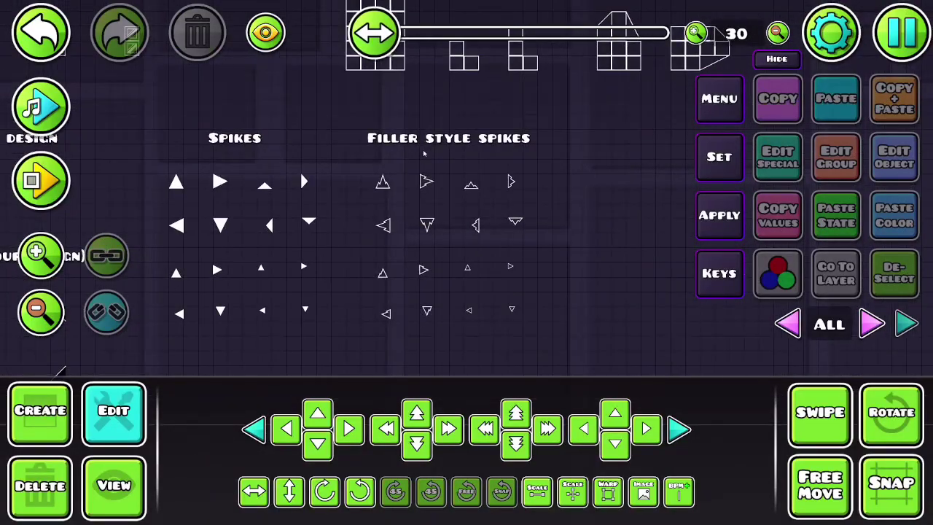
{"action": "scroll", "coordinate": [429, 231], "scroll_direction": "up", "scroll_amount": 2}
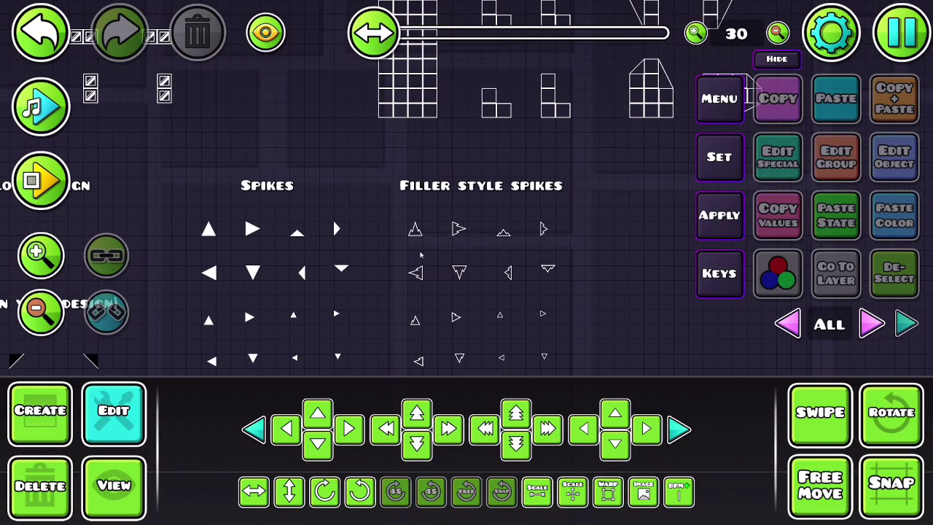
Box-select the filler style spikes and clear the selection
{"action": "left_click", "coordinate": [791, 415]}
{"action": "left_click_drag", "start_coordinate": [398, 209], "coordinate": [604, 389]}
{"action": "left_click", "coordinate": [875, 293]}
Survey the blank template's spikes, slopes, small blocks, saws, filler blocks and main pieces as a whole
{"action": "scroll", "coordinate": [340, 213], "scroll_direction": "down", "scroll_amount": 1}
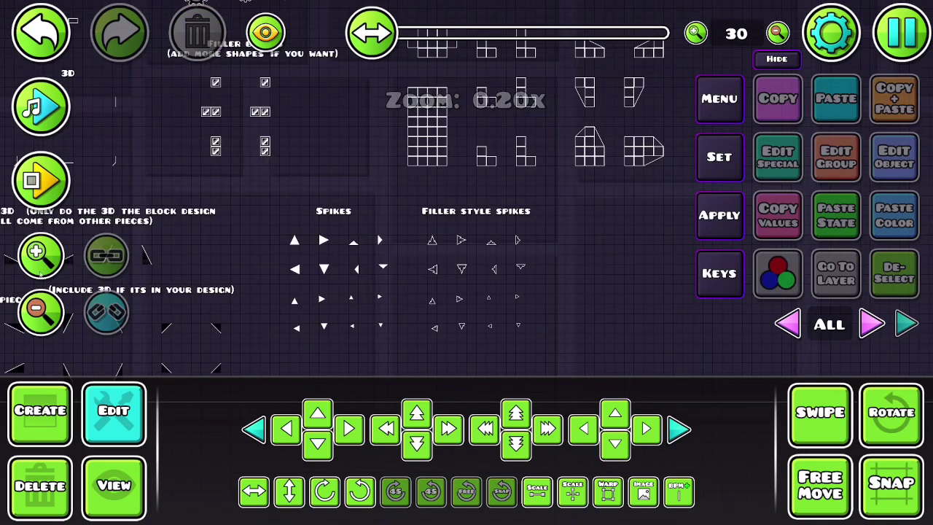
{"action": "scroll", "coordinate": [340, 214], "scroll_direction": "up", "scroll_amount": 1}
{"action": "left_click_drag", "start_coordinate": [340, 214], "coordinate": [441, 206]}
{"action": "scroll", "coordinate": [448, 205], "scroll_direction": "down", "scroll_amount": 1}
{"action": "scroll", "coordinate": [448, 205], "scroll_direction": "left", "scroll_amount": 1}
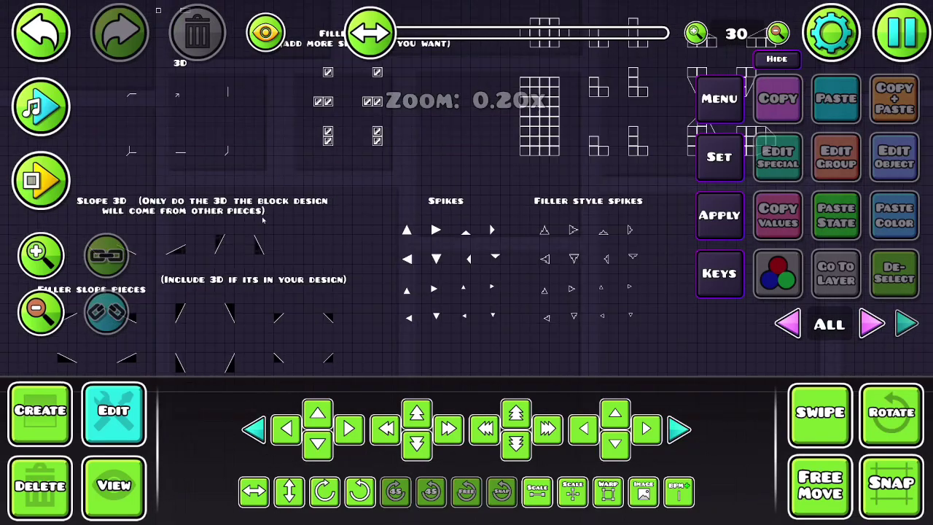
{"action": "scroll", "coordinate": [448, 205], "scroll_direction": "left", "scroll_amount": 1}
{"action": "scroll", "coordinate": [448, 205], "scroll_direction": "up", "scroll_amount": 1}
{"action": "left_click_drag", "start_coordinate": [447, 205], "coordinate": [336, 333]}
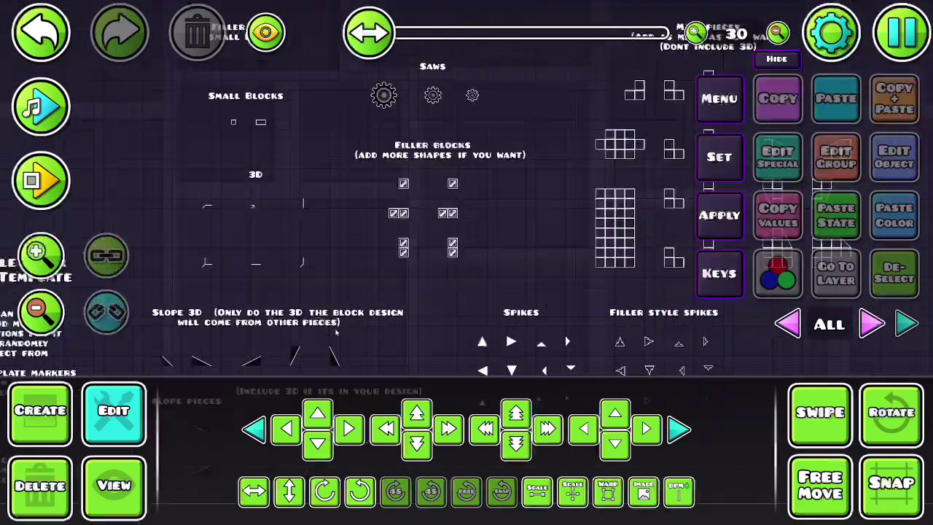
{"action": "left_click_drag", "start_coordinate": [599, 290], "coordinate": [454, 306]}
{"action": "left_click_drag", "start_coordinate": [634, 325], "coordinate": [612, 331]}
{"action": "key", "text": "shift"}
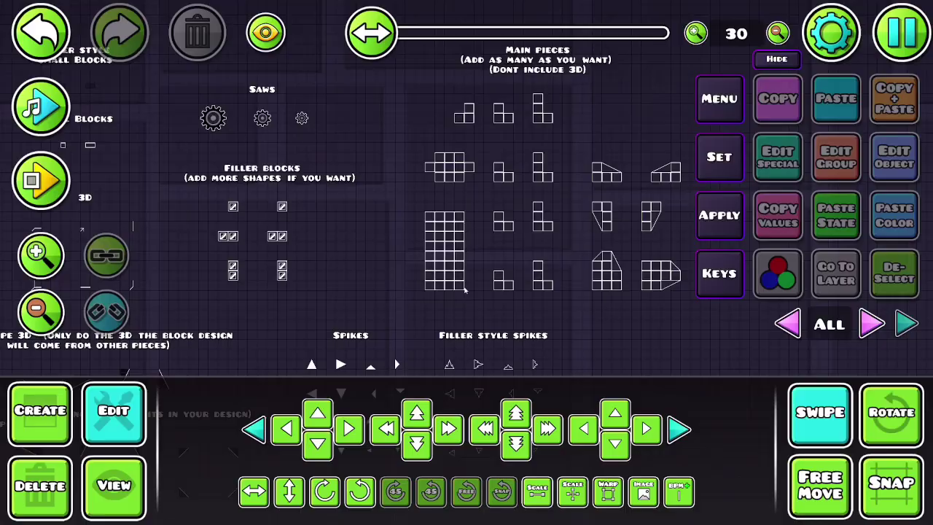
{"action": "left_click", "coordinate": [796, 424]}
{"action": "left_click_drag", "start_coordinate": [244, 304], "coordinate": [490, 187]}
{"action": "scroll", "coordinate": [490, 187], "scroll_direction": "down", "scroll_amount": 1}
{"action": "left_click", "coordinate": [41, 255]}
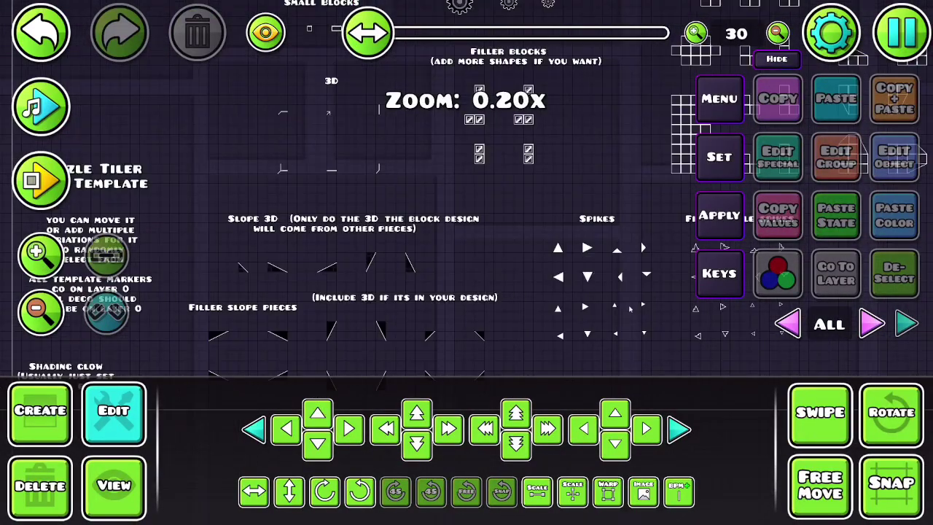
{"action": "left_click_drag", "start_coordinate": [628, 306], "coordinate": [529, 295]}
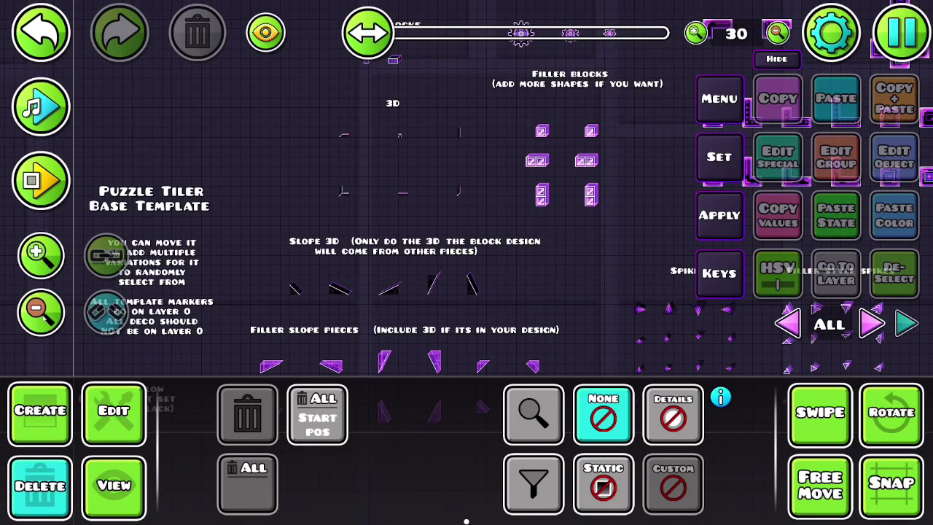
Examine the decorated template's 3D, filler block, slope, spike and main piece designs in edit mode
{"action": "left_click", "coordinate": [40, 310]}
{"action": "left_click", "coordinate": [113, 412]}
{"action": "scroll", "coordinate": [560, 278], "scroll_direction": "up", "scroll_amount": 1}
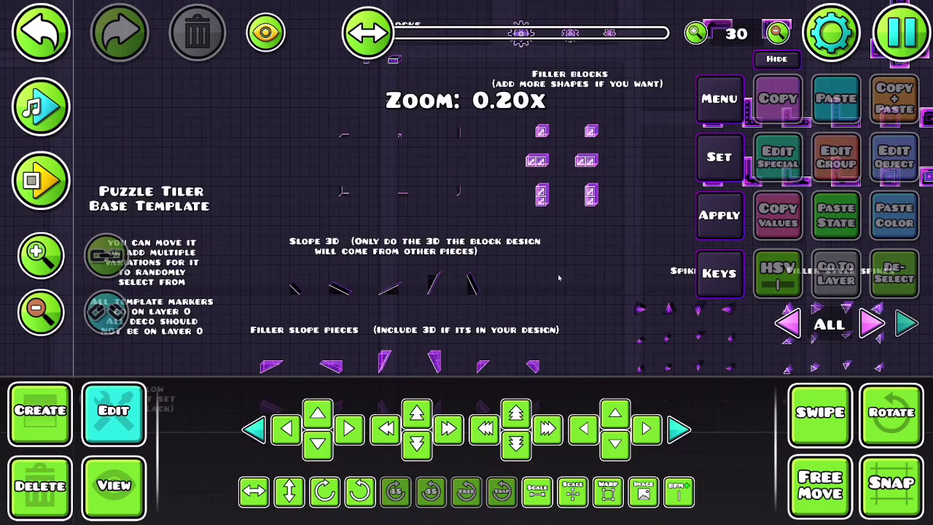
{"action": "left_click_drag", "start_coordinate": [559, 278], "coordinate": [467, 205]}
{"action": "left_click_drag", "start_coordinate": [531, 186], "coordinate": [194, 376]}
{"action": "left_click_drag", "start_coordinate": [591, 250], "coordinate": [527, 209]}
{"action": "left_click_drag", "start_coordinate": [315, 212], "coordinate": [452, 202]}
{"action": "scroll", "coordinate": [452, 204], "scroll_direction": "up", "scroll_amount": 2}
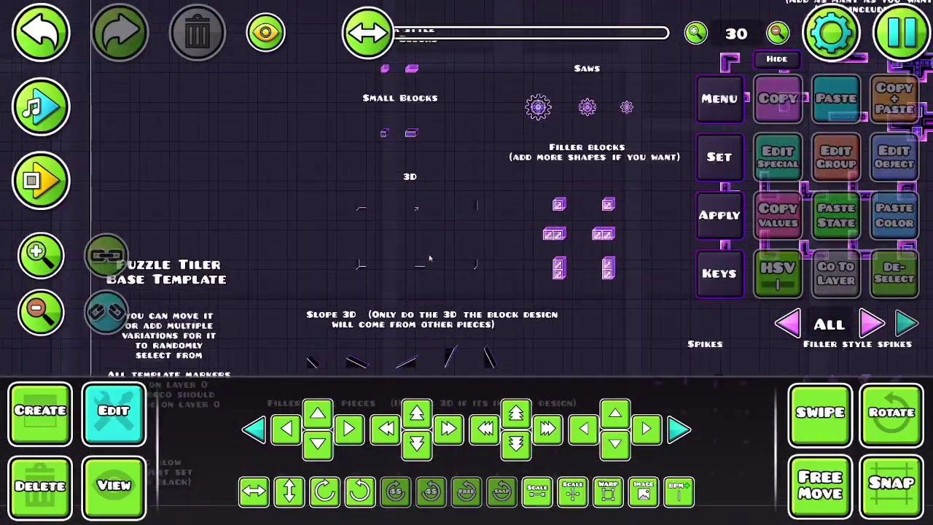
{"action": "left_click_drag", "start_coordinate": [573, 242], "coordinate": [474, 90]}
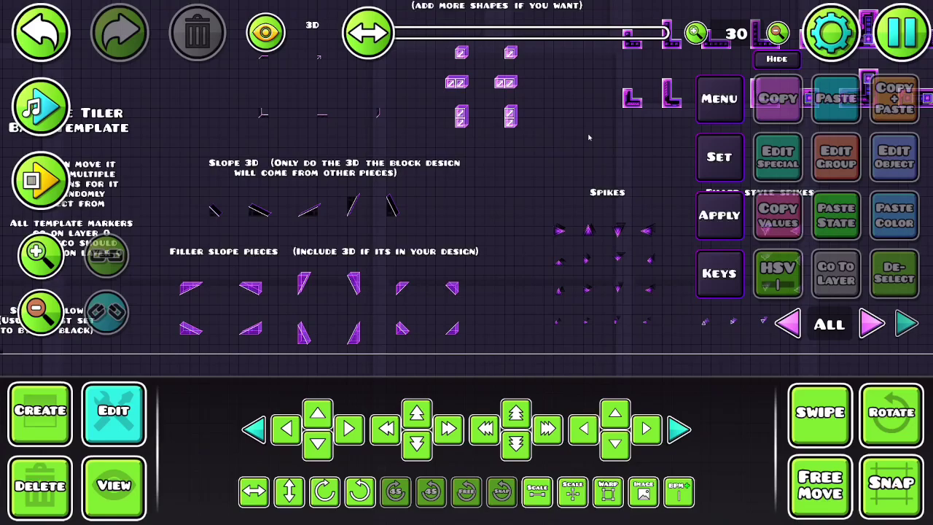
{"action": "left_click_drag", "start_coordinate": [635, 167], "coordinate": [225, 331]}
{"action": "left_click", "coordinate": [41, 255]}
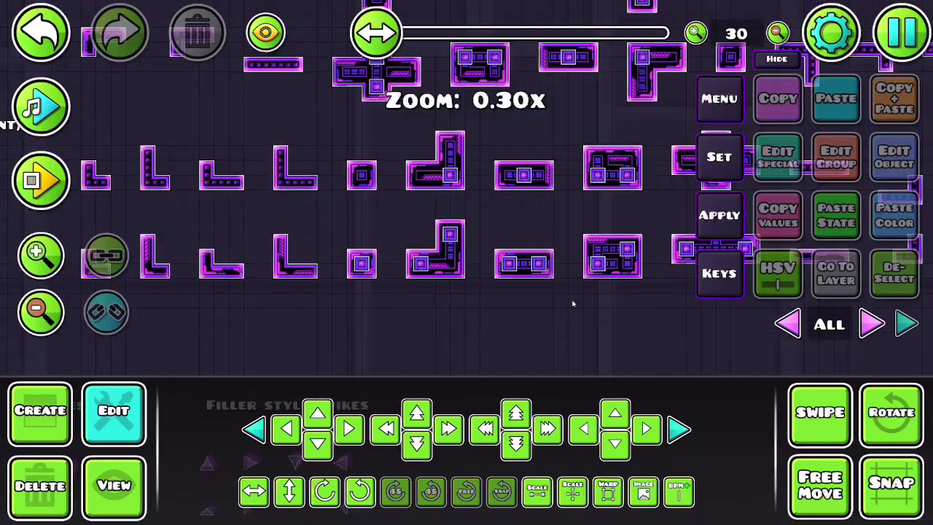
Check the group and layer settings of a wide main piece's glow on editor layer 4 and return to all layers
{"action": "left_click", "coordinate": [873, 324]}
{"action": "left_click", "coordinate": [873, 324]}
{"action": "left_click", "coordinate": [872, 325]}
{"action": "left_click", "coordinate": [873, 325]}
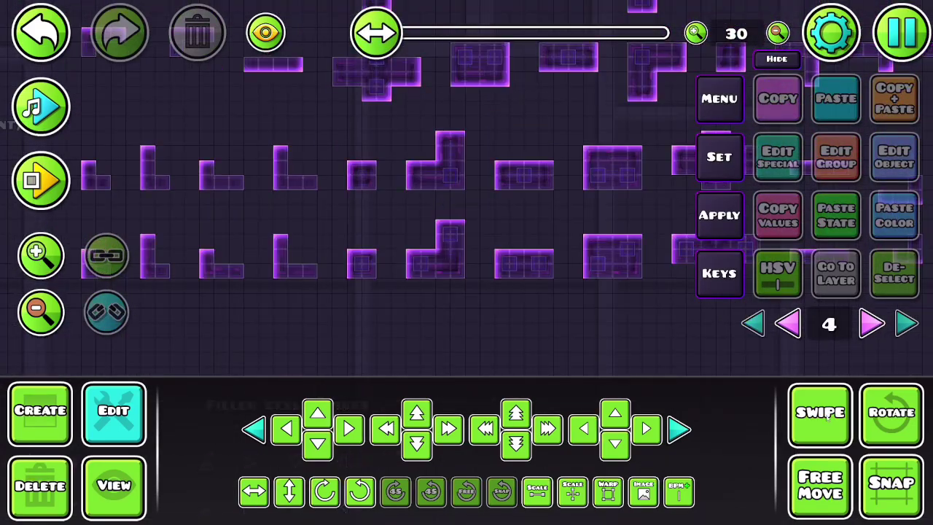
{"action": "left_click", "coordinate": [500, 276]}
{"action": "left_click", "coordinate": [859, 165]}
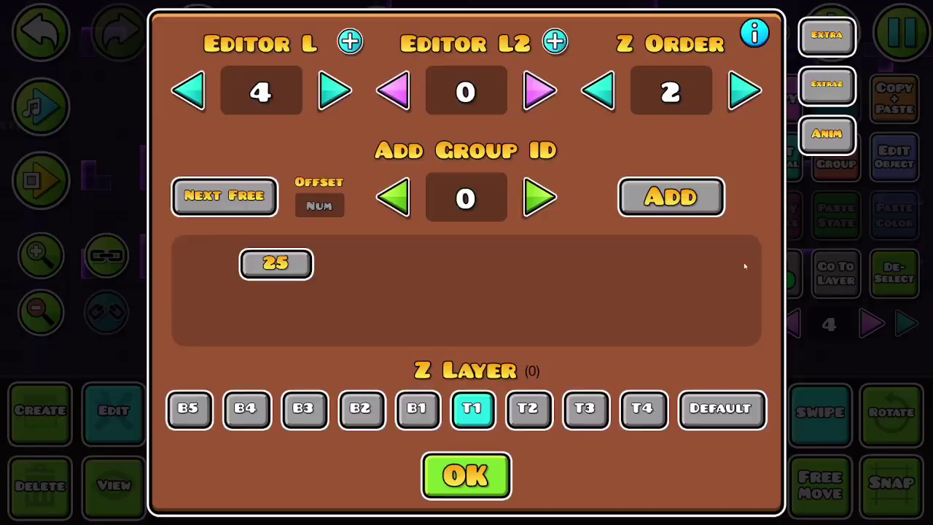
{"action": "left_click", "coordinate": [468, 471]}
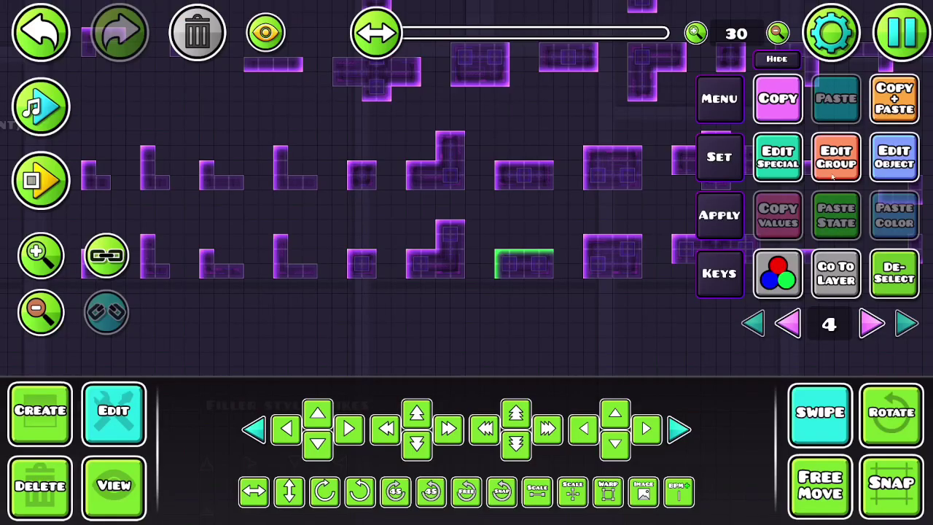
{"action": "left_click", "coordinate": [785, 322]}
{"action": "left_click", "coordinate": [822, 415]}
{"action": "left_click", "coordinate": [893, 274]}
{"action": "left_click", "coordinate": [754, 322]}
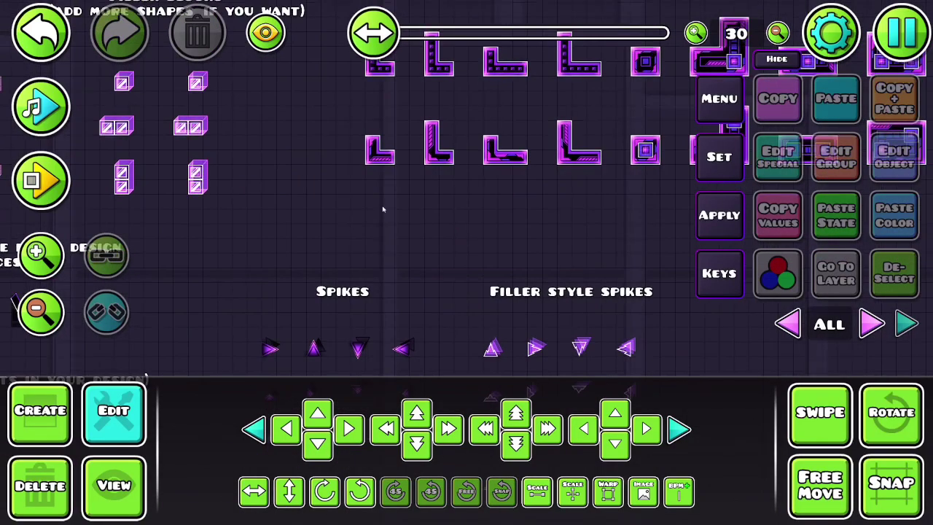
Check the group and layer settings of a lower-row L-shaped main piece, deselect it, and show editor layer 0
{"action": "left_click_drag", "start_coordinate": [422, 192], "coordinate": [302, 299]}
{"action": "left_click", "coordinate": [820, 414]}
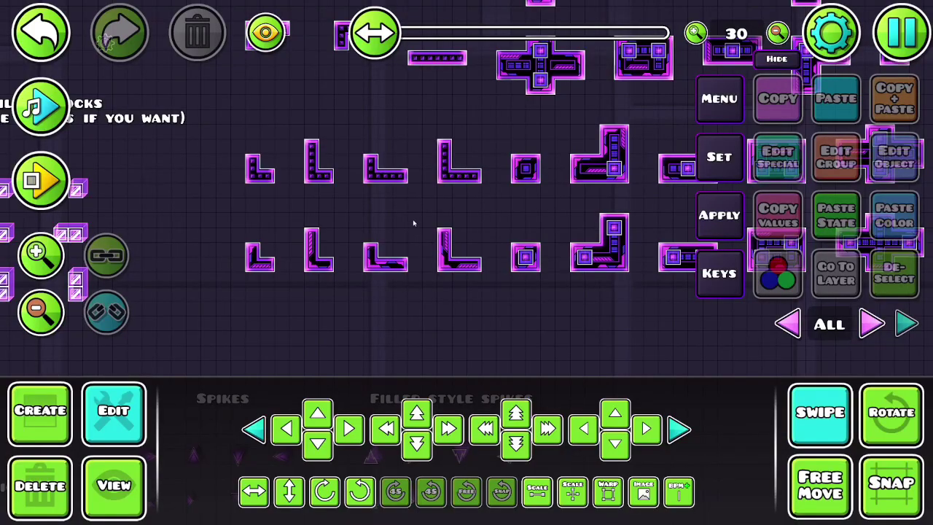
{"action": "left_click_drag", "start_coordinate": [413, 223], "coordinate": [488, 285]}
{"action": "left_click", "coordinate": [837, 157]}
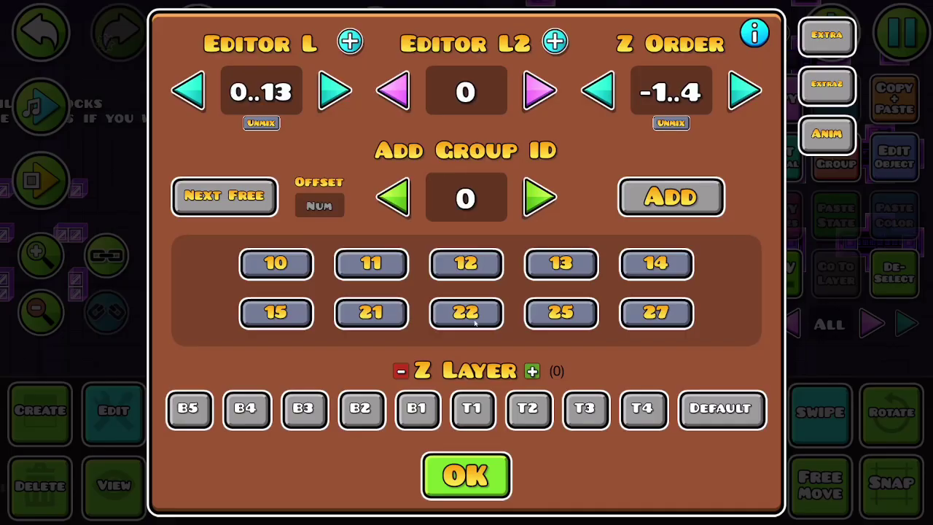
{"action": "left_click", "coordinate": [467, 475]}
{"action": "left_click", "coordinate": [895, 273]}
{"action": "left_click", "coordinate": [873, 323]}
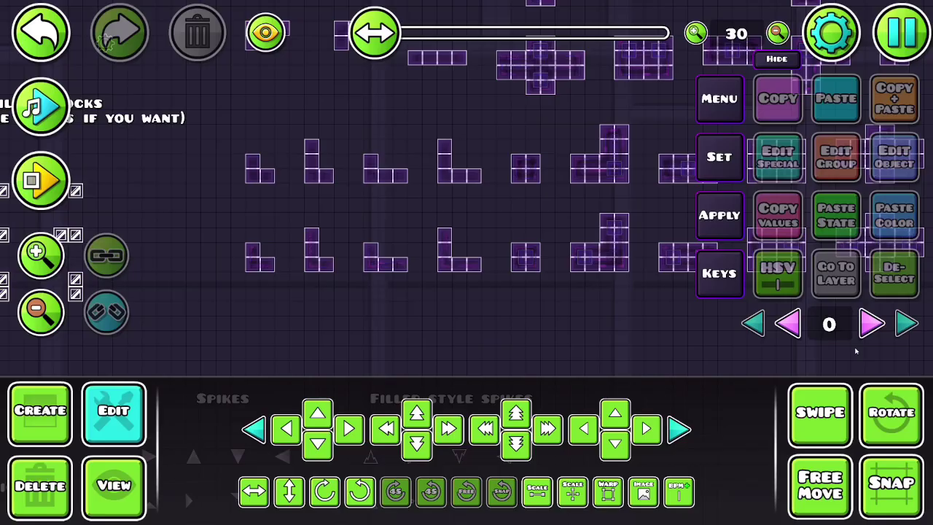
Step through editor layers 1 to 10 to examine how the main pieces' fills, glow and details are spread across layers
{"action": "left_click", "coordinate": [872, 324]}
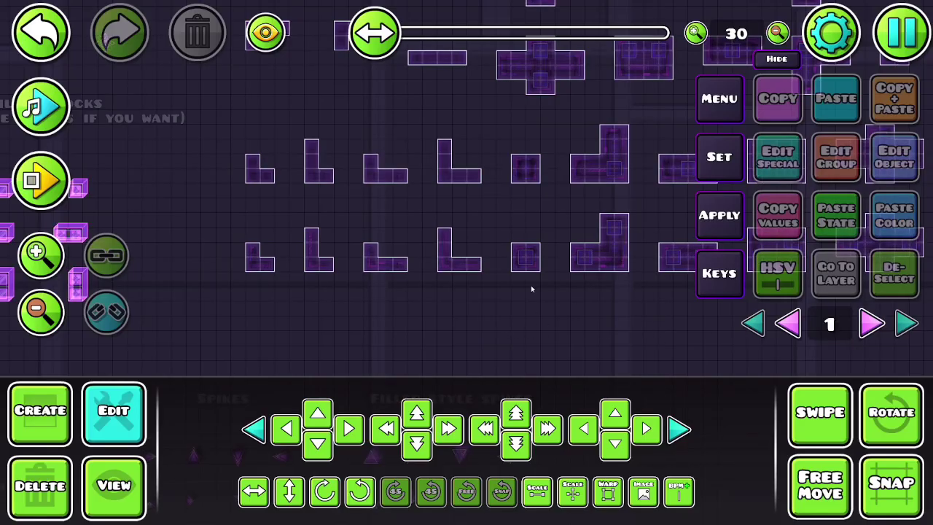
{"action": "left_click_drag", "start_coordinate": [532, 288], "coordinate": [379, 297]}
{"action": "left_click_drag", "start_coordinate": [640, 274], "coordinate": [408, 274]}
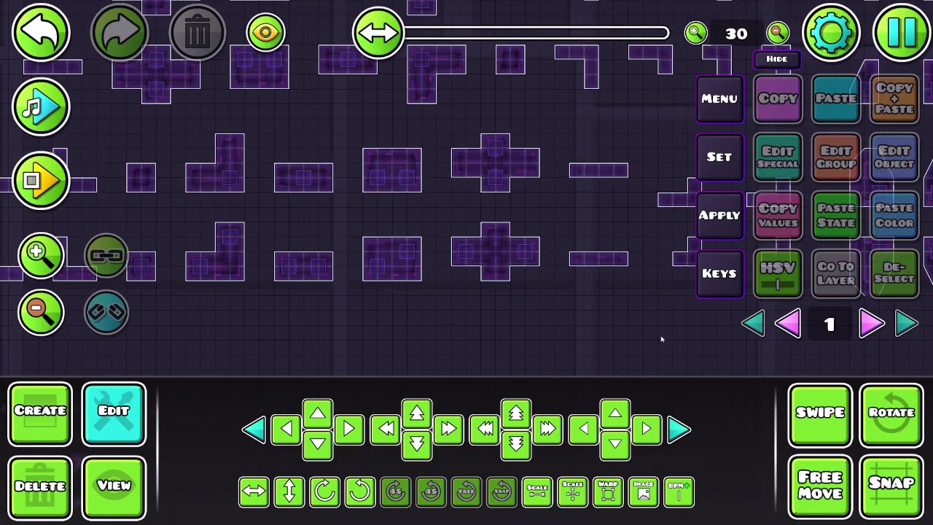
{"action": "left_click_drag", "start_coordinate": [662, 338], "coordinate": [484, 352]}
{"action": "left_click", "coordinate": [872, 323]}
{"action": "left_click", "coordinate": [871, 323]}
{"action": "left_click", "coordinate": [872, 324]}
{"action": "left_click_drag", "start_coordinate": [652, 338], "coordinate": [590, 340]}
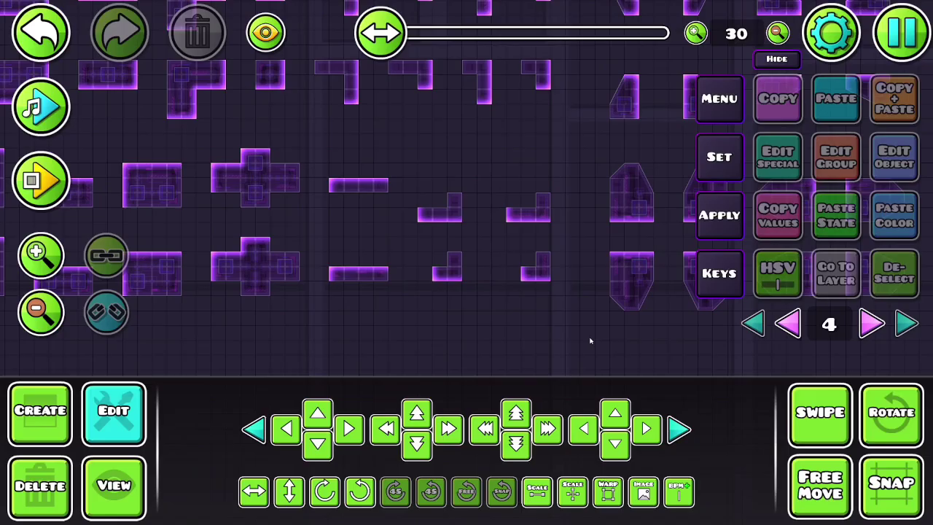
{"action": "scroll", "coordinate": [590, 341], "scroll_direction": "right", "scroll_amount": 2}
{"action": "left_click", "coordinate": [873, 324]}
{"action": "left_click", "coordinate": [872, 324]}
{"action": "left_click", "coordinate": [872, 324]}
{"action": "left_click", "coordinate": [872, 324]}
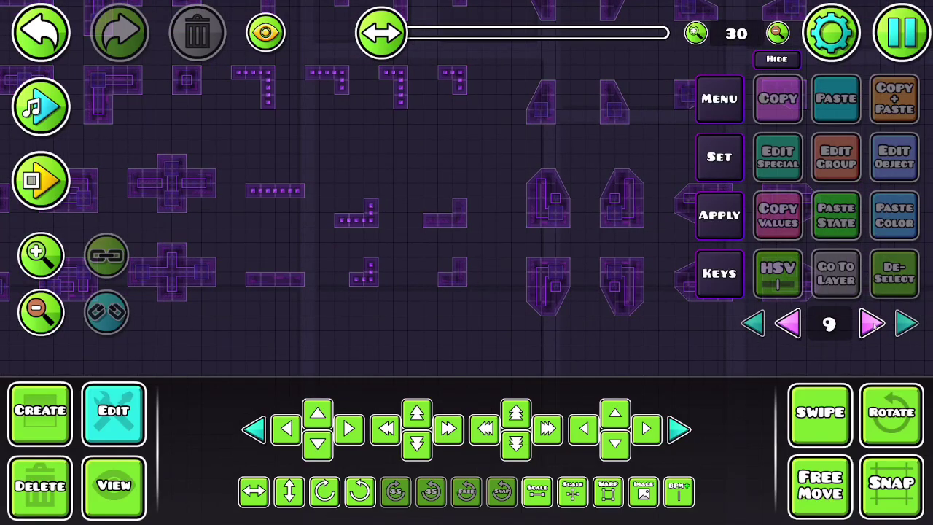
{"action": "left_click", "coordinate": [873, 324]}
Check the group and layer settings of a main piece detail on editor layer 10 and return to all layers
{"action": "left_click", "coordinate": [621, 272]}
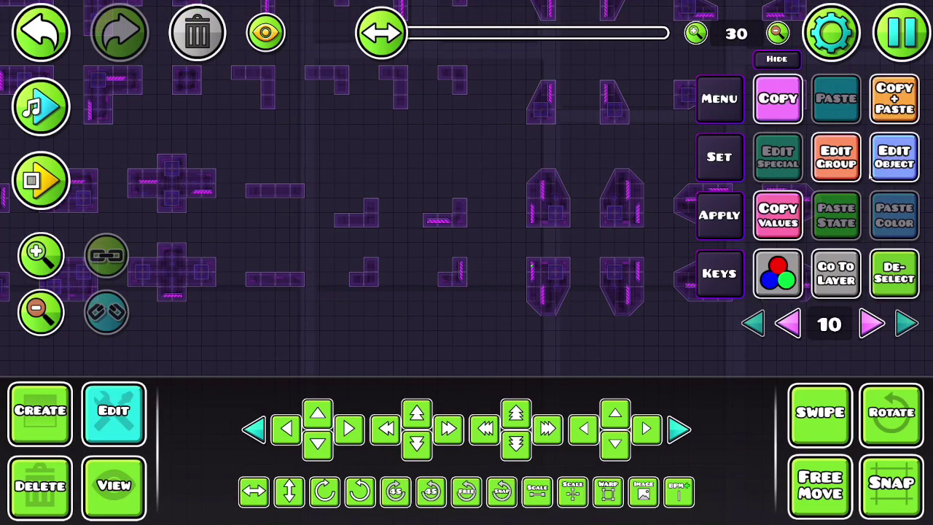
{"action": "left_click", "coordinate": [875, 156]}
{"action": "left_click", "coordinate": [449, 437]}
{"action": "left_click", "coordinate": [818, 177]}
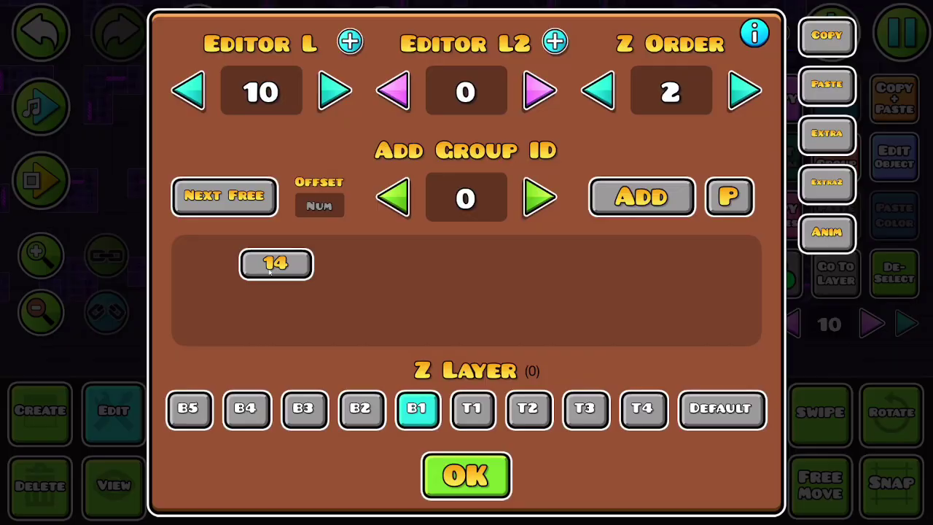
{"action": "left_click", "coordinate": [433, 457]}
{"action": "left_click", "coordinate": [755, 324]}
Select the entire decorated template and save it to the PT Example template in the Autobuild menu
{"action": "left_click_drag", "start_coordinate": [497, 272], "coordinate": [791, 279]}
{"action": "left_click", "coordinate": [42, 314]}
{"action": "left_click_drag", "start_coordinate": [307, 281], "coordinate": [806, 216]}
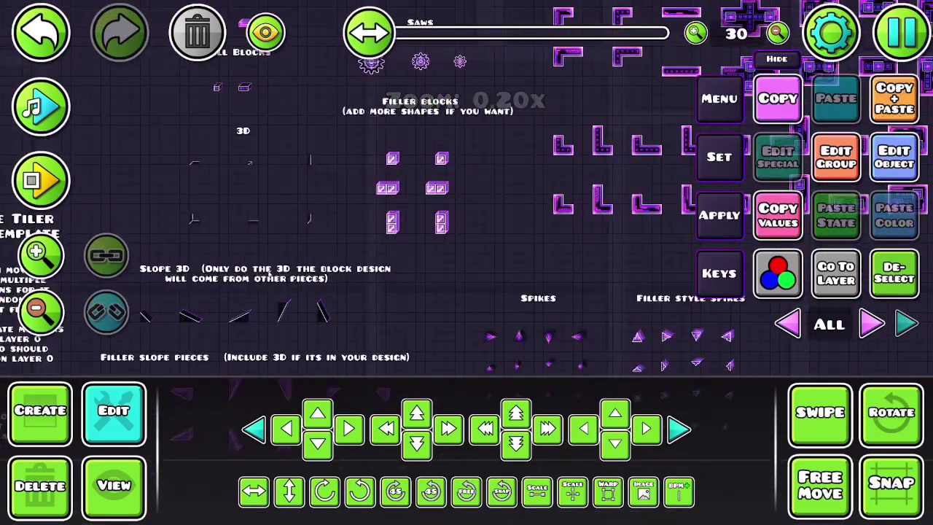
{"action": "left_click_drag", "start_coordinate": [304, 261], "coordinate": [470, 168]}
{"action": "left_click", "coordinate": [33, 314]}
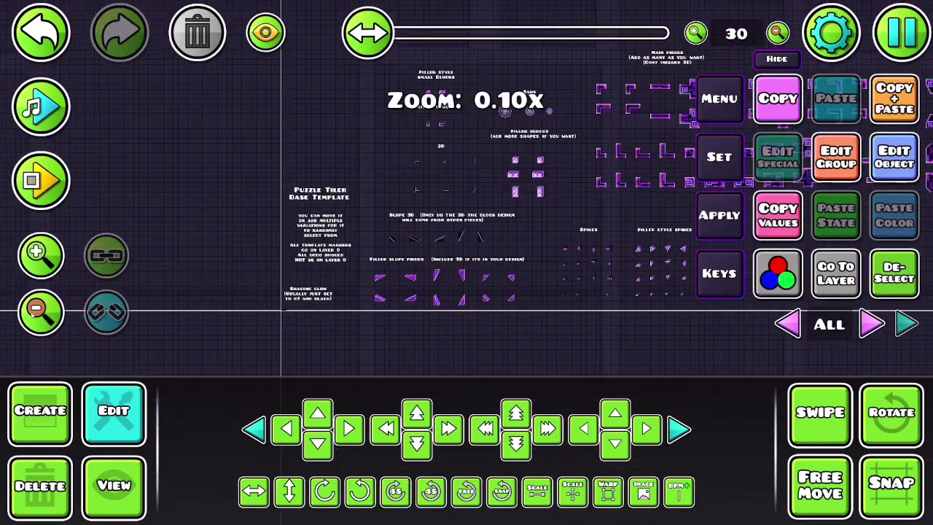
{"action": "key", "text": "t"}
{"action": "left_click_drag", "start_coordinate": [225, 341], "coordinate": [879, 3]}
{"action": "left_click_drag", "start_coordinate": [370, 32], "coordinate": [377, 30]}
{"action": "left_click_drag", "start_coordinate": [229, 274], "coordinate": [585, 45]}
{"action": "left_click", "coordinate": [806, 410]}
{"action": "left_click_drag", "start_coordinate": [212, 291], "coordinate": [709, 319]}
{"action": "left_click", "coordinate": [719, 98]}
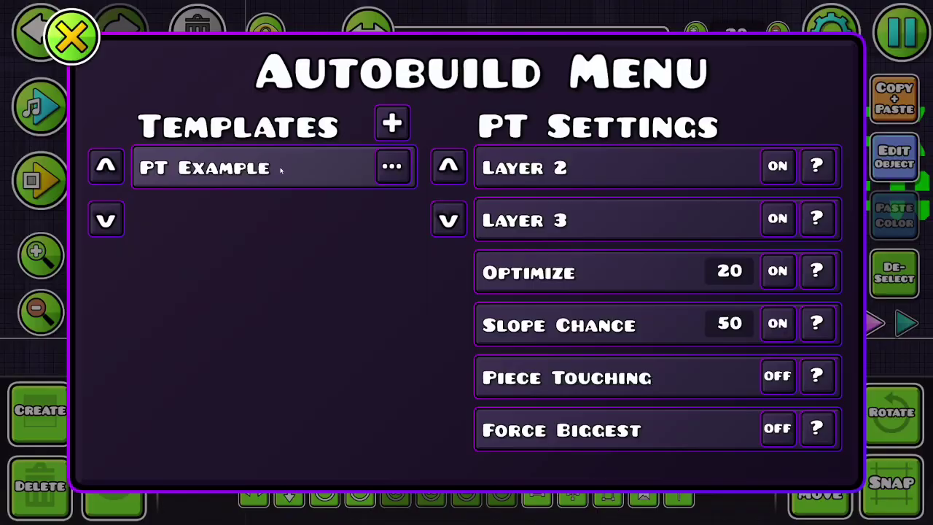
{"action": "left_click", "coordinate": [241, 172]}
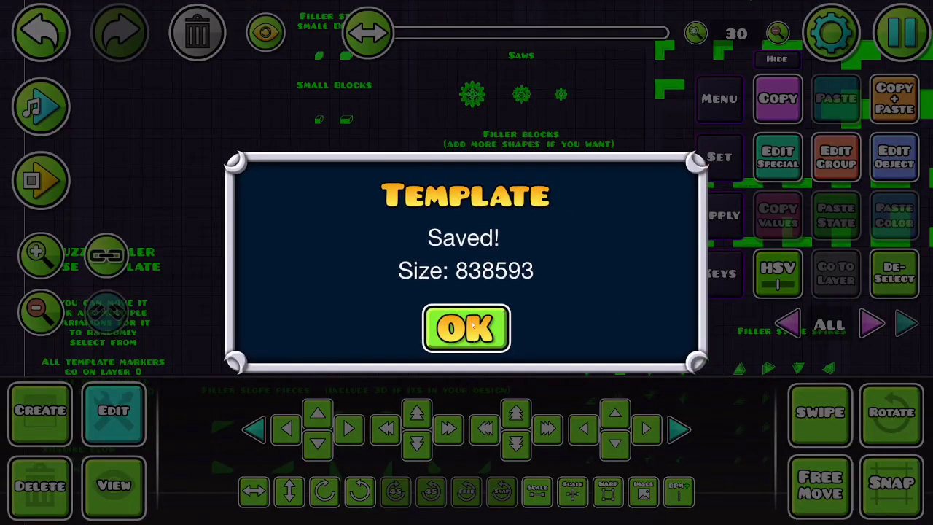
{"action": "left_click", "coordinate": [470, 326]}
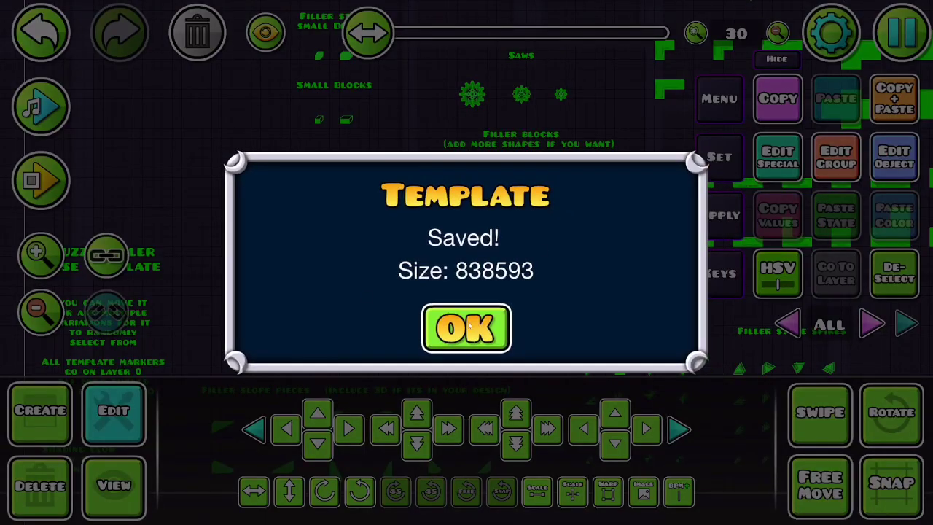
Choose the plain square outline block for building in the empty area above the template
{"action": "scroll", "coordinate": [95, 303], "scroll_direction": "up", "scroll_amount": 3}
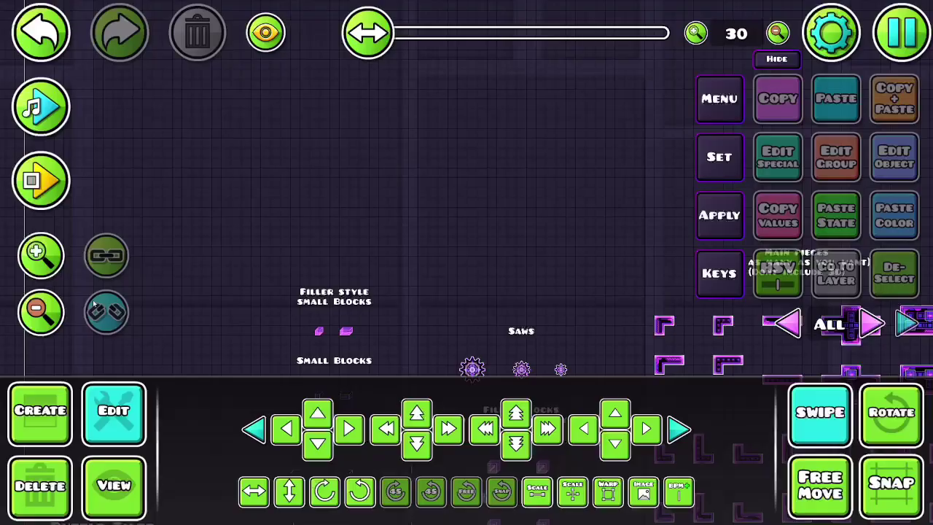
{"action": "left_click", "coordinate": [41, 256]}
{"action": "left_click", "coordinate": [40, 410]}
{"action": "left_click", "coordinate": [159, 365]}
{"action": "left_click", "coordinate": [231, 406]}
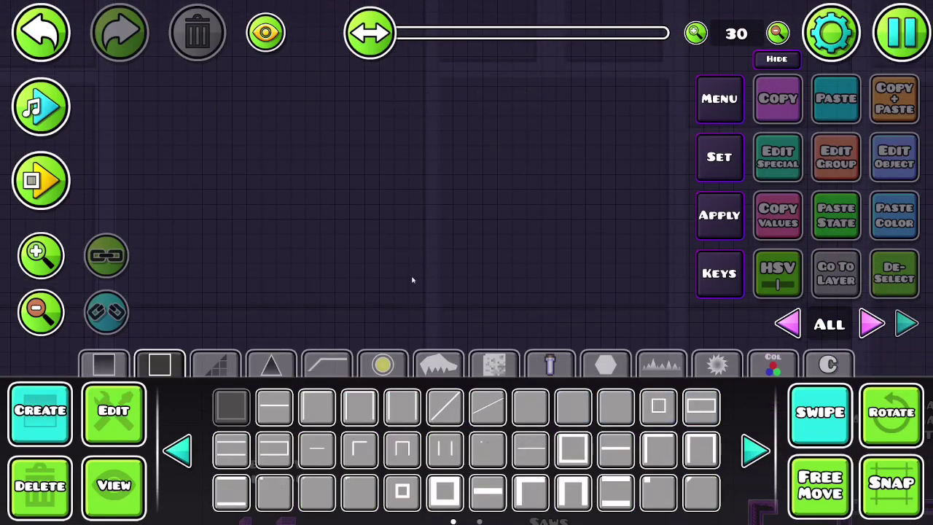
Review the level's custom color channels
{"action": "left_click", "coordinate": [831, 33]}
{"action": "left_click", "coordinate": [687, 108]}
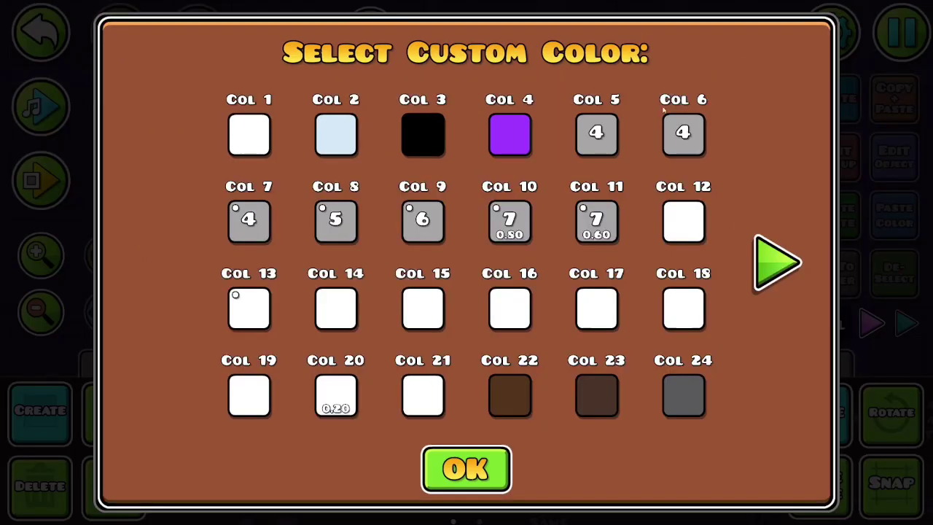
{"action": "key", "text": "Escape"}
{"action": "left_click", "coordinate": [472, 470]}
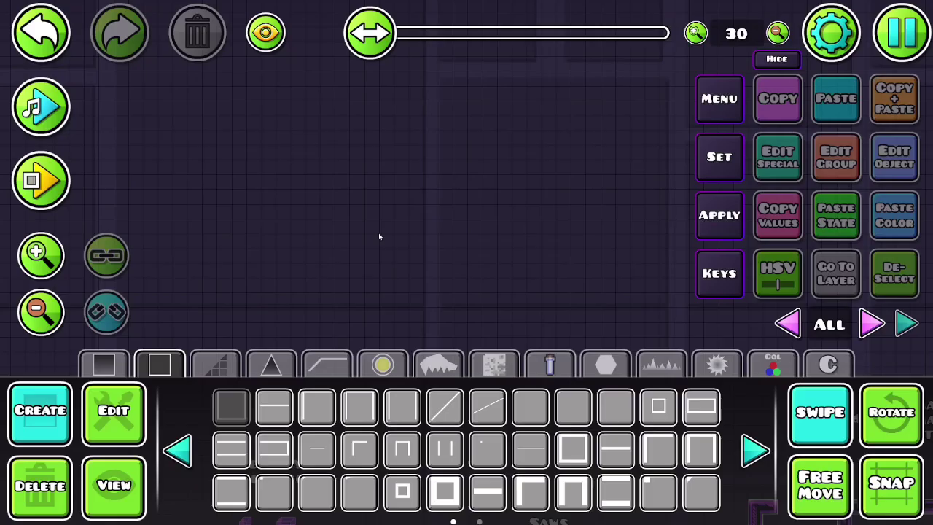
Build an outline-block structure two wide and five high, with two extra blocks and a slope on its upper right side
{"action": "left_click", "coordinate": [41, 255]}
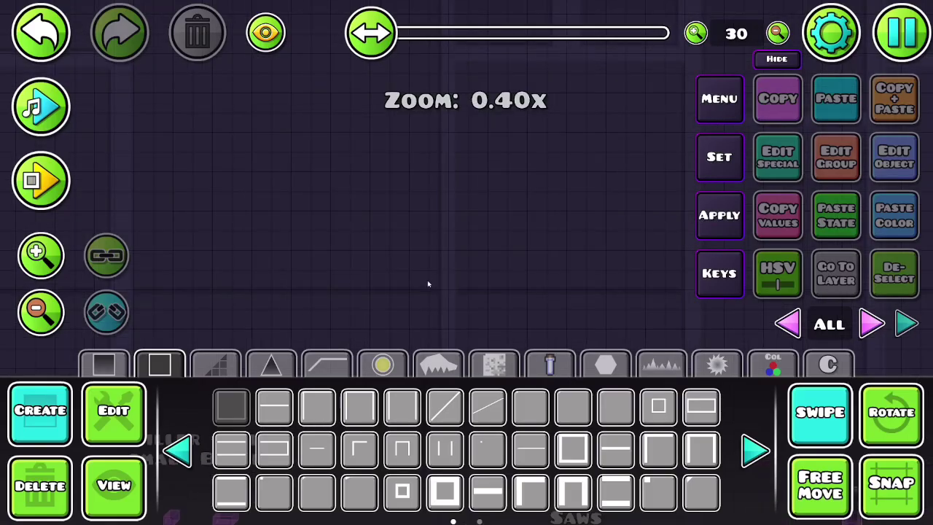
{"action": "mouse_move", "coordinate": [400, 281]}
{"action": "left_mouse_down"}
{"action": "mouse_move", "coordinate": [400, 235]}
{"action": "mouse_move", "coordinate": [423, 257]}
{"action": "left_mouse_up"}
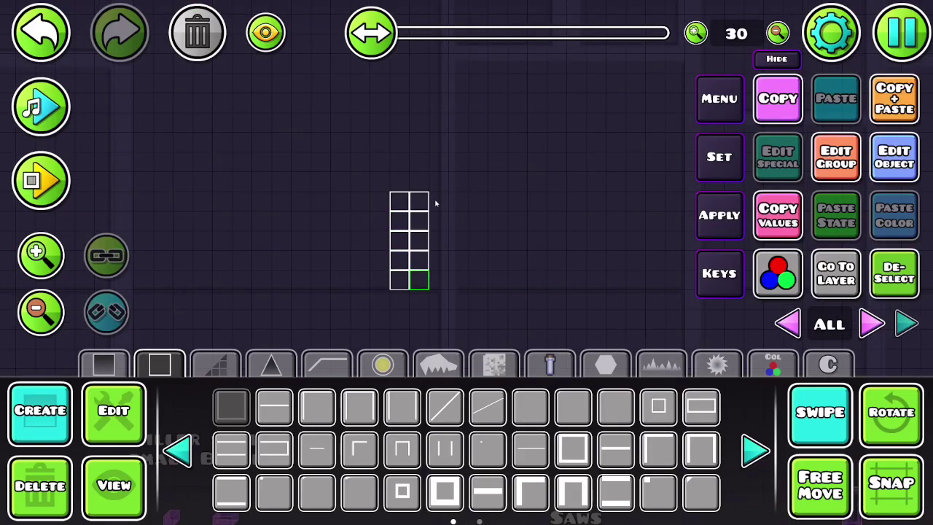
{"action": "left_click_drag", "start_coordinate": [435, 203], "coordinate": [438, 222]}
Place a row of three full-size white spikes on top of the block structure
{"action": "left_click", "coordinate": [271, 363]}
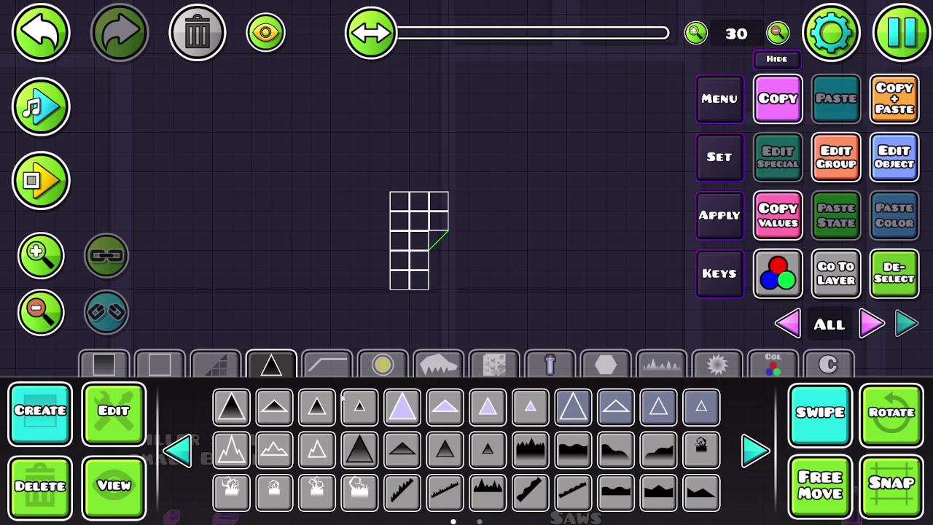
{"action": "left_click", "coordinate": [403, 406]}
{"action": "left_click_drag", "start_coordinate": [412, 182], "coordinate": [437, 188]}
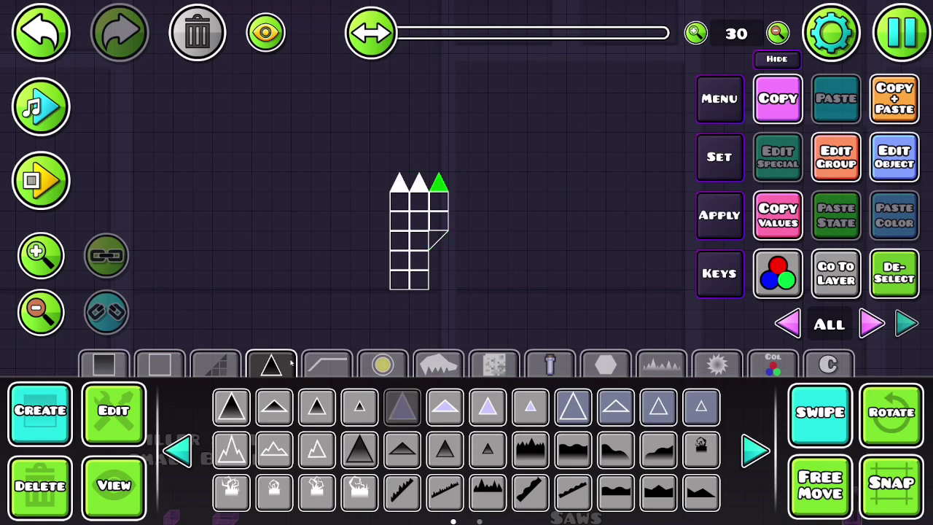
Place a half-height outline slab a short distance to the left of the block structure
{"action": "left_click", "coordinate": [162, 364]}
{"action": "left_click", "coordinate": [701, 406]}
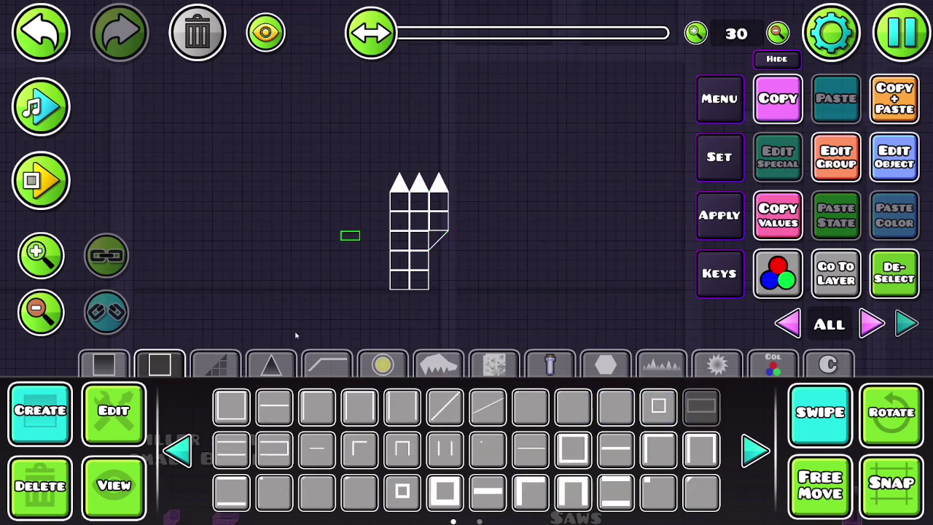
{"action": "left_click", "coordinate": [271, 363]}
{"action": "left_click", "coordinate": [530, 406]}
{"action": "left_click", "coordinate": [488, 406]}
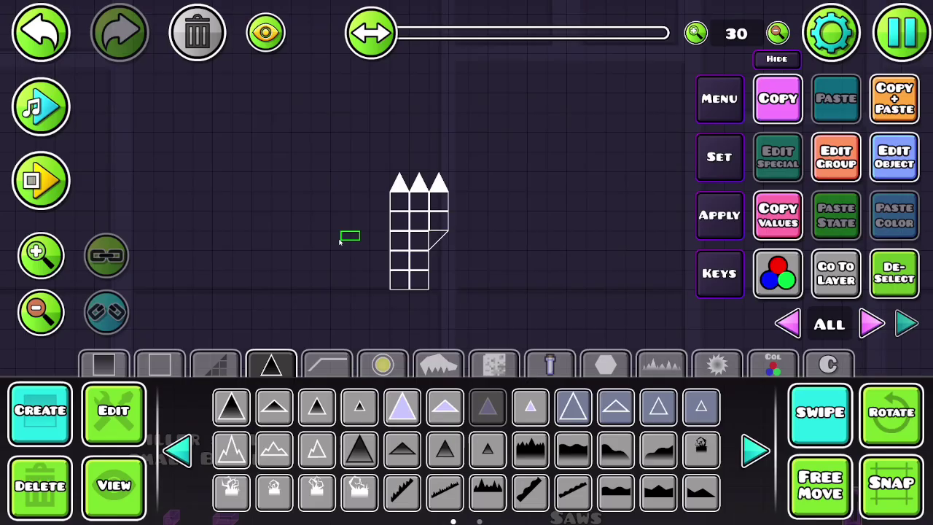
Select the whole test layout, including the slab, and apply the Autobuild template to it
{"action": "left_click", "coordinate": [127, 401]}
{"action": "left_click_drag", "start_coordinate": [299, 309], "coordinate": [525, 153]}
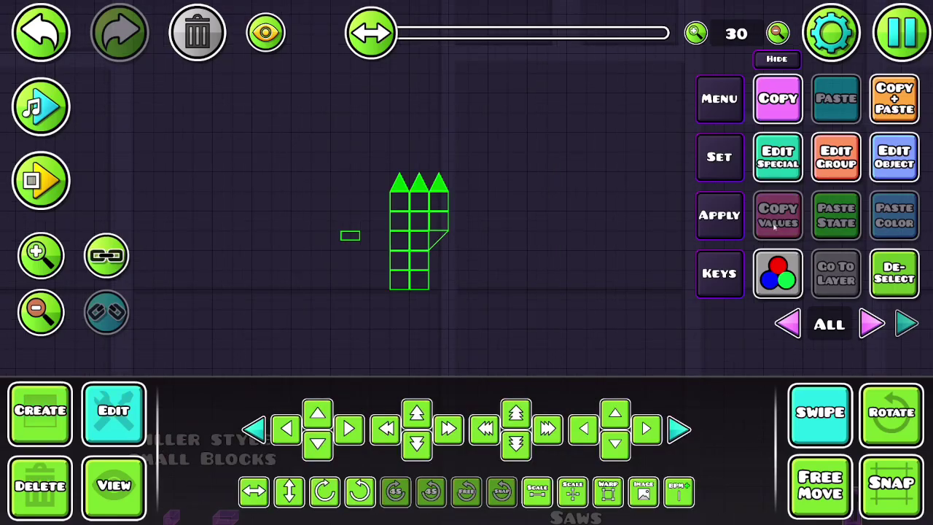
{"action": "left_click", "coordinate": [722, 219]}
Move the layer 0 layout 8 grid spaces right of the generated decoration, return to all layers and deselect it
{"action": "left_click", "coordinate": [870, 320]}
{"action": "left_click_drag", "start_coordinate": [337, 313], "coordinate": [474, 164]}
{"action": "key", "text": "d"}
{"action": "key", "text": "d"}
{"action": "key", "text": "d"}
{"action": "key", "text": "d"}
{"action": "key", "text": "d"}
{"action": "key", "text": "d"}
{"action": "key", "text": "d"}
{"action": "key", "text": "d"}
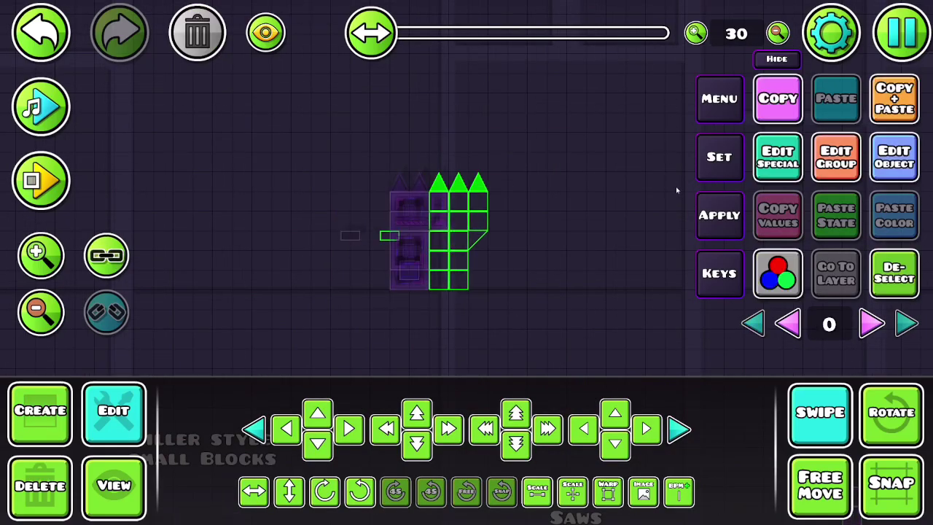
{"action": "left_click", "coordinate": [759, 325]}
{"action": "left_click", "coordinate": [905, 290]}
{"action": "left_click", "coordinate": [829, 398]}
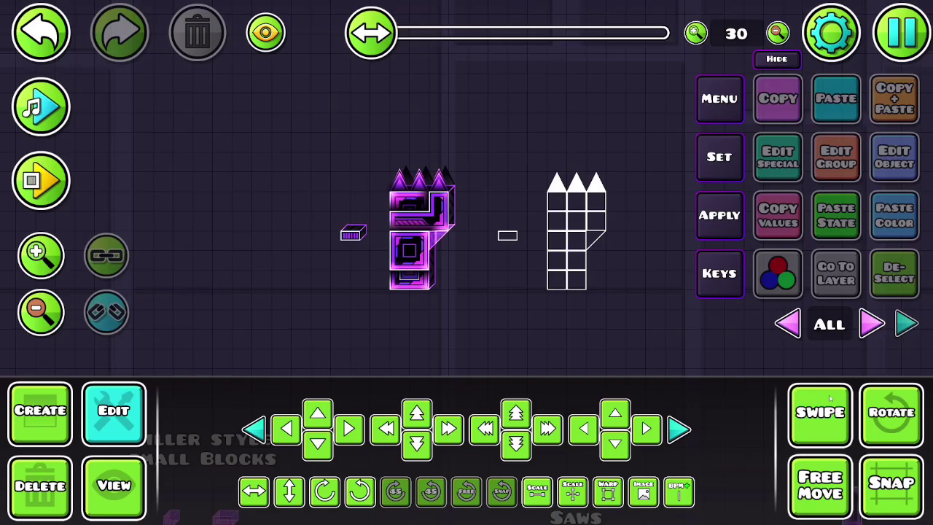
Inspect the slope piece of the generated design up close and deselect it
{"action": "left_click", "coordinate": [56, 255]}
{"action": "left_click", "coordinate": [57, 255]}
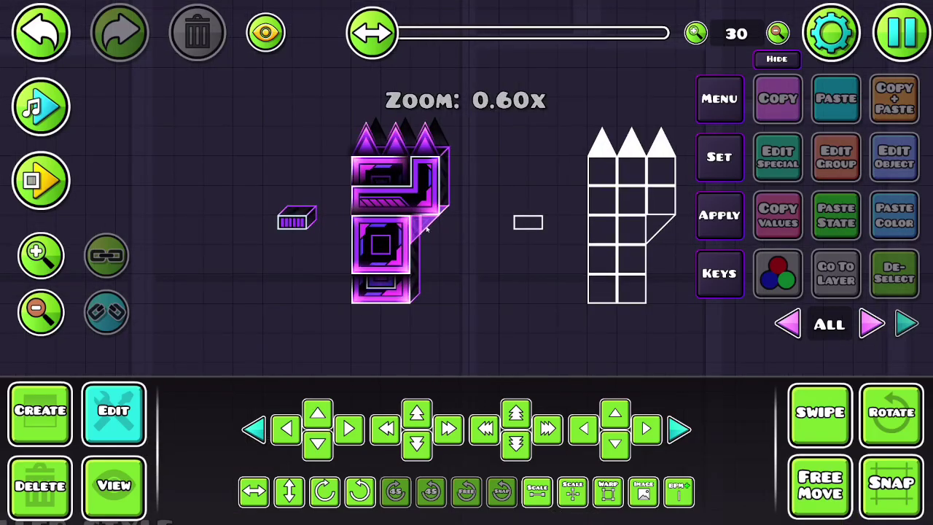
{"action": "left_click", "coordinate": [427, 227]}
{"action": "left_click", "coordinate": [426, 227]}
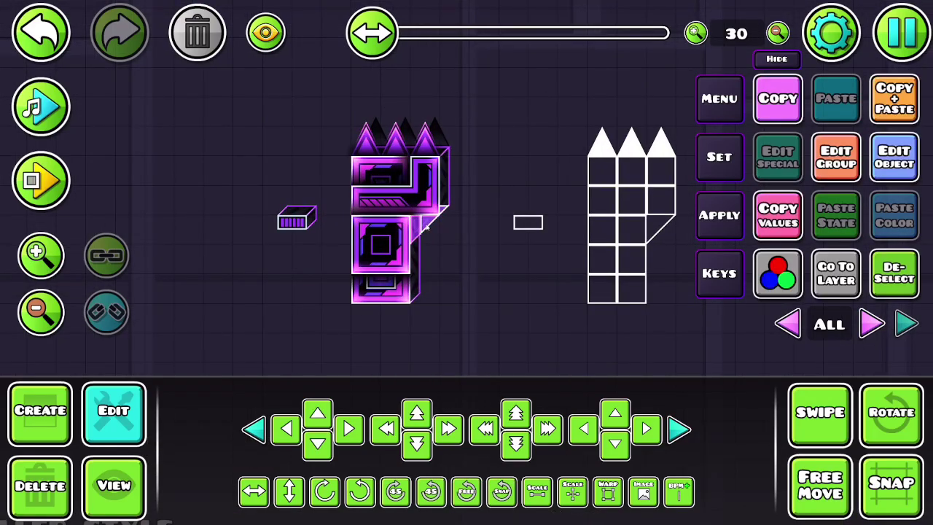
{"action": "left_click", "coordinate": [920, 291]}
Select the moved outline layout and apply the template again to generate a second design variation
{"action": "left_click_drag", "start_coordinate": [621, 354], "coordinate": [562, 363]}
{"action": "left_click", "coordinate": [800, 400]}
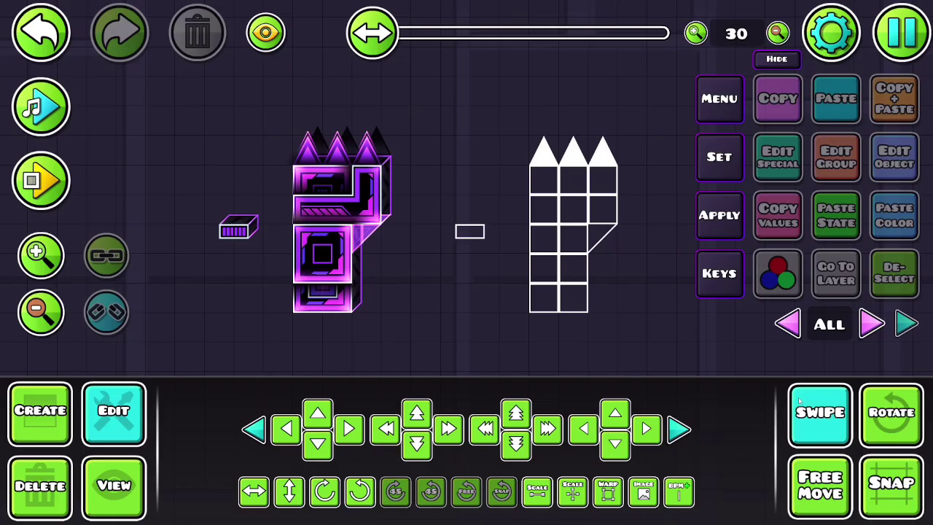
{"action": "left_click_drag", "start_coordinate": [441, 322], "coordinate": [649, 113]}
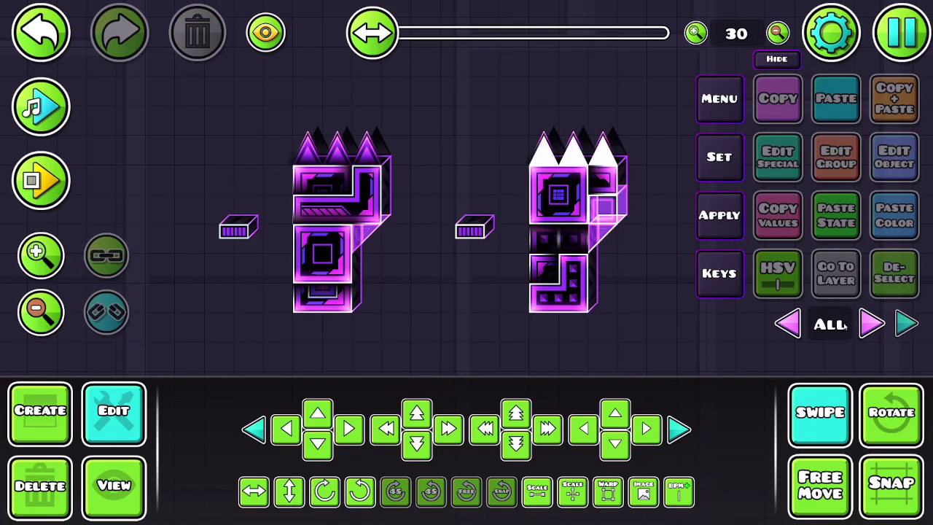
{"action": "left_click", "coordinate": [605, 211]}
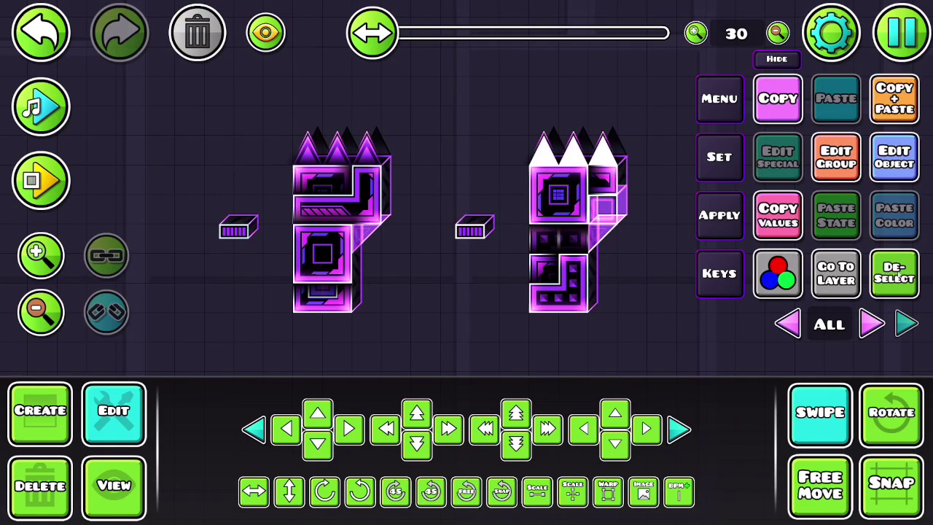
Move the second variation's layer 0 layout about 11 grid spaces to the right and show all layers again
{"action": "left_click", "coordinate": [871, 324]}
{"action": "left_click_drag", "start_coordinate": [415, 339], "coordinate": [780, 100]}
{"action": "key", "text": "d"}
{"action": "key", "text": "d"}
{"action": "key", "text": "d"}
{"action": "key", "text": "d"}
{"action": "key", "text": "d"}
{"action": "key", "text": "d"}
{"action": "key", "text": "d"}
{"action": "key", "text": "d"}
{"action": "key", "text": "d"}
{"action": "key", "text": "d"}
{"action": "left_click", "coordinate": [811, 394]}
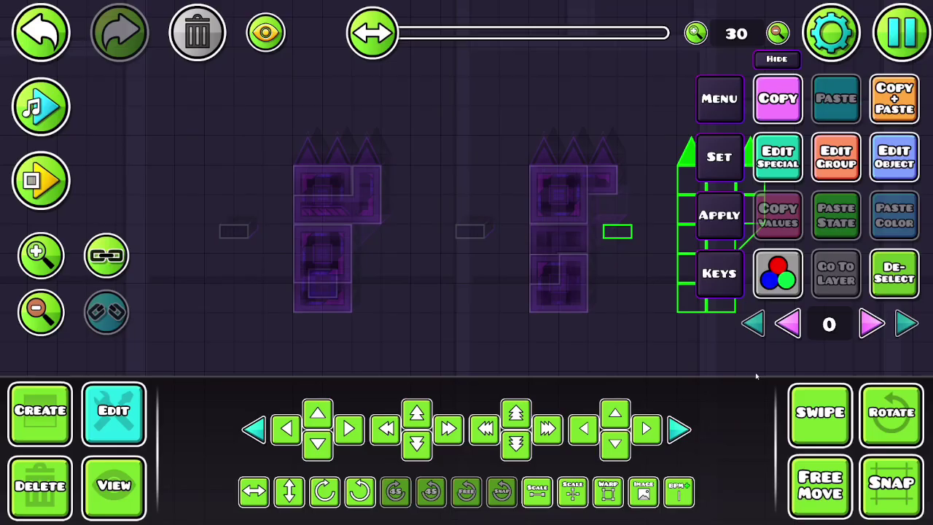
{"action": "left_click_drag", "start_coordinate": [759, 364], "coordinate": [491, 367]}
{"action": "left_click", "coordinate": [755, 324]}
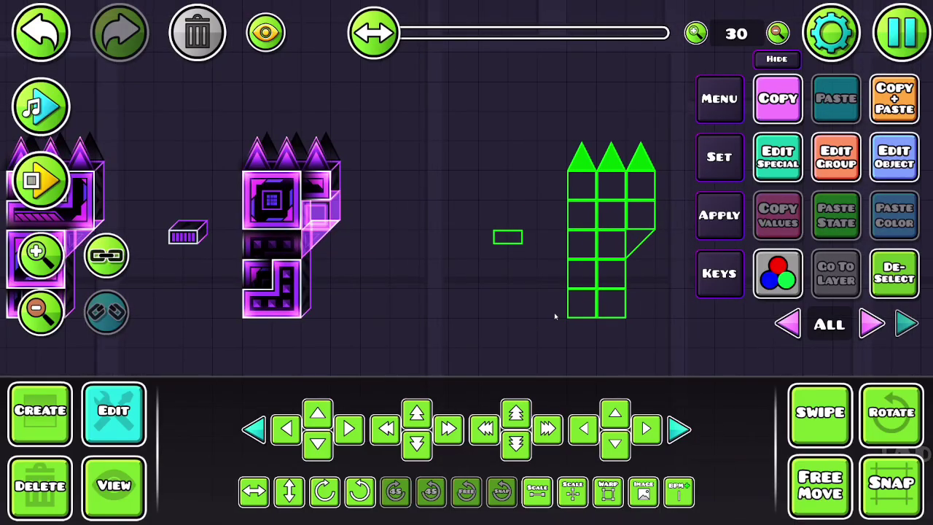
Line the structure's left side with five left-facing spikes by duplicating and rotating the top-left spike
{"action": "left_click", "coordinate": [40, 310]}
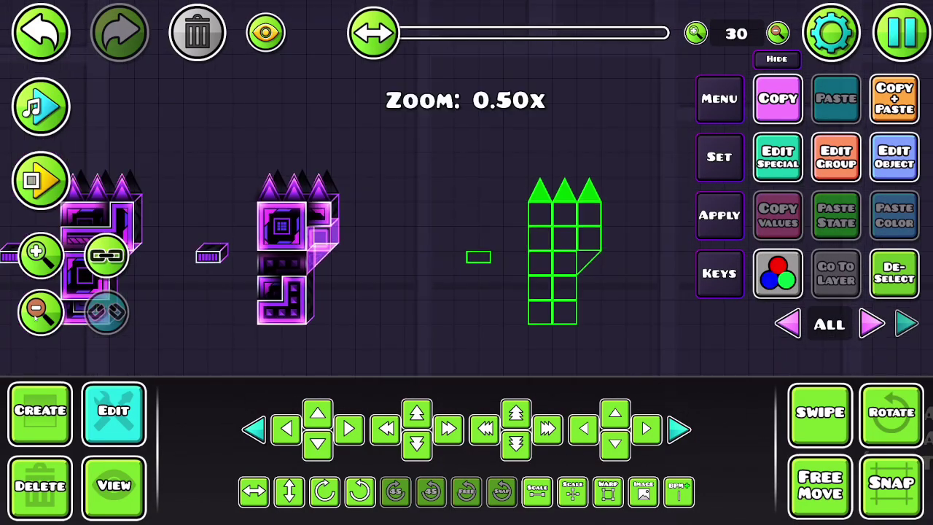
{"action": "left_click", "coordinate": [40, 310]}
{"action": "left_click", "coordinate": [895, 272]}
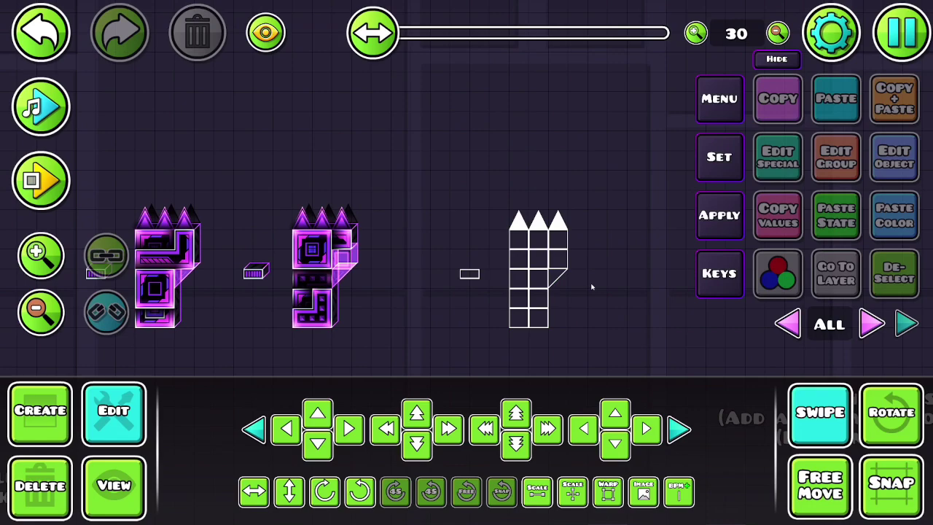
{"action": "left_click", "coordinate": [518, 220]}
{"action": "left_click", "coordinate": [892, 105]}
{"action": "key", "text": "q"}
{"action": "left_click", "coordinate": [892, 105]}
{"action": "key", "text": "s"}
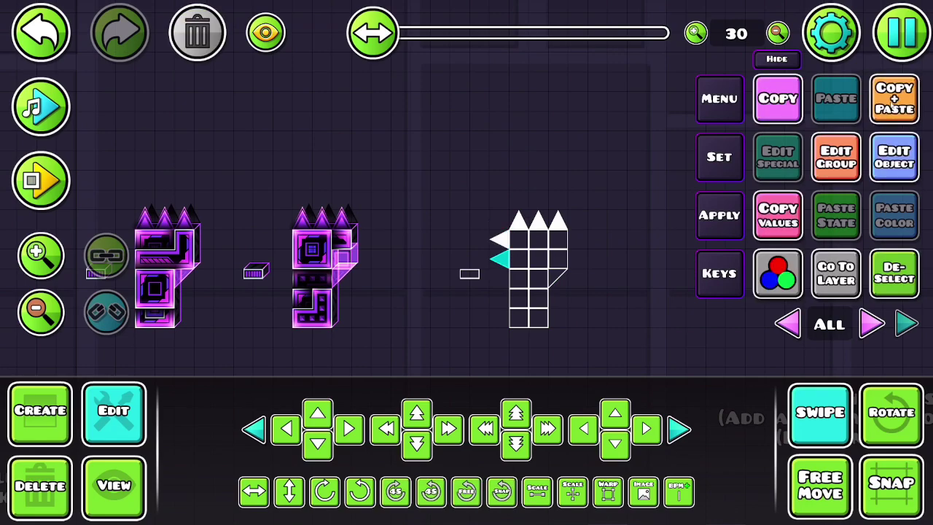
{"action": "left_click", "coordinate": [892, 105]}
{"action": "key", "text": "s"}
{"action": "left_click", "coordinate": [893, 105]}
{"action": "key", "text": "s"}
Delete the separate half-height slab beside the white spiked outline layout and return to edit mode
{"action": "left_click", "coordinate": [470, 273]}
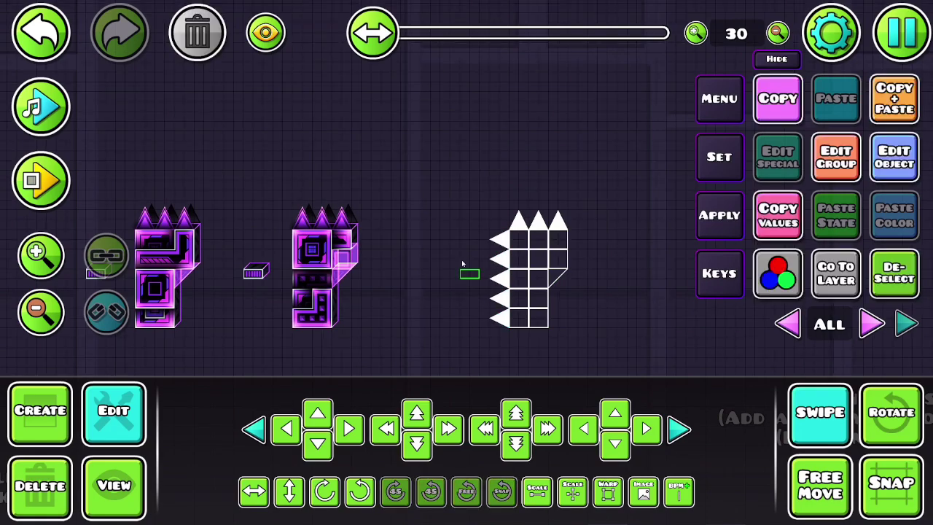
{"action": "left_click", "coordinate": [40, 485]}
{"action": "left_click", "coordinate": [247, 414]}
{"action": "left_click", "coordinate": [113, 410]}
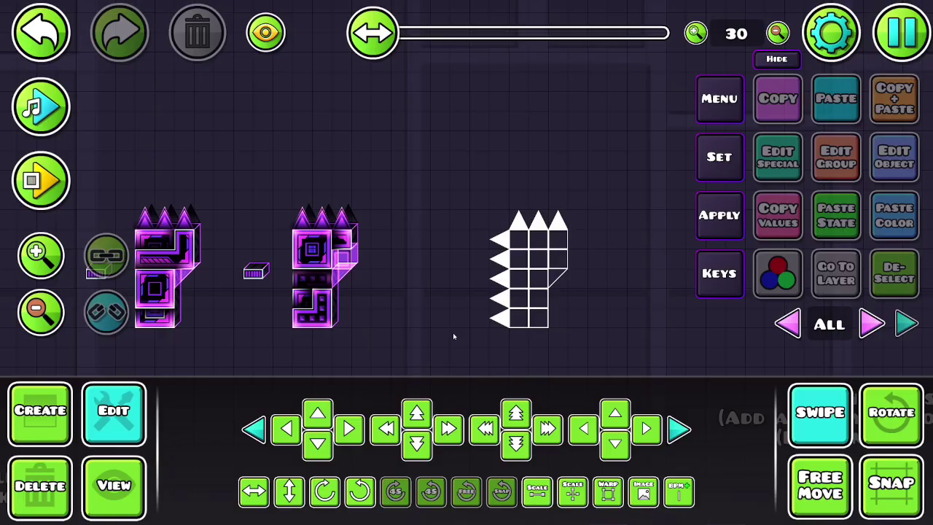
Apply the template to the spiked outline layout to generate its design, and isolate layer 0
{"action": "left_click_drag", "start_coordinate": [454, 337], "coordinate": [725, 130]}
{"action": "left_click", "coordinate": [723, 218]}
{"action": "left_click", "coordinate": [860, 321]}
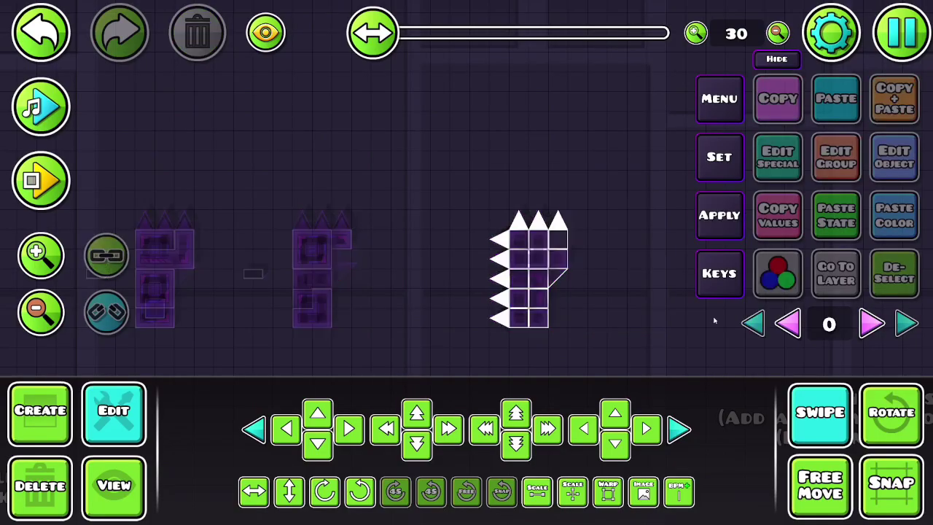
Move the spiked outline layout about 8 grid spaces to the right, show all layers again and deselect it
{"action": "left_click_drag", "start_coordinate": [437, 357], "coordinate": [602, 212]}
{"action": "key", "text": "d"}
{"action": "key", "text": "d"}
{"action": "key", "text": "d"}
{"action": "key", "text": "d"}
{"action": "key", "text": "d"}
{"action": "key", "text": "d"}
{"action": "key", "text": "d"}
{"action": "key", "text": "d"}
{"action": "key", "text": "d"}
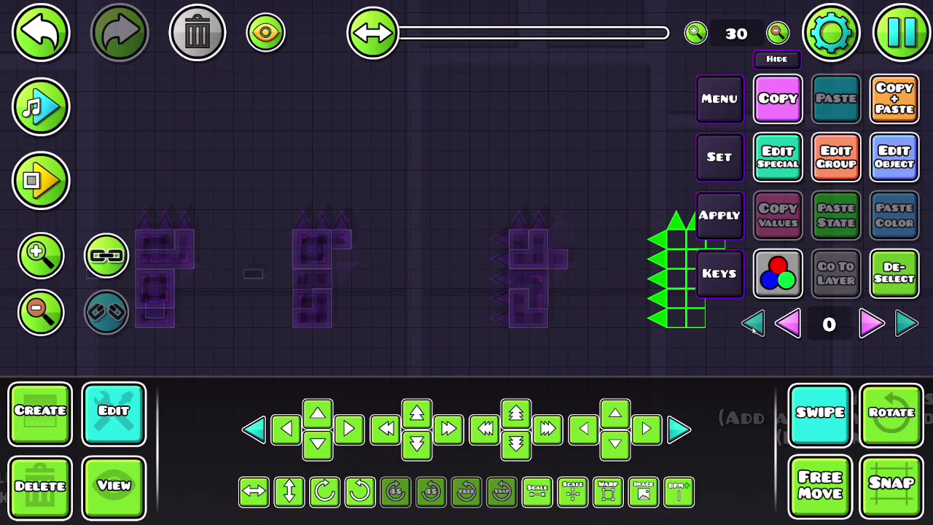
{"action": "left_click", "coordinate": [753, 328]}
{"action": "key", "text": "alt+d"}
{"action": "left_click", "coordinate": [45, 259]}
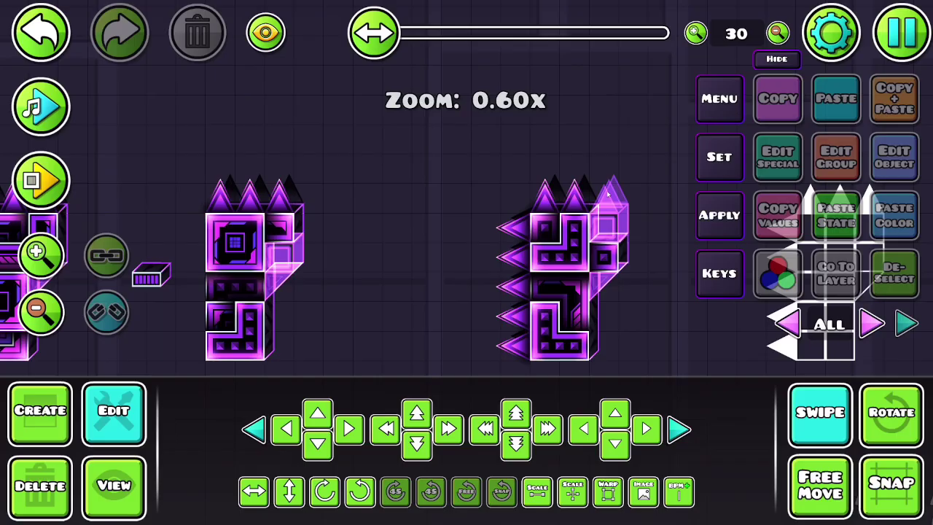
Inspect the generated design's upper-right spike and the template's Spikes and Filler style spikes sections
{"action": "left_click_drag", "start_coordinate": [637, 168], "coordinate": [606, 192]}
{"action": "left_click", "coordinate": [873, 271]}
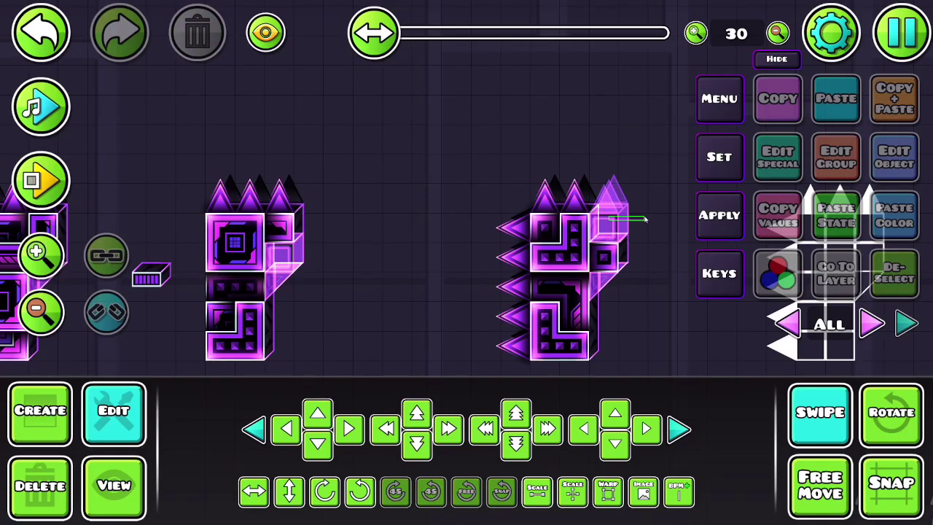
{"action": "left_click_drag", "start_coordinate": [645, 219], "coordinate": [646, 183]}
{"action": "left_click", "coordinate": [877, 262]}
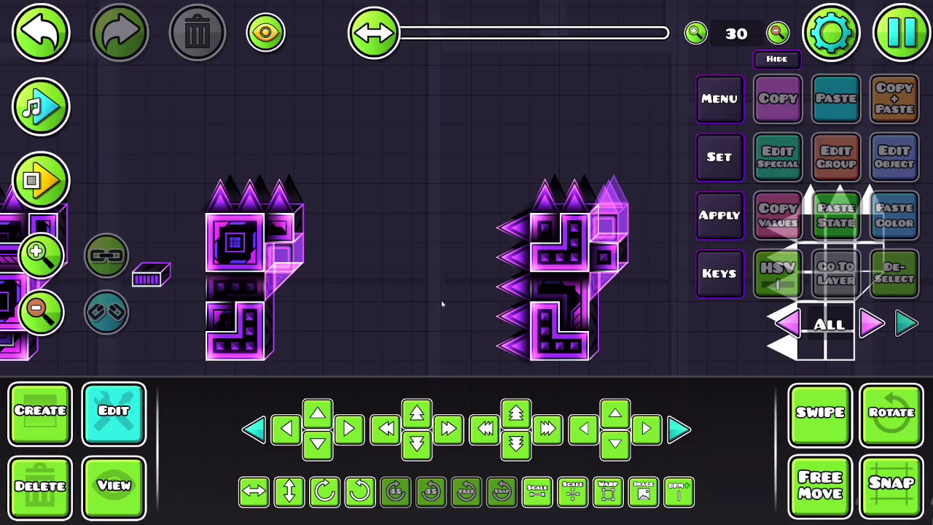
{"action": "left_click", "coordinate": [55, 317]}
{"action": "left_click", "coordinate": [55, 318]}
{"action": "left_click", "coordinate": [55, 318]}
{"action": "scroll", "coordinate": [371, 304], "scroll_direction": "down", "scroll_amount": 10}
{"action": "left_click_drag", "start_coordinate": [542, 254], "coordinate": [302, 302]}
{"action": "left_click", "coordinate": [57, 316]}
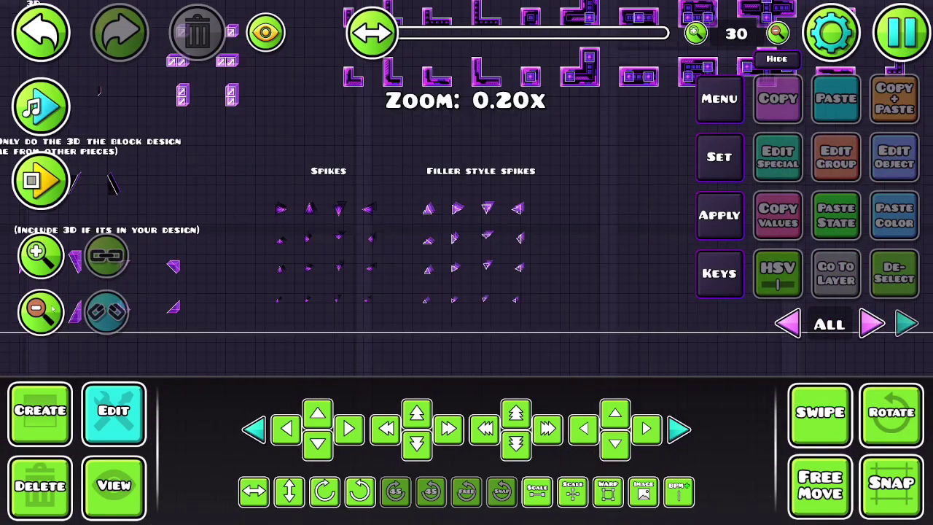
Select the earlier test designs together with their outline layout and delete them
{"action": "scroll", "coordinate": [511, 146], "scroll_direction": "up", "scroll_amount": 8}
{"action": "left_click_drag", "start_coordinate": [510, 123], "coordinate": [644, 269]}
{"action": "left_click", "coordinate": [820, 413]}
{"action": "left_click_drag", "start_coordinate": [202, 292], "coordinate": [595, 127]}
{"action": "left_click", "coordinate": [58, 488]}
{"action": "left_click", "coordinate": [244, 416]}
{"action": "left_click", "coordinate": [113, 412]}
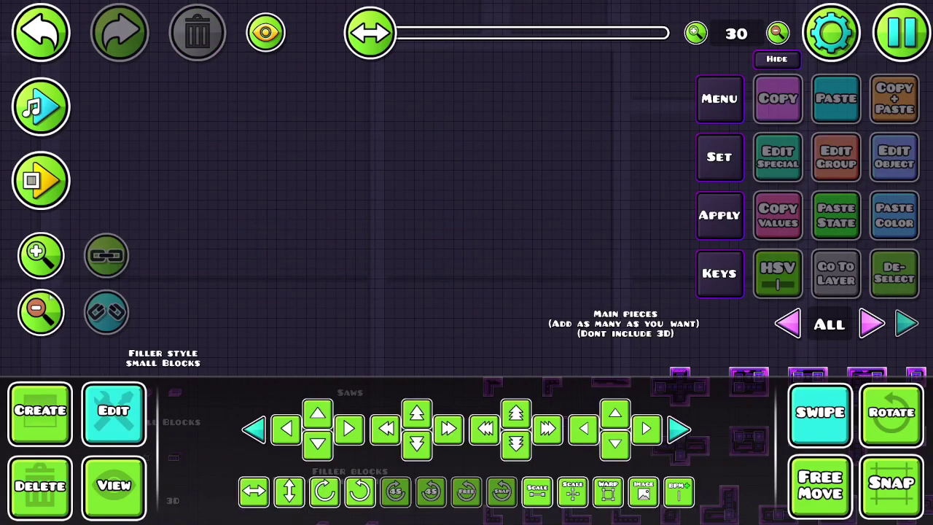
Paint a grid of outline blocks 4 wide and 3 tall in the empty area above the template
{"action": "left_click", "coordinate": [41, 253]}
{"action": "left_click", "coordinate": [40, 410]}
{"action": "scroll", "coordinate": [427, 175], "scroll_direction": "left", "scroll_amount": 5}
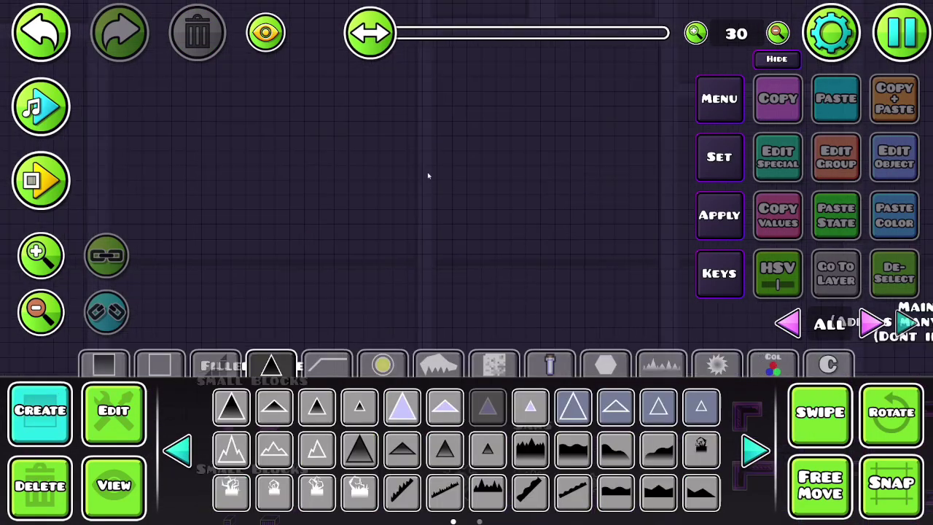
{"action": "left_click", "coordinate": [160, 364]}
{"action": "left_click", "coordinate": [41, 253]}
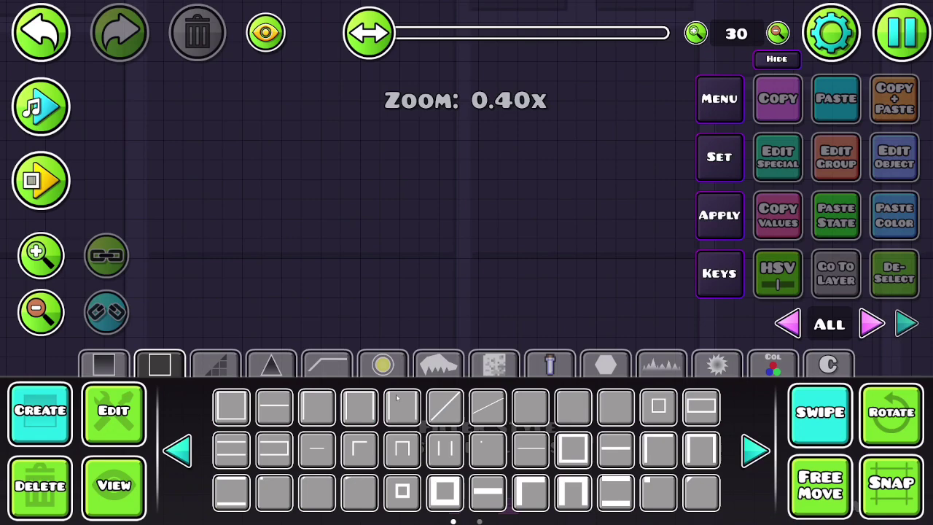
{"action": "mouse_move", "coordinate": [447, 229]}
{"action": "left_mouse_down"}
{"action": "mouse_move", "coordinate": [448, 188]}
{"action": "mouse_move", "coordinate": [489, 229]}
{"action": "mouse_move", "coordinate": [498, 199]}
{"action": "left_mouse_up"}
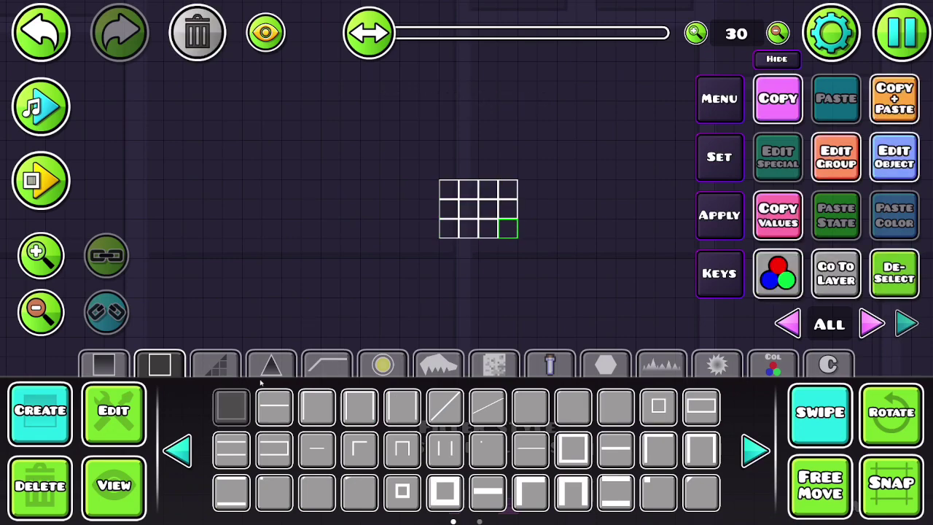
Add a centred stem 2 blocks wide and 4 tall beneath the grid, undoing the misplaced blocks
{"action": "mouse_move", "coordinate": [468, 253]}
{"action": "left_mouse_down"}
{"action": "mouse_move", "coordinate": [498, 264]}
{"action": "mouse_move", "coordinate": [493, 248]}
{"action": "left_mouse_up"}
{"action": "key", "text": "ctrl+z"}
{"action": "key", "text": "ctrl+z"}
{"action": "key", "text": "ctrl+z"}
{"action": "key", "text": "ctrl+z"}
{"action": "key", "text": "ctrl+z"}
{"action": "key", "text": "2"}
{"action": "scroll", "coordinate": [365, 340], "scroll_direction": "up", "scroll_amount": 1}
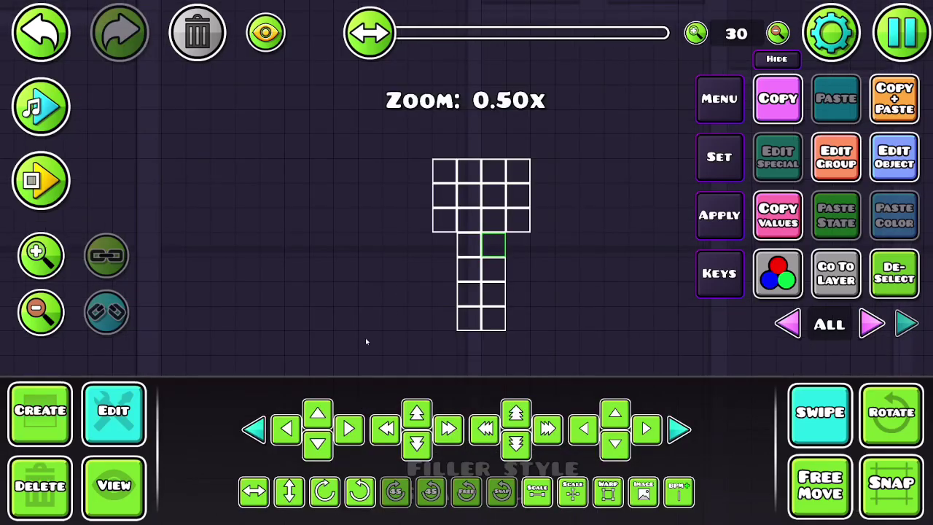
Select the whole T-shaped layout and add group ID 116 to it
{"action": "left_click_drag", "start_coordinate": [364, 340], "coordinate": [609, 116]}
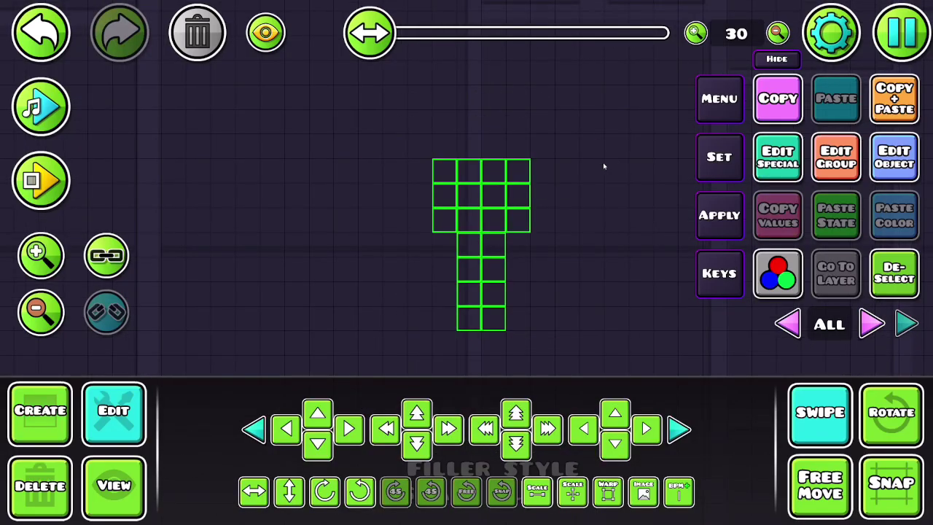
{"action": "left_click", "coordinate": [836, 157]}
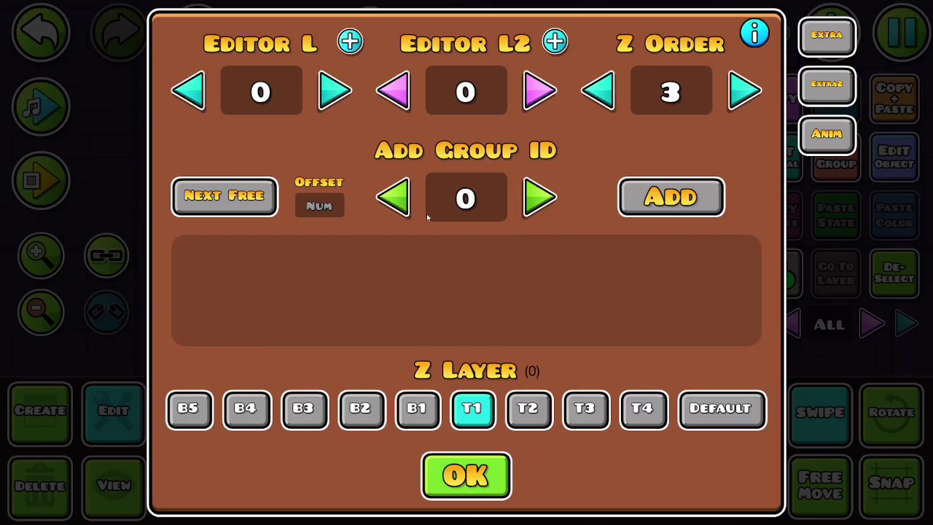
{"action": "left_click", "coordinate": [540, 197]}
{"action": "left_click", "coordinate": [540, 197]}
{"action": "left_click", "coordinate": [540, 196]}
{"action": "type", "text": "16"}
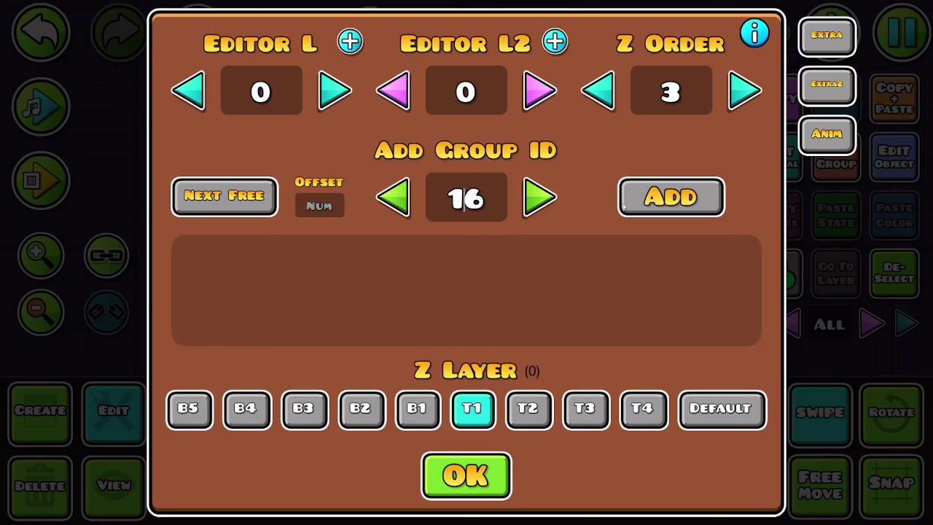
{"action": "type", "text": "1"}
{"action": "left_click", "coordinate": [634, 204]}
{"action": "left_click", "coordinate": [479, 467]}
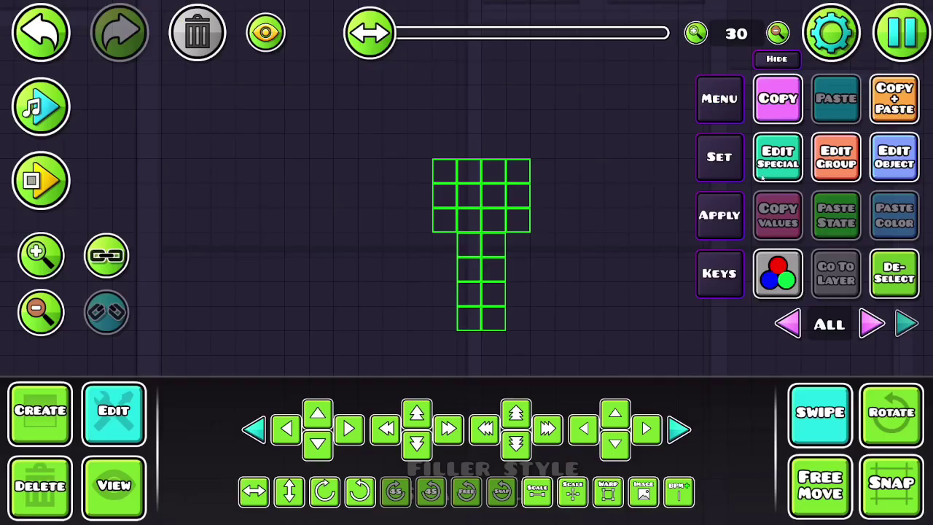
Find the Copy Groups option in the Autobuild PT settings and toggle it off and back on
{"action": "left_click", "coordinate": [732, 108]}
{"action": "left_click", "coordinate": [457, 223]}
{"action": "left_click", "coordinate": [458, 223]}
{"action": "left_click", "coordinate": [457, 223]}
{"action": "left_click", "coordinate": [458, 223]}
{"action": "left_click", "coordinate": [458, 223]}
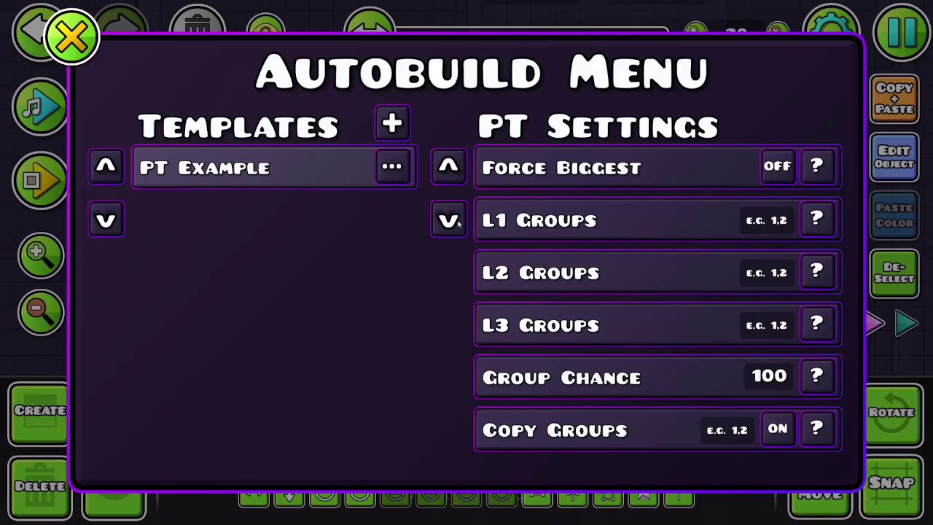
{"action": "left_click", "coordinate": [778, 430]}
{"action": "left_click", "coordinate": [777, 431]}
{"action": "key", "text": "Escape"}
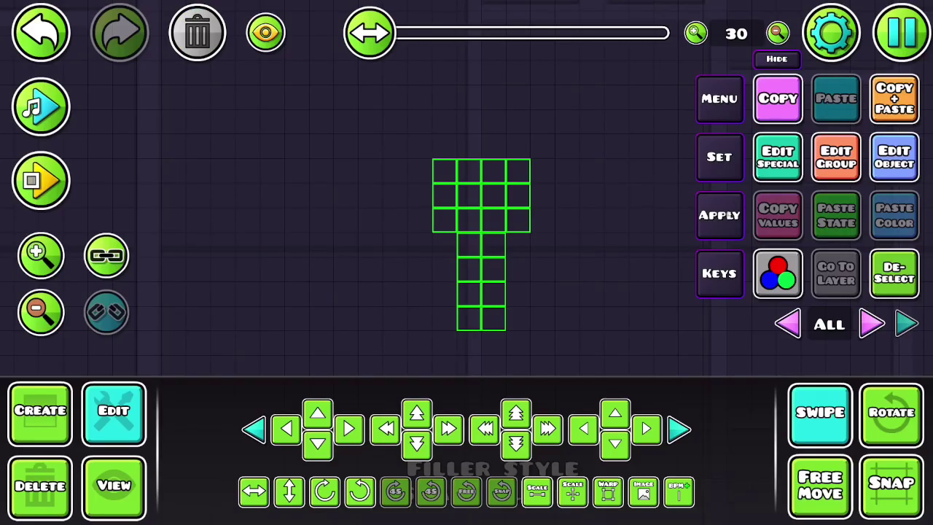
Apply the template to the grouped T-shaped layout and check the group IDs of the generated objects
{"action": "left_click_drag", "start_coordinate": [406, 333], "coordinate": [612, 175]}
{"action": "left_click", "coordinate": [837, 157]}
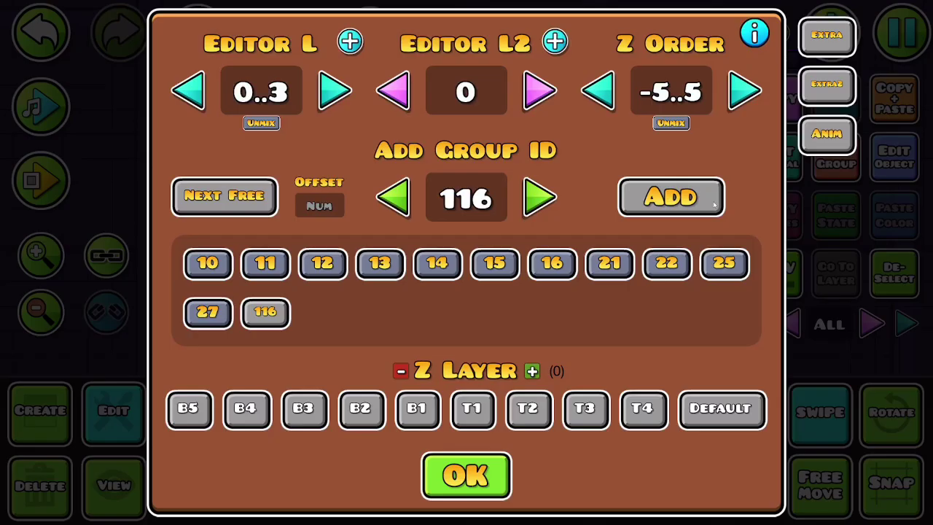
{"action": "key", "text": "Escape"}
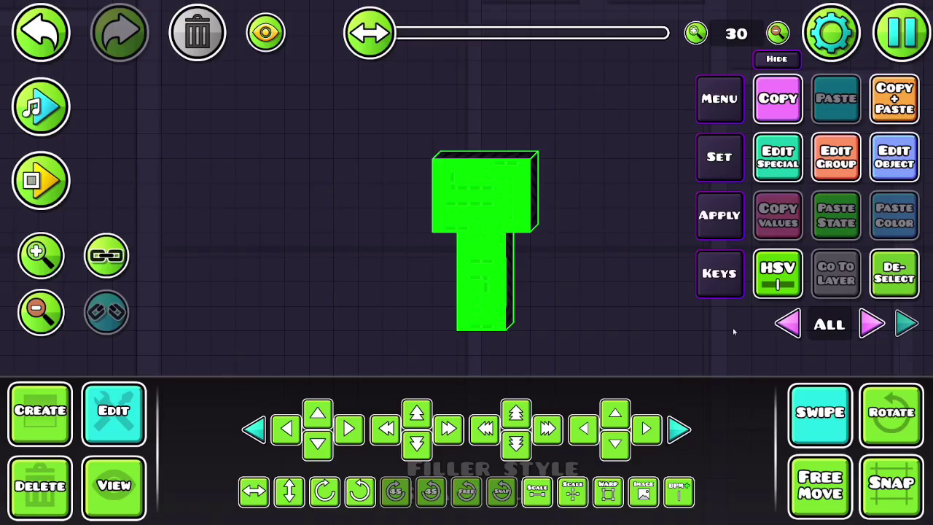
Isolate layer 0, select only the T-shaped outline layout and add group ID 117 to it
{"action": "left_click", "coordinate": [873, 324]}
{"action": "left_click", "coordinate": [894, 274]}
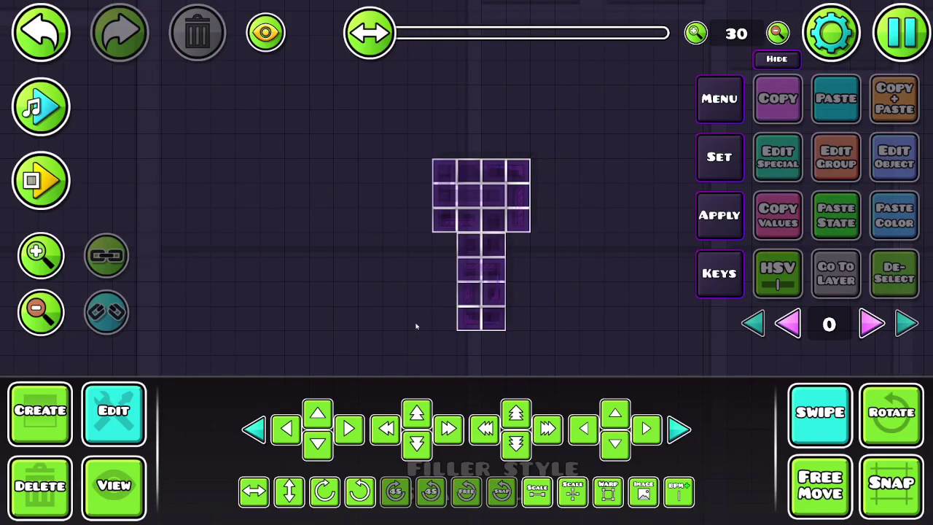
{"action": "left_click_drag", "start_coordinate": [416, 326], "coordinate": [613, 175]}
{"action": "left_click", "coordinate": [837, 157]}
{"action": "left_click", "coordinate": [539, 197]}
{"action": "left_click", "coordinate": [636, 198]}
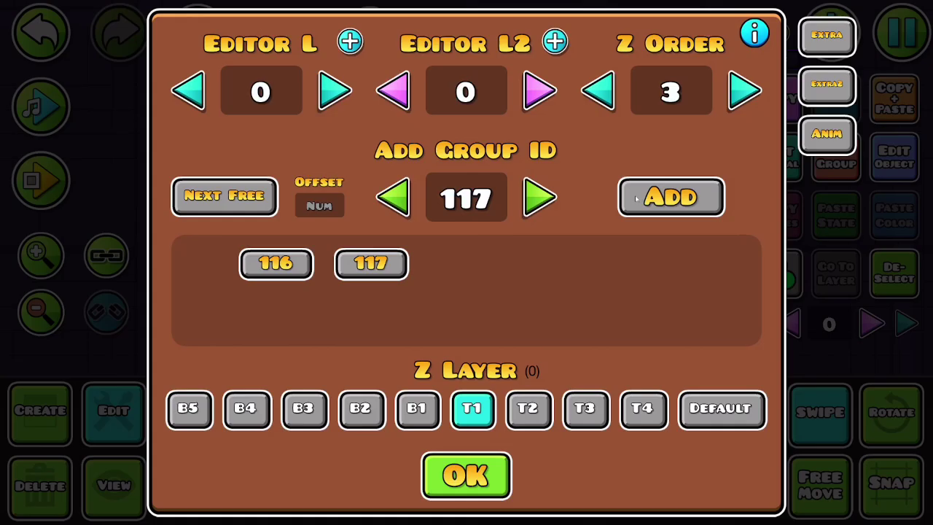
{"action": "key", "text": "Escape"}
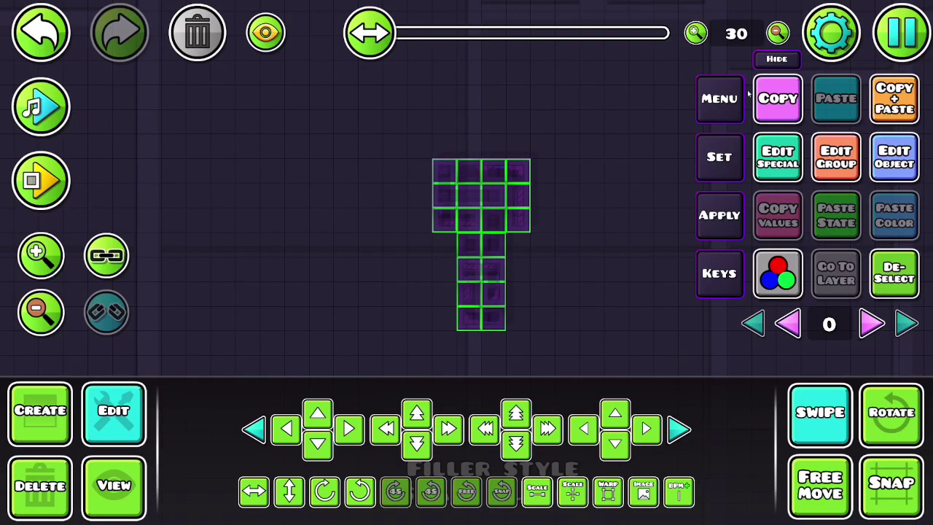
Move the T-shaped outline layout about 7 grid spaces to the right of the generated design
{"action": "key", "text": "d"}
{"action": "key", "text": "d"}
{"action": "key", "text": "d"}
{"action": "key", "text": "d"}
{"action": "key", "text": "d"}
{"action": "key", "text": "d"}
{"action": "left_click", "coordinate": [818, 407]}
{"action": "left_click_drag", "start_coordinate": [561, 243], "coordinate": [418, 221]}
Limit Copy Groups to group 116 in the PT settings and apply the template to the moved layout
{"action": "left_click", "coordinate": [719, 98]}
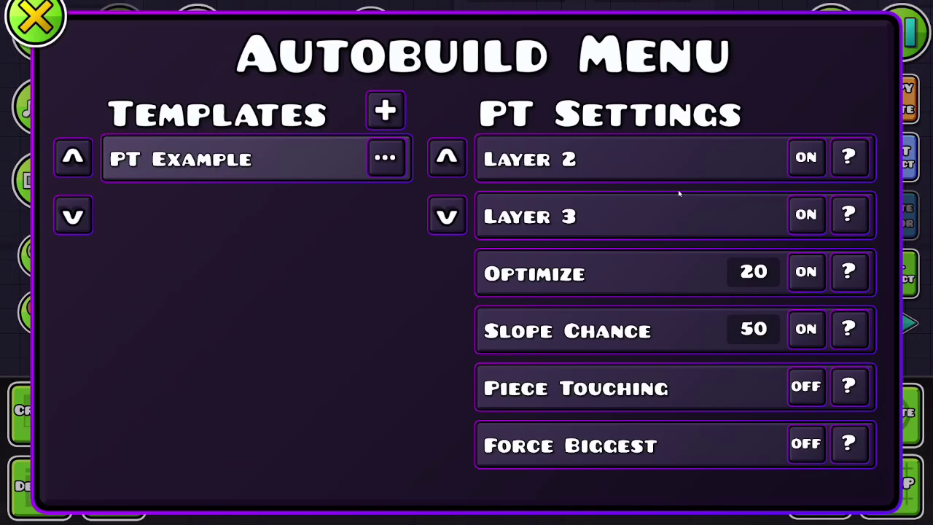
{"action": "left_click", "coordinate": [434, 226]}
{"action": "left_click", "coordinate": [435, 226]}
{"action": "left_click", "coordinate": [435, 226]}
{"action": "left_click", "coordinate": [436, 225]}
{"action": "left_click", "coordinate": [435, 225]}
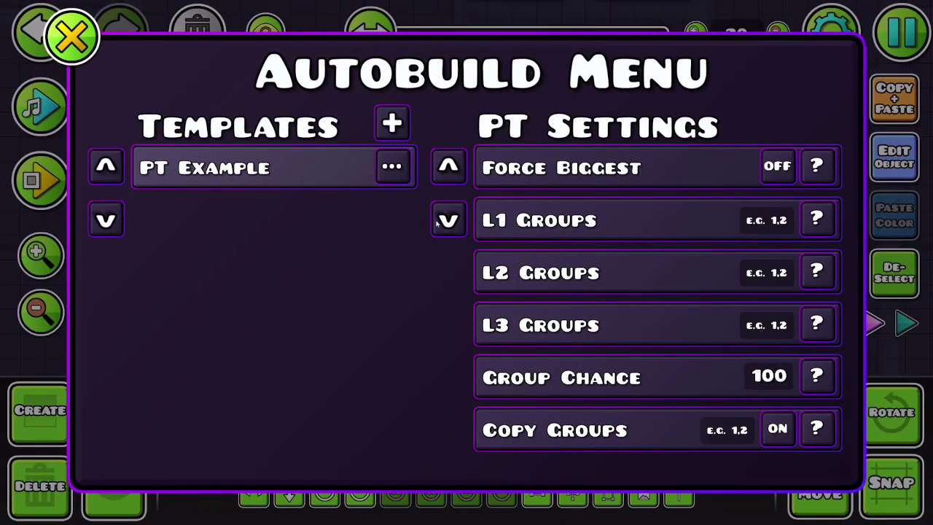
{"action": "left_click", "coordinate": [727, 429]}
{"action": "type", "text": "111"}
{"action": "key", "text": "Escape"}
{"action": "left_click", "coordinate": [820, 413]}
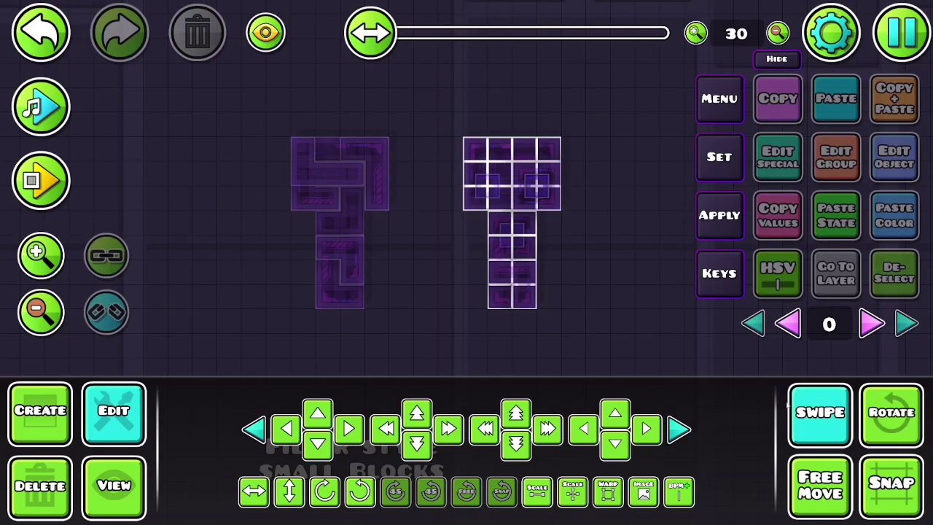
Show all layers, select the second T-shaped design and check which group IDs its objects carry
{"action": "left_click", "coordinate": [756, 324]}
{"action": "left_click_drag", "start_coordinate": [441, 332], "coordinate": [572, 128]}
{"action": "left_click", "coordinate": [837, 156]}
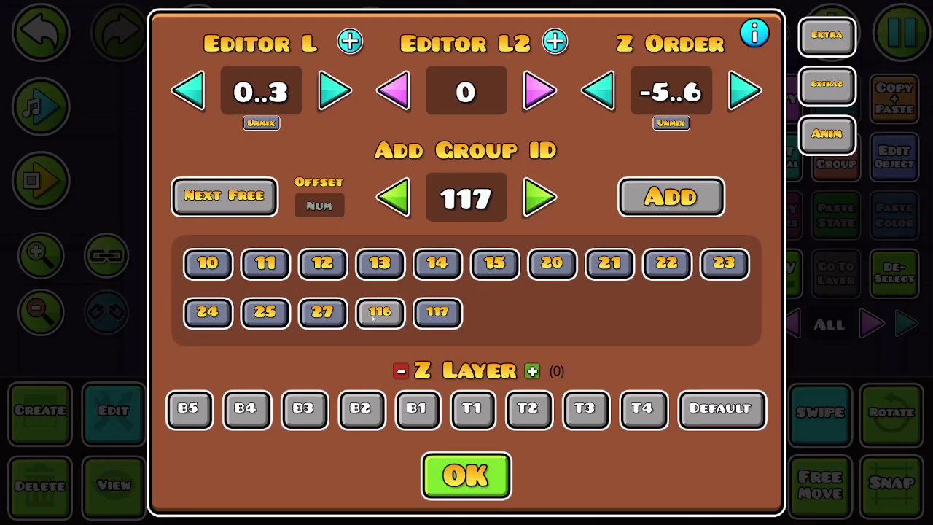
{"action": "left_click", "coordinate": [467, 475]}
Isolate the T-shaped outline layout on layer 0, move it about 7 grid spaces right, and show all layers again
{"action": "left_click", "coordinate": [873, 324]}
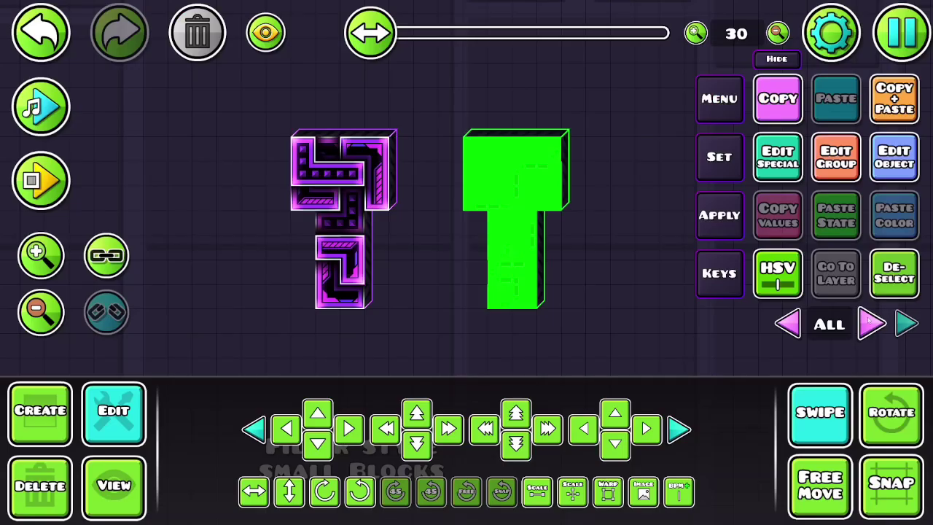
{"action": "left_click", "coordinate": [814, 174]}
{"action": "left_click", "coordinate": [467, 475]}
{"action": "key", "text": "d"}
{"action": "key", "text": "d"}
{"action": "key", "text": "d"}
{"action": "key", "text": "d"}
{"action": "key", "text": "d"}
{"action": "key", "text": "d"}
{"action": "key", "text": "d"}
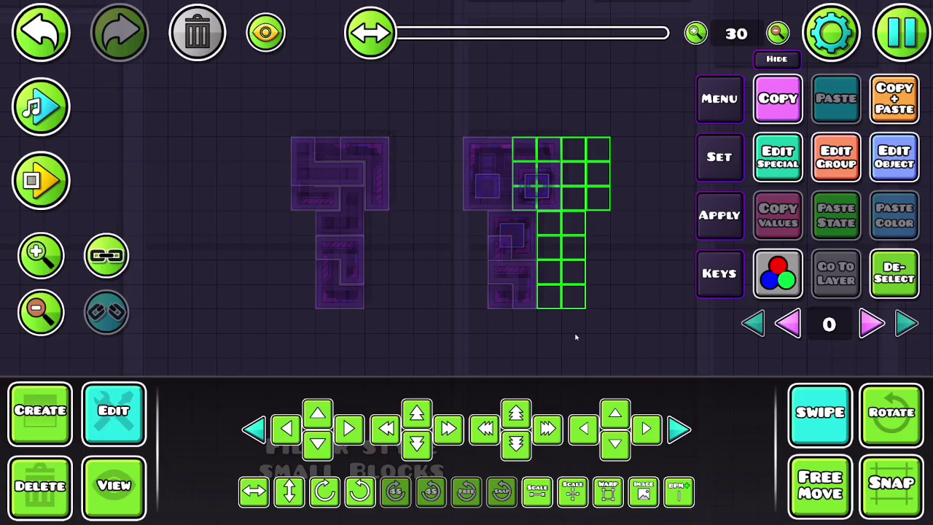
{"action": "left_click", "coordinate": [753, 318]}
{"action": "left_click", "coordinate": [895, 272]}
Select both T-shaped designs and the outline layout and delete them
{"action": "left_click_drag", "start_coordinate": [241, 336], "coordinate": [642, 132]}
{"action": "left_click", "coordinate": [40, 486]}
{"action": "left_click", "coordinate": [246, 412]}
{"action": "left_click", "coordinate": [40, 409]}
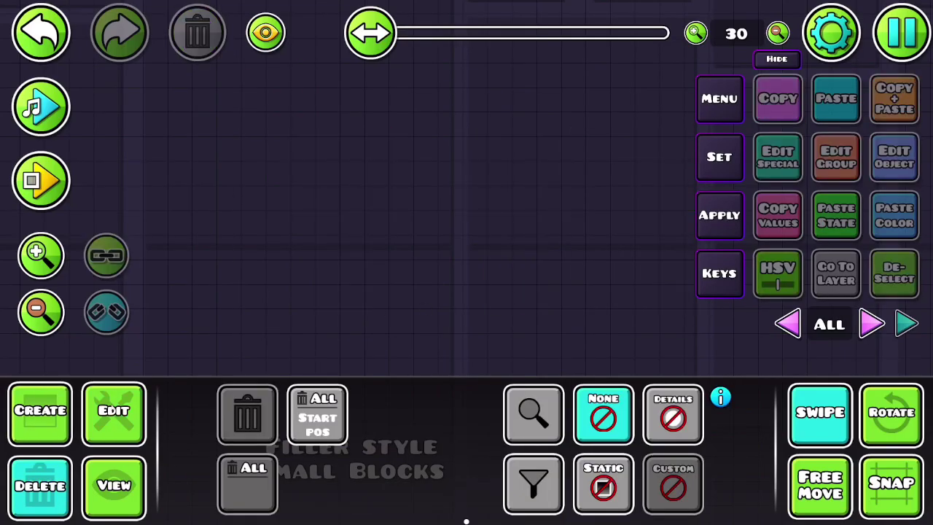
Paint a solid rectangle of outline blocks 4 wide and 5 tall in the cleared area
{"action": "left_click", "coordinate": [738, 98]}
{"action": "key", "text": "Escape"}
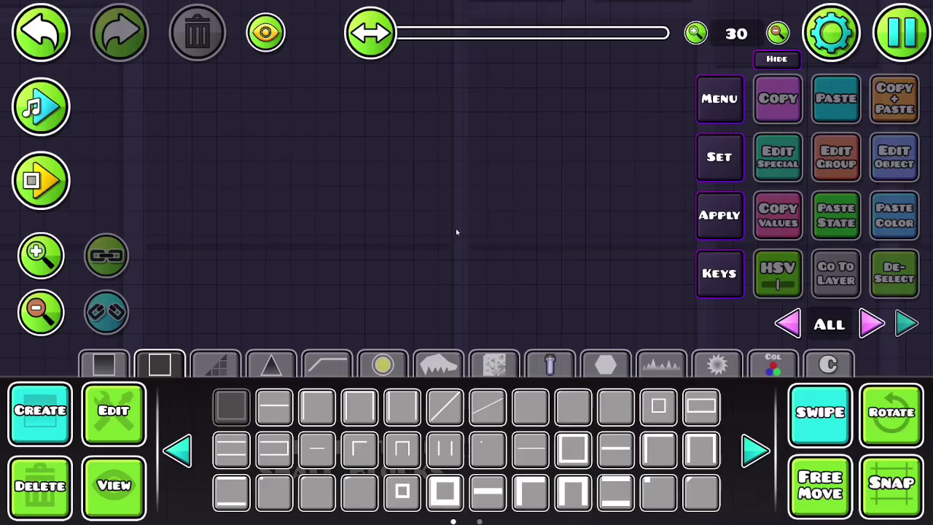
{"action": "mouse_move", "coordinate": [403, 247]}
{"action": "left_mouse_down"}
{"action": "mouse_move", "coordinate": [429, 176]}
{"action": "mouse_move", "coordinate": [426, 152]}
{"action": "mouse_move", "coordinate": [473, 247]}
{"action": "left_mouse_up"}
{"action": "left_click", "coordinate": [113, 411]}
Apply the template to the 4-by-5 outline layout to generate its design, and isolate layer 0
{"action": "left_click_drag", "start_coordinate": [315, 313], "coordinate": [584, 124]}
{"action": "left_click", "coordinate": [720, 214]}
{"action": "left_click", "coordinate": [868, 322]}
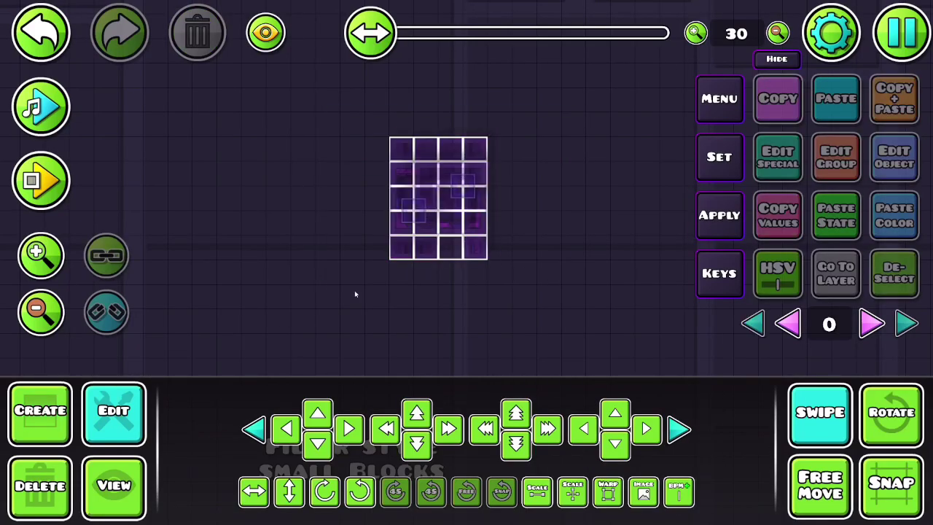
Move the 4-by-5 outline layout 6 grid spaces to the right, show all layers again and deselect it
{"action": "left_click_drag", "start_coordinate": [356, 294], "coordinate": [532, 120]}
{"action": "key", "text": "d"}
{"action": "key", "text": "d"}
{"action": "key", "text": "d"}
{"action": "key", "text": "d"}
{"action": "key", "text": "d"}
{"action": "left_click", "coordinate": [348, 429]}
{"action": "left_click", "coordinate": [787, 323]}
{"action": "left_click", "coordinate": [894, 272]}
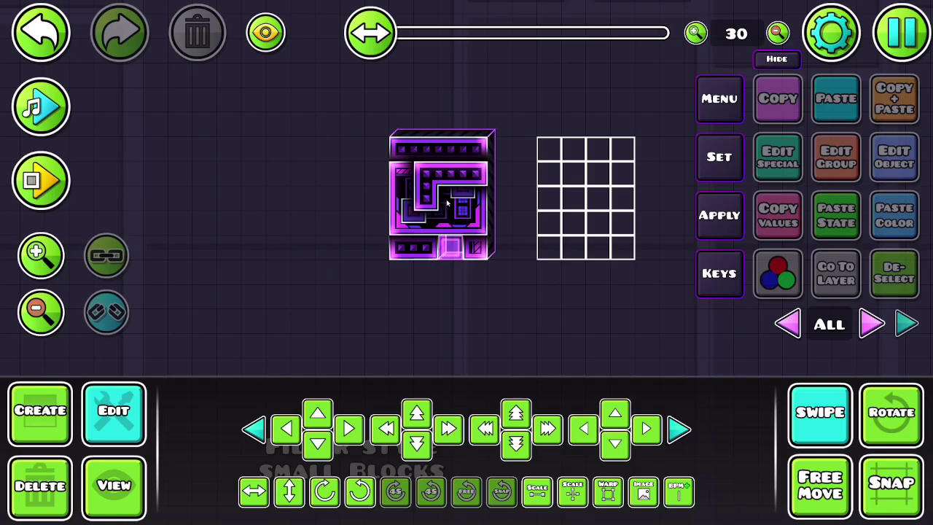
Turn off the Layer 3 setting and apply the template to the empty 4-by-5 outline layout
{"action": "left_click", "coordinate": [720, 99]}
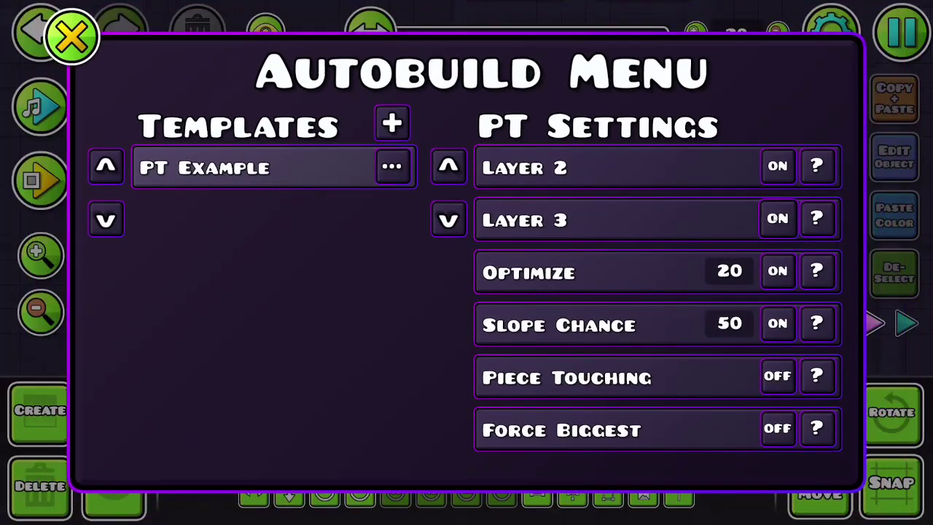
{"action": "left_click", "coordinate": [777, 219]}
{"action": "key", "text": "Escape"}
{"action": "left_click_drag", "start_coordinate": [531, 269], "coordinate": [635, 137]}
{"action": "left_click", "coordinate": [719, 217]}
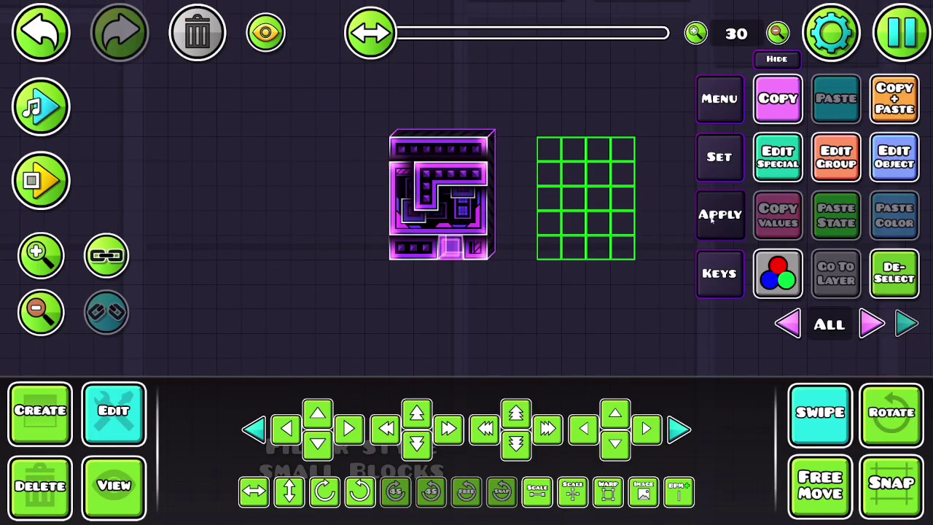
Isolate layer 0, move the 4-by-5 outline layout 7 grid spaces to the right, and show all layers again
{"action": "left_click", "coordinate": [870, 322]}
{"action": "left_click_drag", "start_coordinate": [532, 294], "coordinate": [695, 102]}
{"action": "key", "text": "d"}
{"action": "key", "text": "d"}
{"action": "key", "text": "d"}
{"action": "key", "text": "d"}
{"action": "key", "text": "d"}
{"action": "key", "text": "d"}
{"action": "key", "text": "d"}
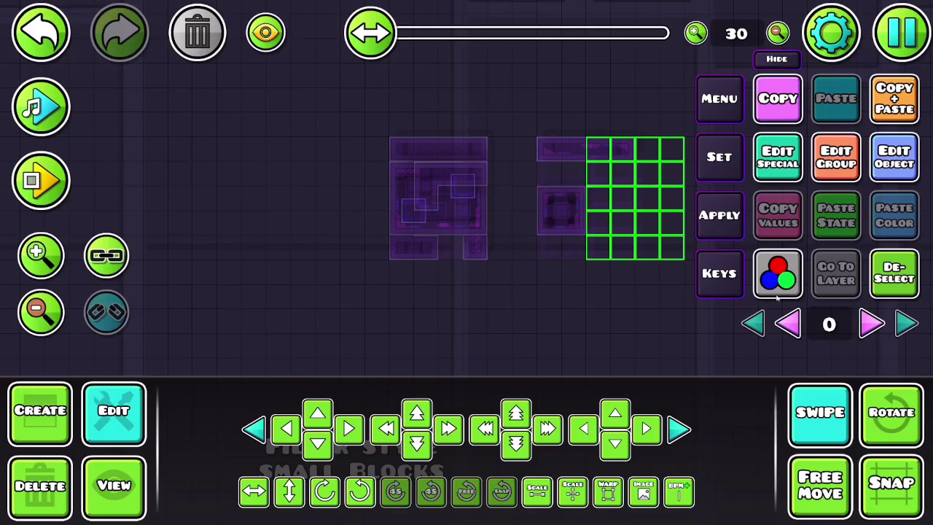
{"action": "left_click", "coordinate": [788, 323]}
{"action": "key", "text": "t"}
{"action": "left_click_drag", "start_coordinate": [624, 320], "coordinate": [485, 314]}
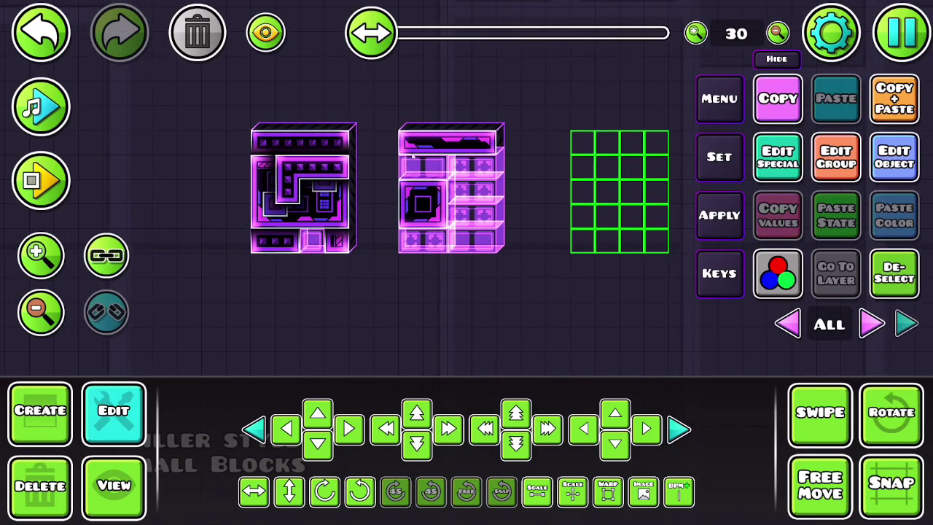
{"action": "left_click_drag", "start_coordinate": [483, 273], "coordinate": [434, 285]}
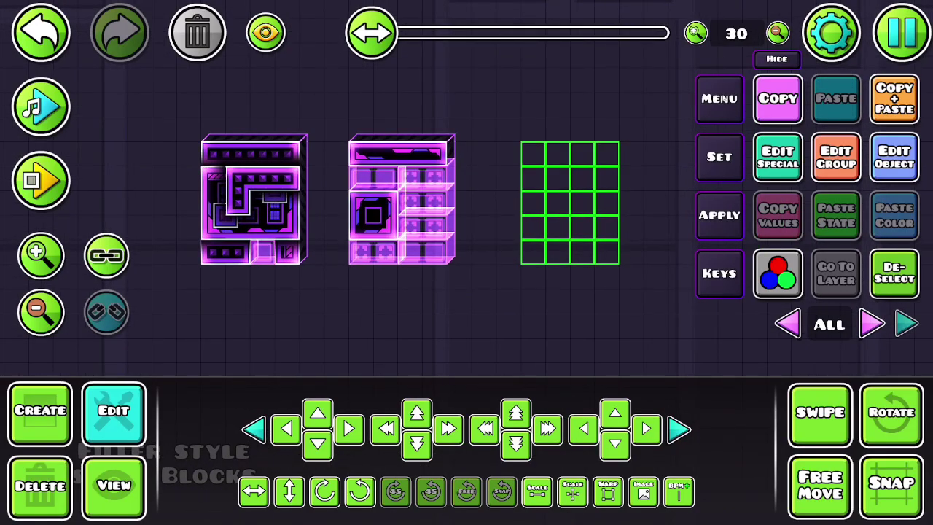
Turn the Layer 2 setting on and apply the template to the moved outline layout
{"action": "left_click", "coordinate": [719, 99]}
{"action": "left_click", "coordinate": [777, 167]}
{"action": "key", "text": "Escape"}
{"action": "left_click", "coordinate": [723, 217]}
{"action": "left_click", "coordinate": [832, 389]}
Isolate layer 0 and move the outline layout 6 grid spaces to the right of the third design
{"action": "left_click", "coordinate": [872, 325]}
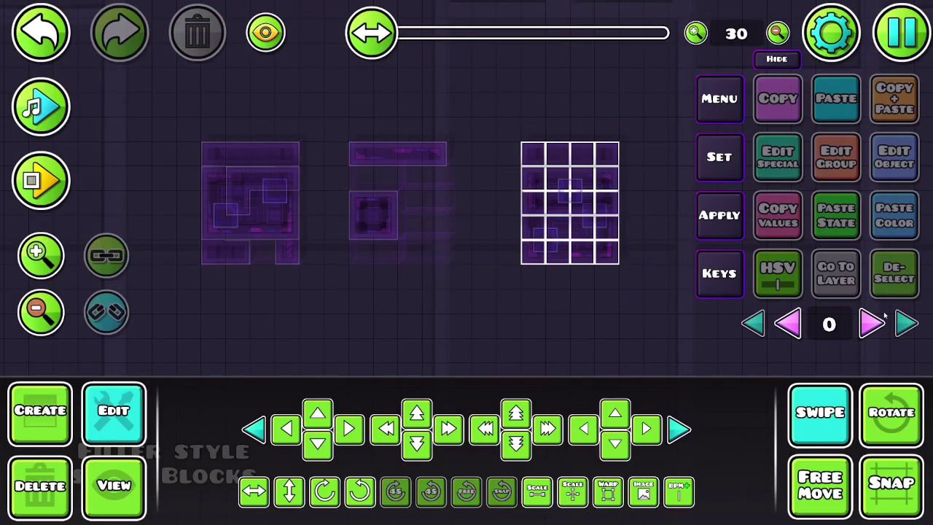
{"action": "left_click_drag", "start_coordinate": [666, 165], "coordinate": [672, 162]}
{"action": "key", "text": "d"}
{"action": "key", "text": "d"}
{"action": "key", "text": "d"}
{"action": "key", "text": "d"}
{"action": "key", "text": "d"}
{"action": "key", "text": "d"}
Generate a fourth design by applying the template to the outline layout with the same settings, and show all layers
{"action": "left_click", "coordinate": [722, 227]}
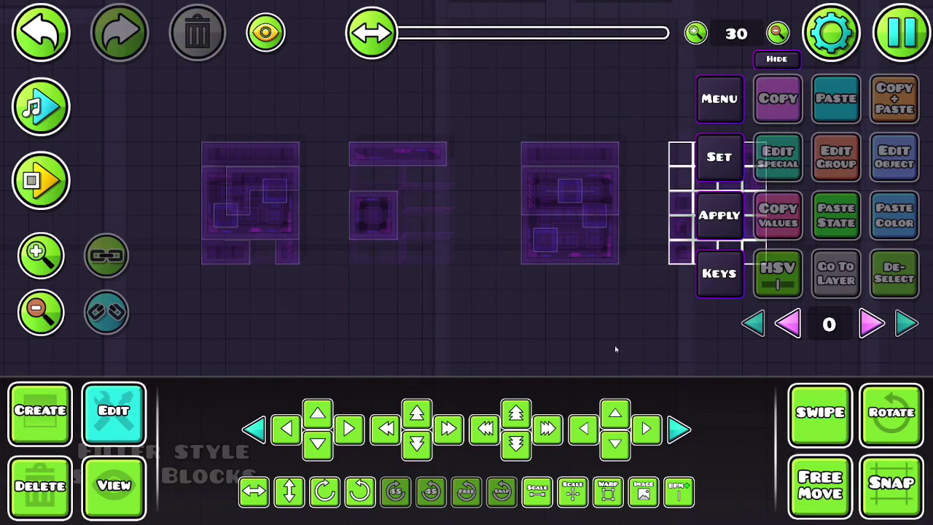
{"action": "left_click_drag", "start_coordinate": [875, 355], "coordinate": [766, 346]}
{"action": "left_click", "coordinate": [754, 324]}
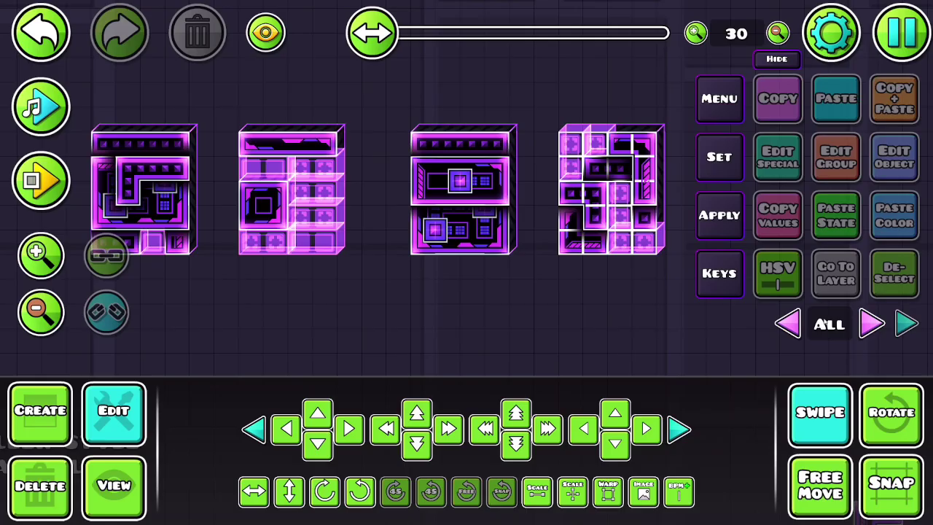
Isolate layer 0 and move the outline layout 8 grid spaces up from the fourth design
{"action": "left_click", "coordinate": [872, 324]}
{"action": "left_click_drag", "start_coordinate": [532, 288], "coordinate": [667, 120]}
{"action": "key", "text": "w"}
{"action": "key", "text": "w"}
{"action": "key", "text": "w"}
{"action": "key", "text": "w"}
{"action": "key", "text": "w"}
{"action": "key", "text": "w"}
{"action": "key", "text": "w"}
{"action": "key", "text": "w"}
{"action": "left_click_drag", "start_coordinate": [502, 218], "coordinate": [515, 323]}
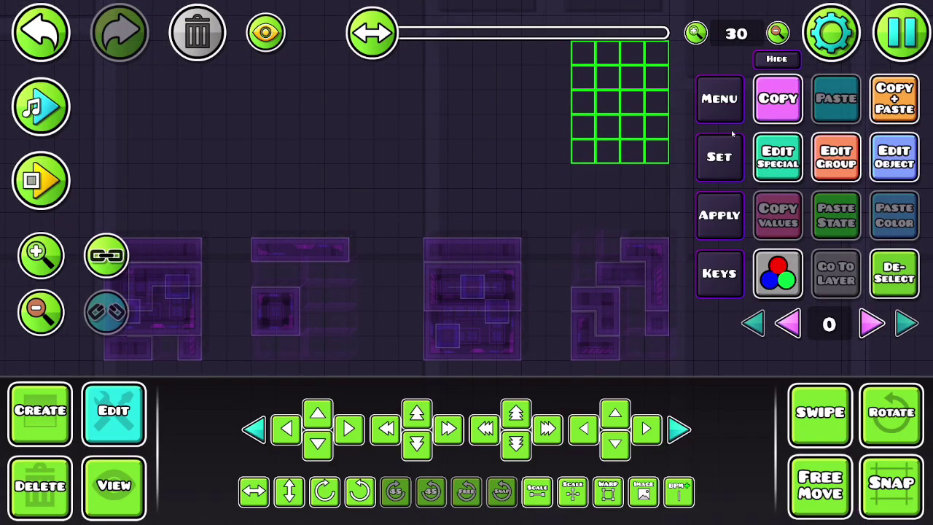
Turn on Layer 3 and Force Biggest in the template settings and apply the template to the raised outline layout
{"action": "left_click", "coordinate": [723, 110]}
{"action": "left_click", "coordinate": [448, 220]}
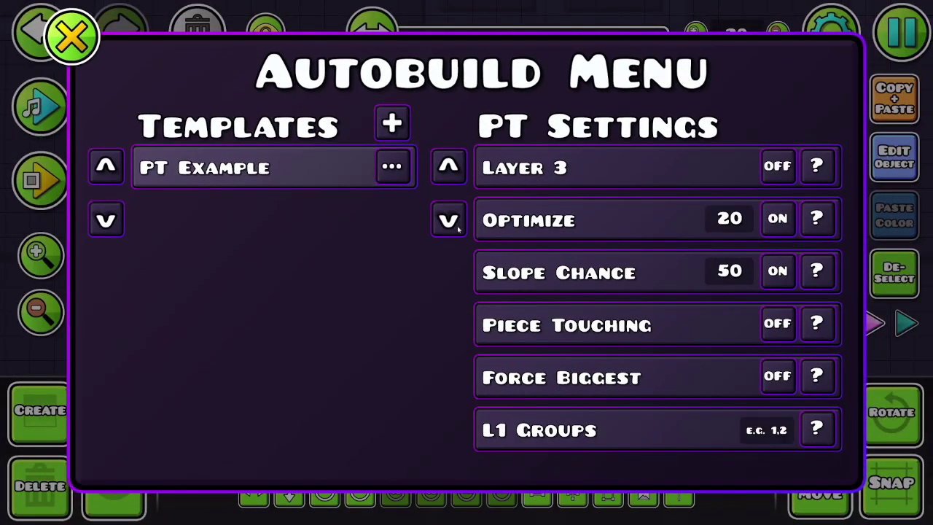
{"action": "left_click", "coordinate": [449, 168]}
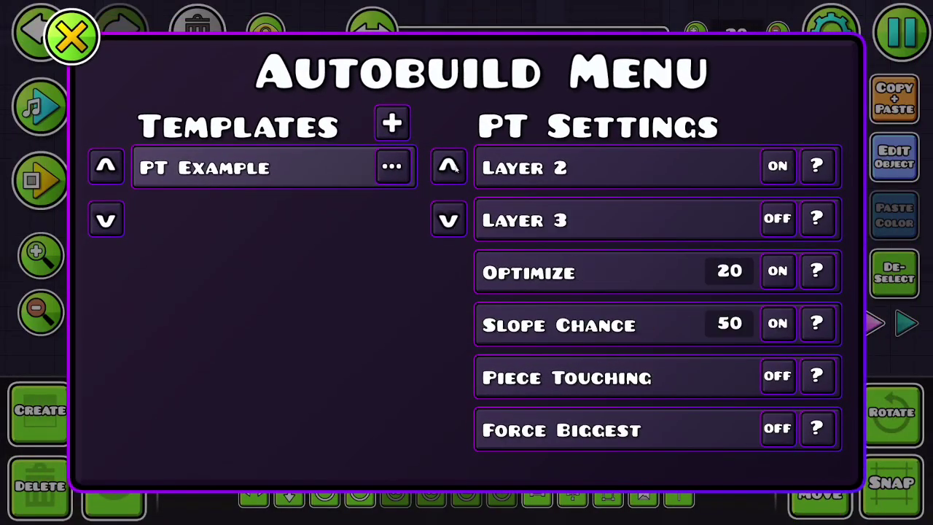
{"action": "left_click", "coordinate": [448, 220]}
{"action": "left_click", "coordinate": [448, 220]}
{"action": "left_click", "coordinate": [777, 324]}
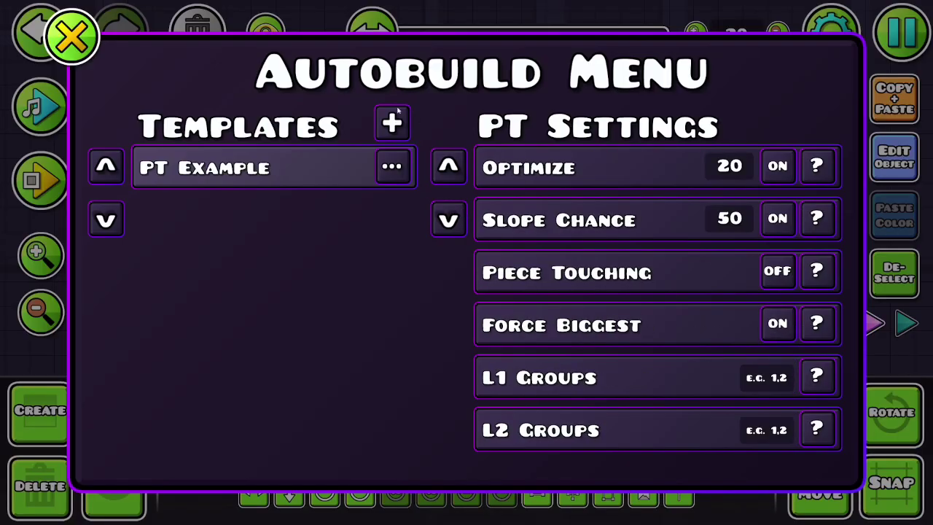
{"action": "key", "text": "Escape"}
{"action": "left_click", "coordinate": [894, 273]}
{"action": "left_click", "coordinate": [802, 397]}
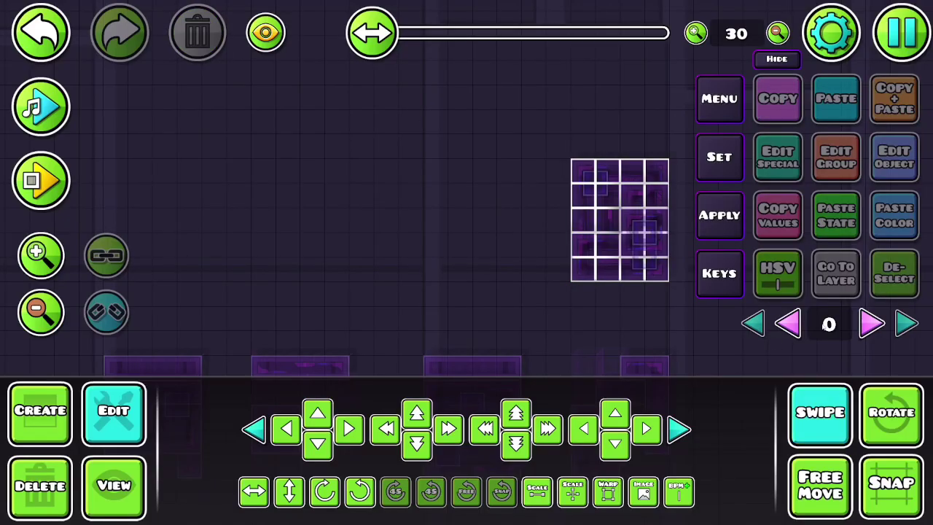
Move the outline layout 7 grid spaces left of the Force Biggest design and show all layers
{"action": "left_click_drag", "start_coordinate": [569, 304], "coordinate": [685, 153]}
{"action": "key", "text": "a"}
{"action": "key", "text": "a"}
{"action": "key", "text": "a"}
{"action": "key", "text": "a"}
{"action": "key", "text": "a"}
{"action": "key", "text": "a"}
{"action": "key", "text": "a"}
{"action": "left_click", "coordinate": [788, 323]}
{"action": "left_click", "coordinate": [802, 397]}
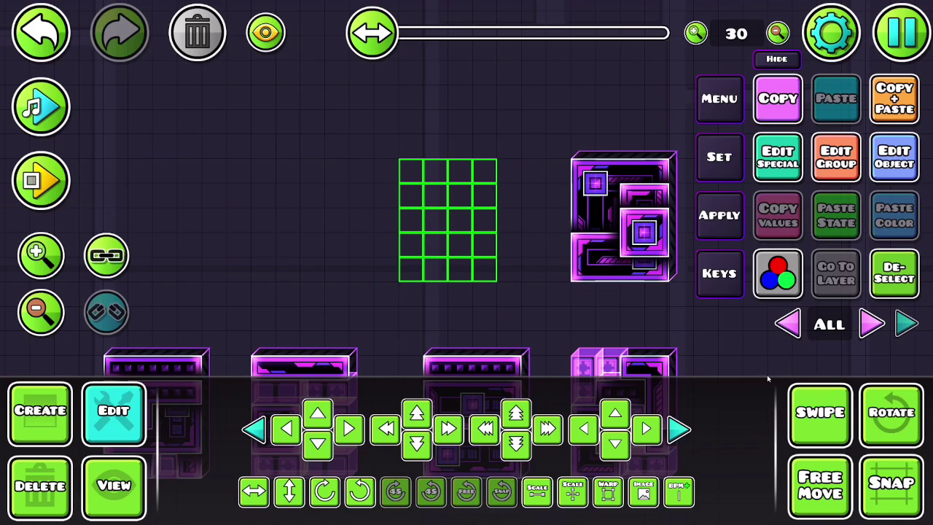
Check layers 0 and 1 of the Force Biggest design, and shift the outline layout 2 more grid spaces to the left
{"action": "left_click", "coordinate": [872, 320]}
{"action": "left_click", "coordinate": [872, 321]}
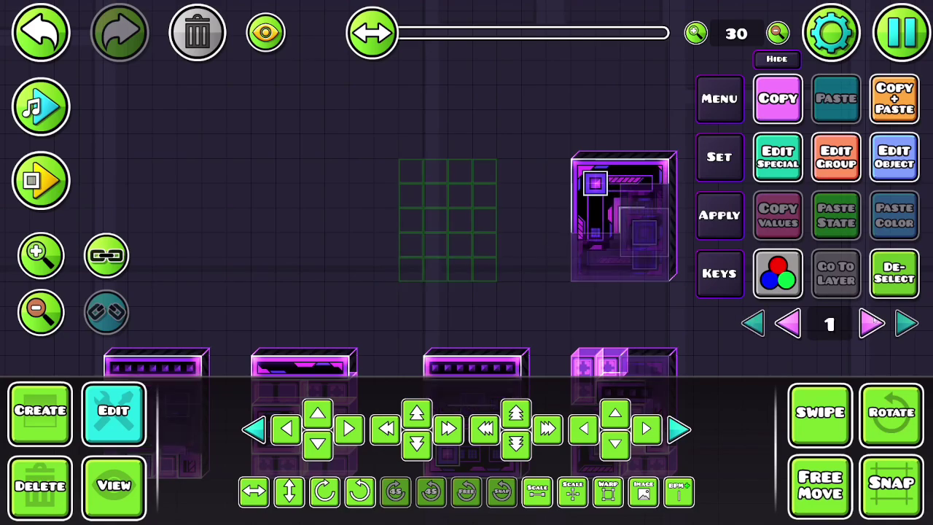
{"action": "left_click", "coordinate": [755, 323]}
{"action": "left_click_drag", "start_coordinate": [518, 305], "coordinate": [680, 285]}
{"action": "key", "text": "a"}
{"action": "key", "text": "a"}
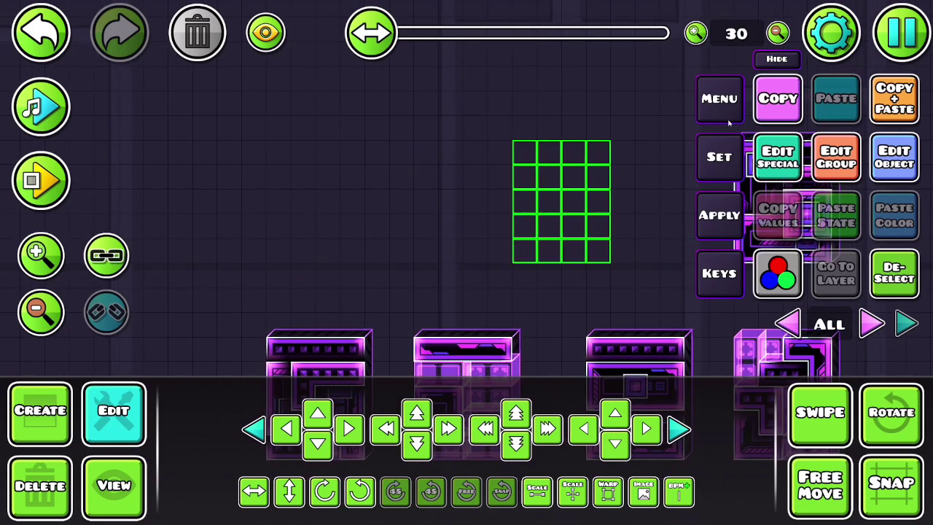
Turn off Optimize in the template settings and apply the template to the outline layout
{"action": "left_click", "coordinate": [721, 102]}
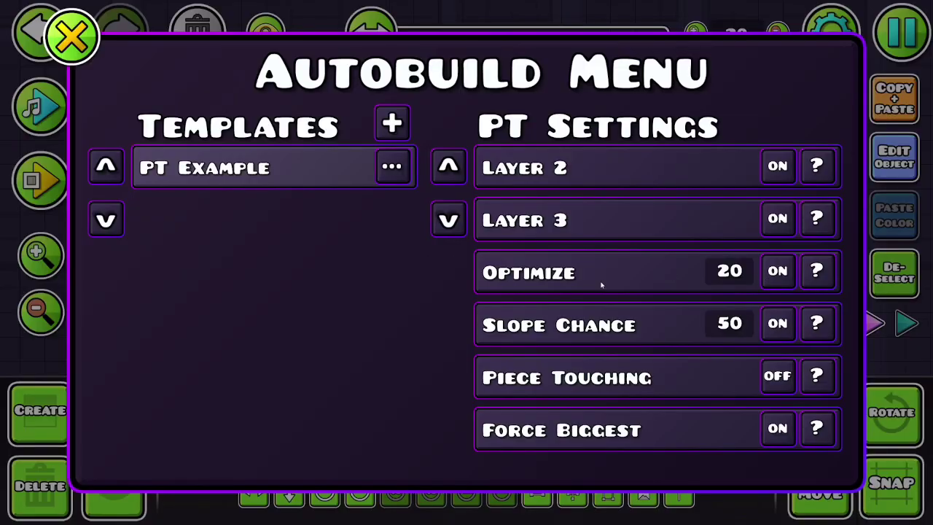
{"action": "left_click", "coordinate": [779, 270]}
{"action": "key", "text": "Escape"}
{"action": "left_click", "coordinate": [834, 426]}
{"action": "left_click", "coordinate": [720, 216]}
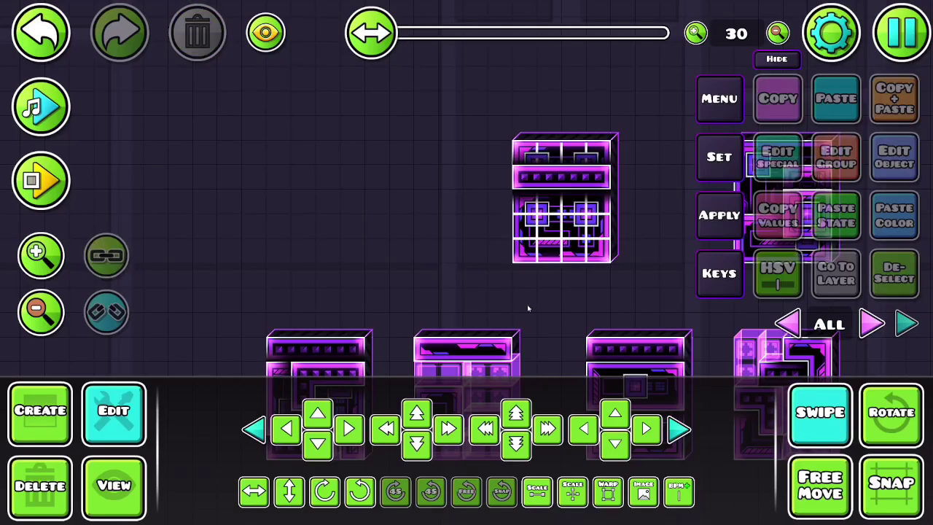
Isolate layer 0 and move the outline layout 9 grid spaces left of the unoptimized design
{"action": "left_click", "coordinate": [867, 328]}
{"action": "left_click_drag", "start_coordinate": [493, 293], "coordinate": [619, 136]}
{"action": "key", "text": "a"}
{"action": "key", "text": "a"}
{"action": "key", "text": "a"}
{"action": "key", "text": "a"}
{"action": "key", "text": "a"}
{"action": "key", "text": "a"}
{"action": "key", "text": "a"}
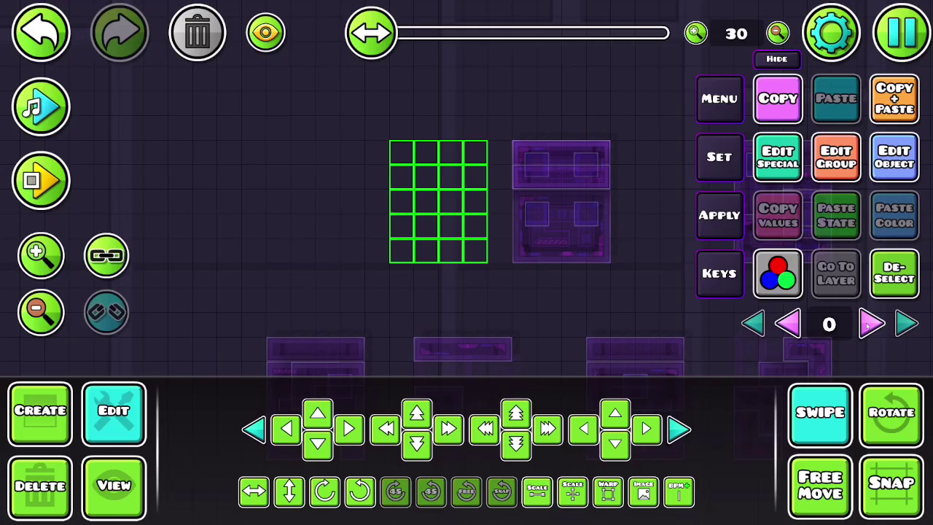
Examine layers 1 and 2 of the unoptimized design, select a piece on layer 2, show all layers and deselect everything
{"action": "left_click", "coordinate": [864, 325]}
{"action": "left_click", "coordinate": [871, 324]}
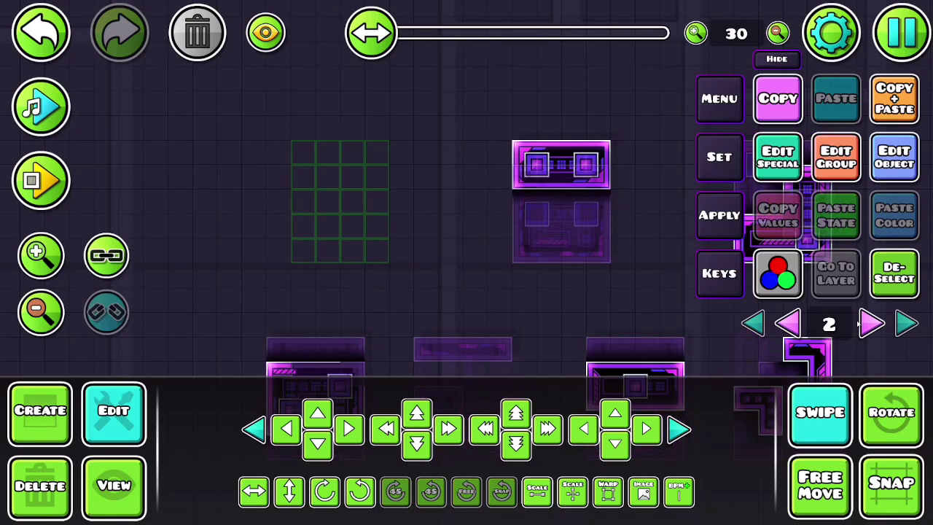
{"action": "left_click", "coordinate": [510, 190]}
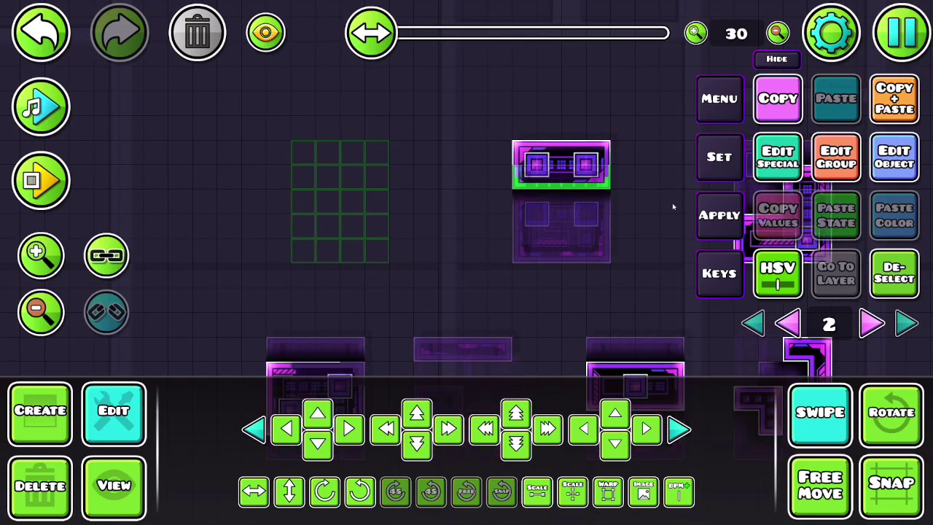
{"action": "left_click", "coordinate": [748, 321]}
{"action": "key", "text": "t"}
{"action": "left_click_drag", "start_coordinate": [529, 273], "coordinate": [688, 278]}
{"action": "left_click", "coordinate": [892, 267]}
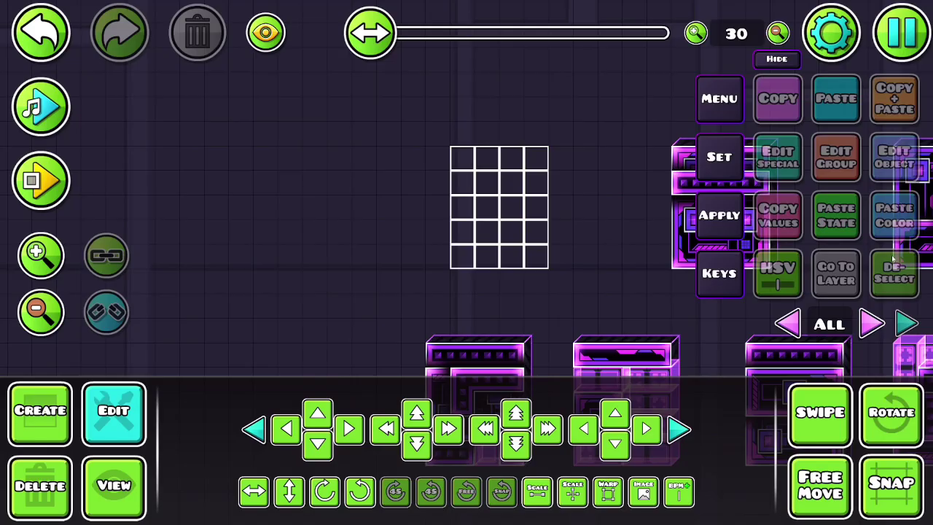
Turn Optimize back on, apply the template to the outline layout, and isolate layer 1 with everything deselected
{"action": "key", "text": "t"}
{"action": "left_click", "coordinate": [474, 269]}
{"action": "left_click", "coordinate": [720, 98]}
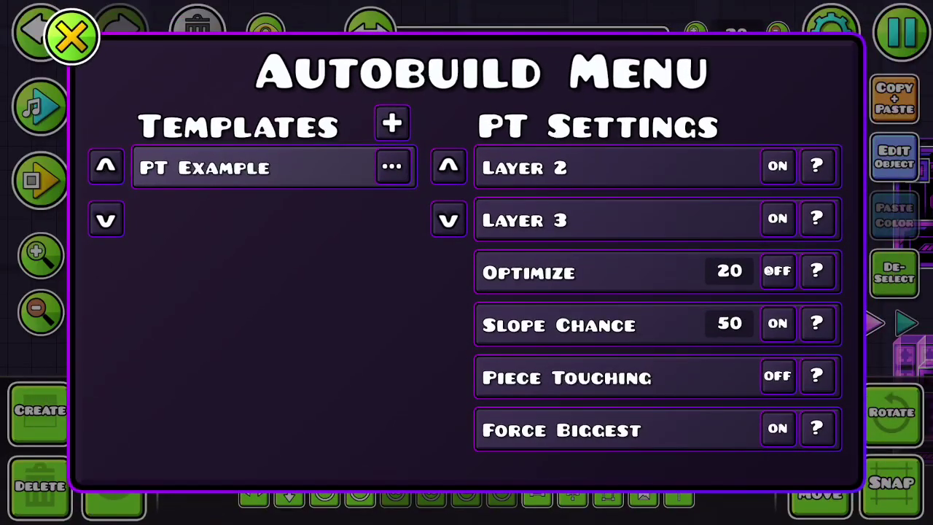
{"action": "left_click", "coordinate": [778, 271]}
{"action": "key", "text": "Escape"}
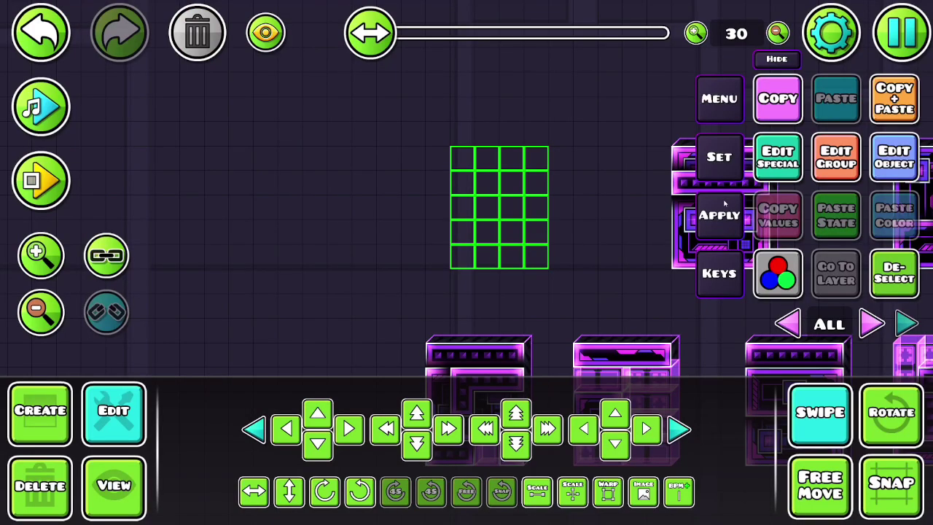
{"action": "left_click", "coordinate": [722, 212]}
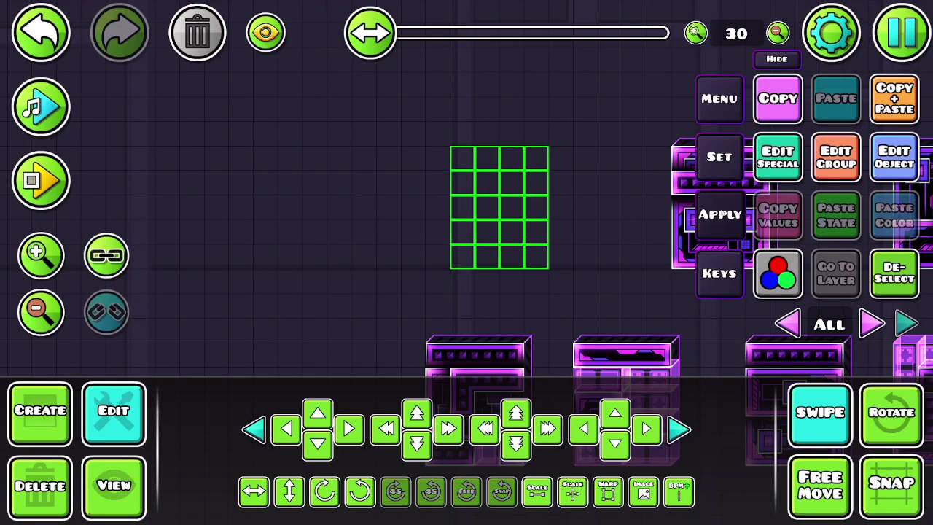
{"action": "left_click", "coordinate": [871, 324]}
{"action": "left_click_drag", "start_coordinate": [451, 264], "coordinate": [492, 233]}
{"action": "left_click", "coordinate": [897, 274]}
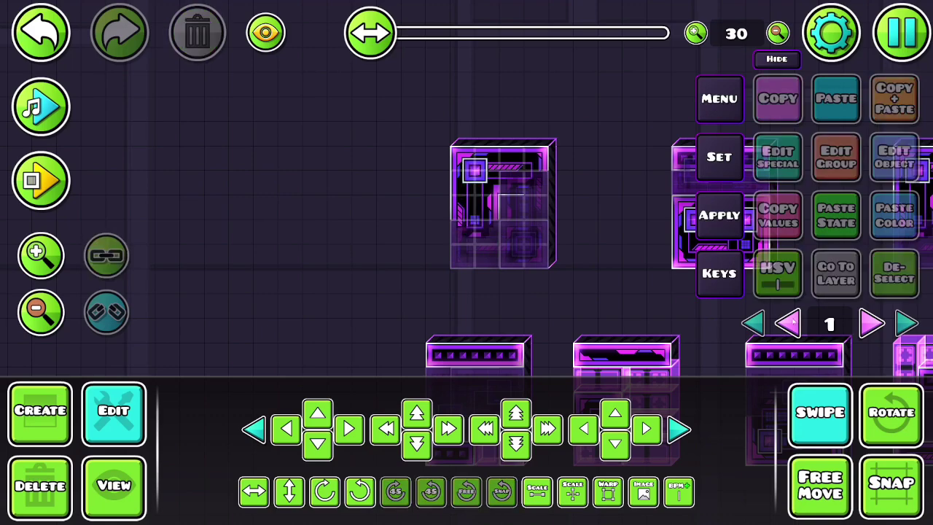
Move the outline layout on layer 0 6 grid spaces to the left, show all layers and deselect it
{"action": "left_click", "coordinate": [793, 321]}
{"action": "key", "text": "ctrl+a"}
{"action": "key", "text": "a"}
{"action": "key", "text": "a"}
{"action": "key", "text": "a"}
{"action": "key", "text": "a"}
{"action": "key", "text": "a"}
{"action": "key", "text": "a"}
{"action": "left_click", "coordinate": [821, 412]}
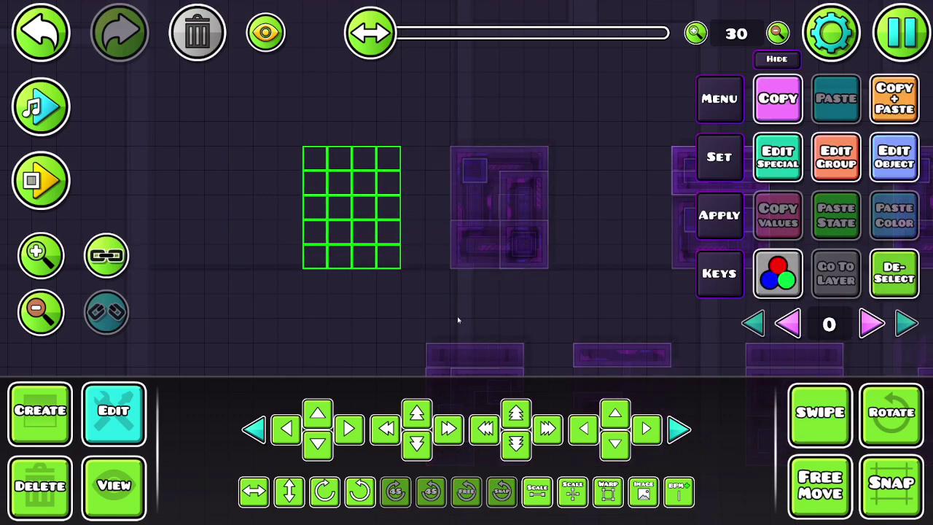
{"action": "left_click_drag", "start_coordinate": [487, 321], "coordinate": [602, 302]}
{"action": "key", "text": "Left"}
{"action": "left_click", "coordinate": [892, 280]}
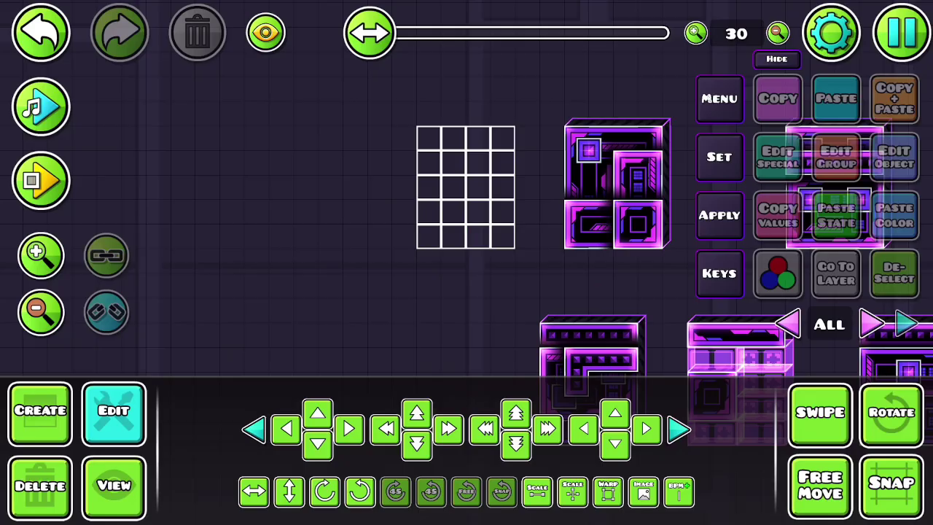
Turn on Piece Touching and turn off Force Biggest in the template settings
{"action": "left_click", "coordinate": [719, 98]}
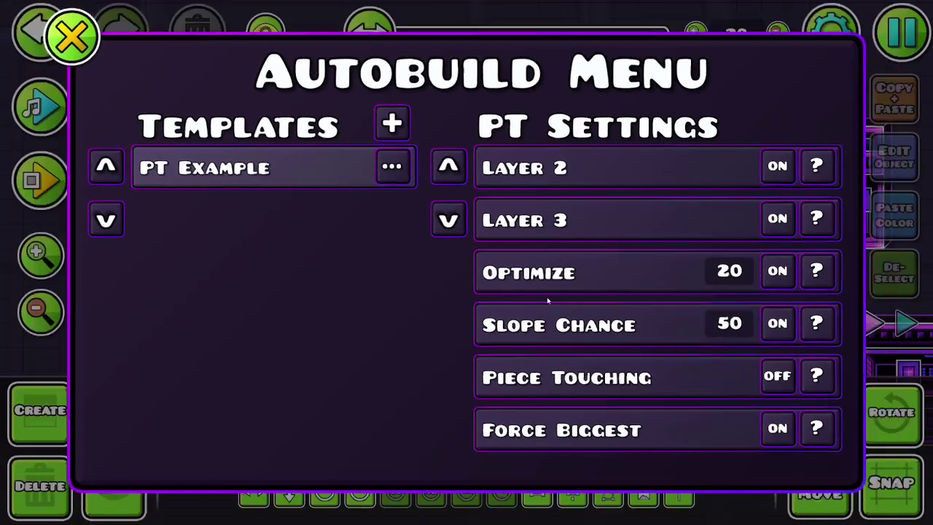
{"action": "left_click", "coordinate": [450, 223]}
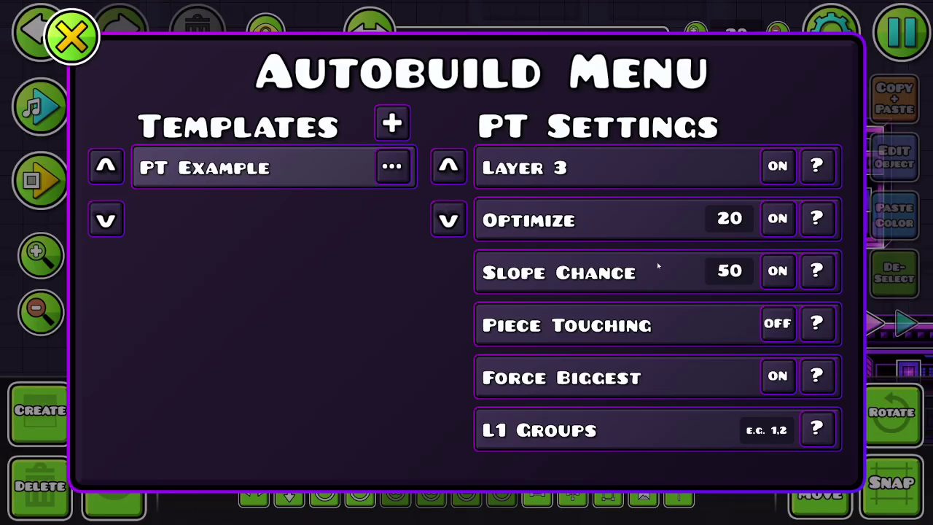
{"action": "left_click", "coordinate": [449, 221]}
{"action": "left_click", "coordinate": [450, 221]}
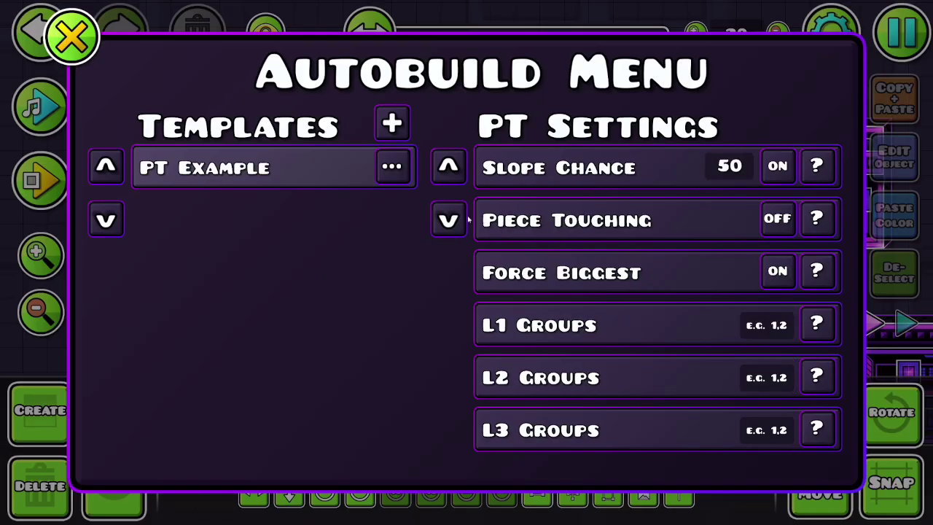
{"action": "left_click", "coordinate": [777, 220]}
{"action": "left_click", "coordinate": [775, 270]}
{"action": "key", "text": "Escape"}
Select the whole 4-by-5 outline layout and apply the template with Piece Touching enabled
{"action": "left_click", "coordinate": [819, 413]}
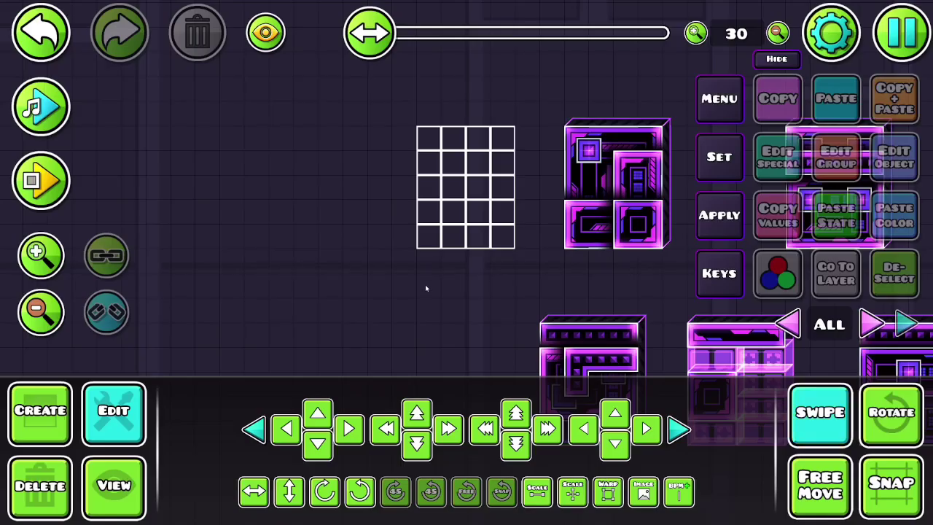
{"action": "left_click_drag", "start_coordinate": [400, 257], "coordinate": [516, 102]}
{"action": "left_click", "coordinate": [709, 222]}
Step through editor layers 0 to 3 to examine how the Piece Touching design's pieces are layered
{"action": "left_click", "coordinate": [869, 326]}
{"action": "left_click", "coordinate": [869, 325]}
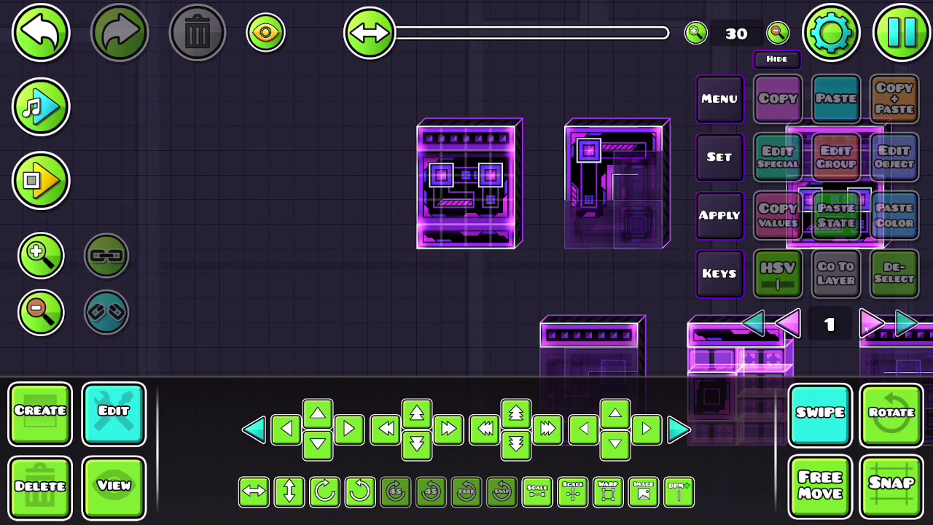
{"action": "left_click", "coordinate": [871, 325]}
{"action": "left_click", "coordinate": [871, 325]}
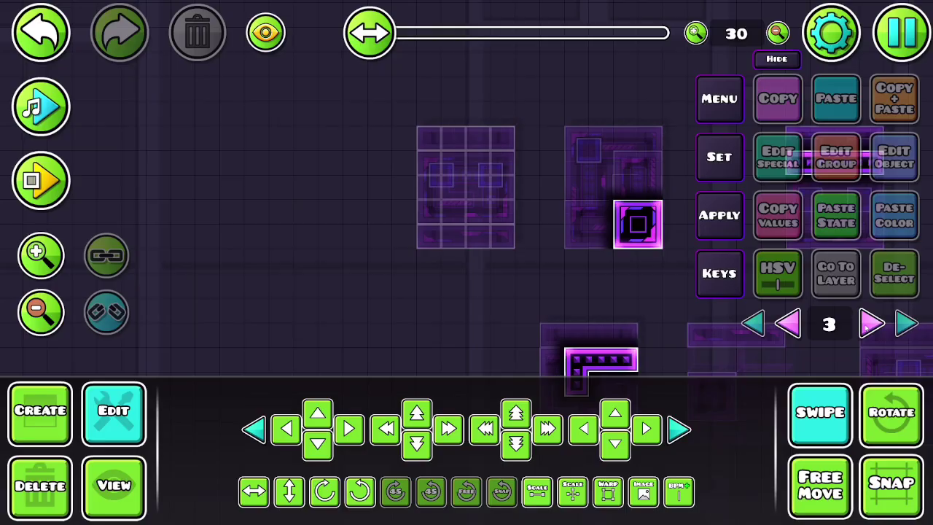
{"action": "left_click", "coordinate": [788, 325]}
{"action": "left_click", "coordinate": [789, 324]}
{"action": "left_click", "coordinate": [869, 323]}
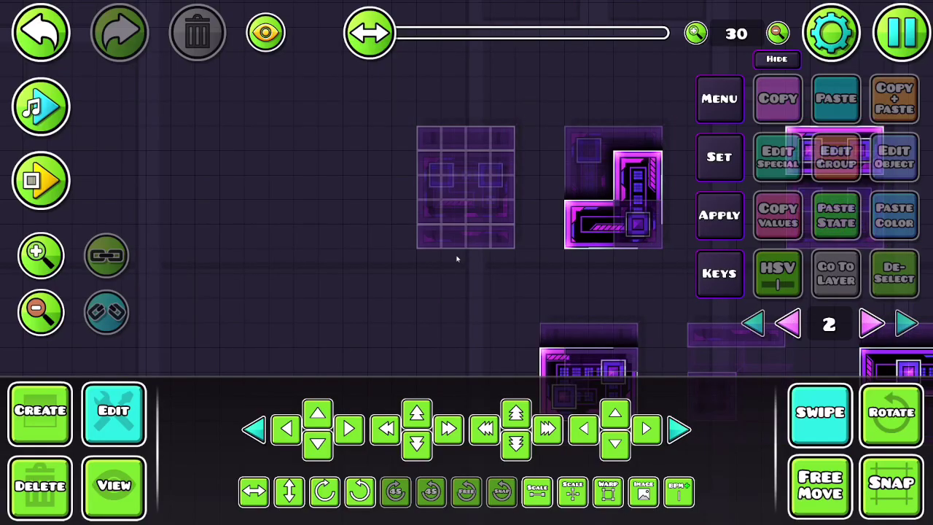
Select the 4-by-5 outline layout on layer 0 and move it 5 grid spaces to the left
{"action": "left_click_drag", "start_coordinate": [406, 254], "coordinate": [467, 184]}
{"action": "left_click", "coordinate": [789, 323]}
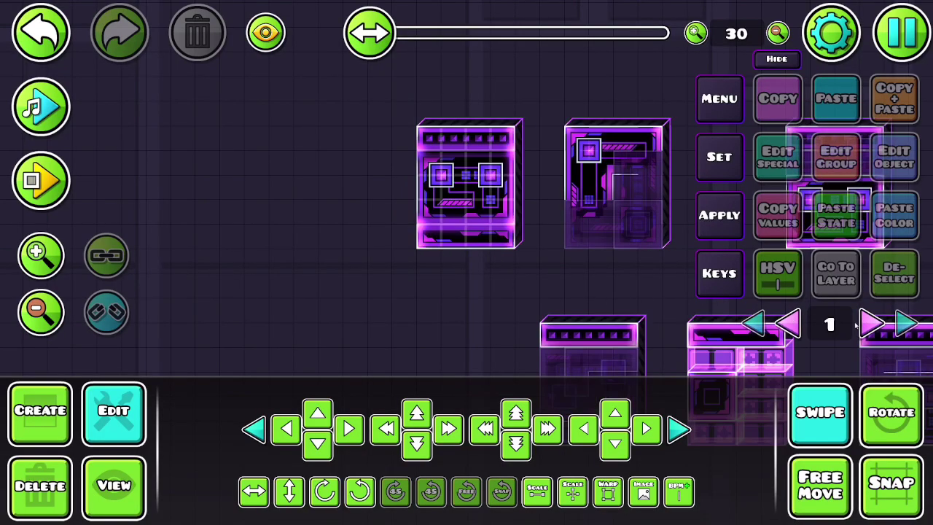
{"action": "left_click", "coordinate": [787, 325]}
{"action": "left_click", "coordinate": [787, 325]}
{"action": "left_click", "coordinate": [875, 326]}
{"action": "left_click_drag", "start_coordinate": [415, 270], "coordinate": [521, 120]}
{"action": "key", "text": "a"}
{"action": "key", "text": "a"}
{"action": "key", "text": "a"}
{"action": "key", "text": "a"}
{"action": "key", "text": "a"}
Move the selected outline layout 6 grid spaces down and 3 grid spaces to the right
{"action": "left_click", "coordinate": [820, 414]}
{"action": "left_click_drag", "start_coordinate": [451, 312], "coordinate": [645, 247]}
{"action": "key", "text": "s"}
{"action": "key", "text": "s"}
{"action": "key", "text": "s"}
{"action": "key", "text": "s"}
{"action": "left_click_drag", "start_coordinate": [627, 350], "coordinate": [513, 321]}
{"action": "key", "text": "d"}
{"action": "key", "text": "s"}
{"action": "key", "text": "d"}
{"action": "key", "text": "s"}
{"action": "key", "text": "d"}
Turn off Piece Touching in the PT Example template settings
{"action": "left_click", "coordinate": [719, 99]}
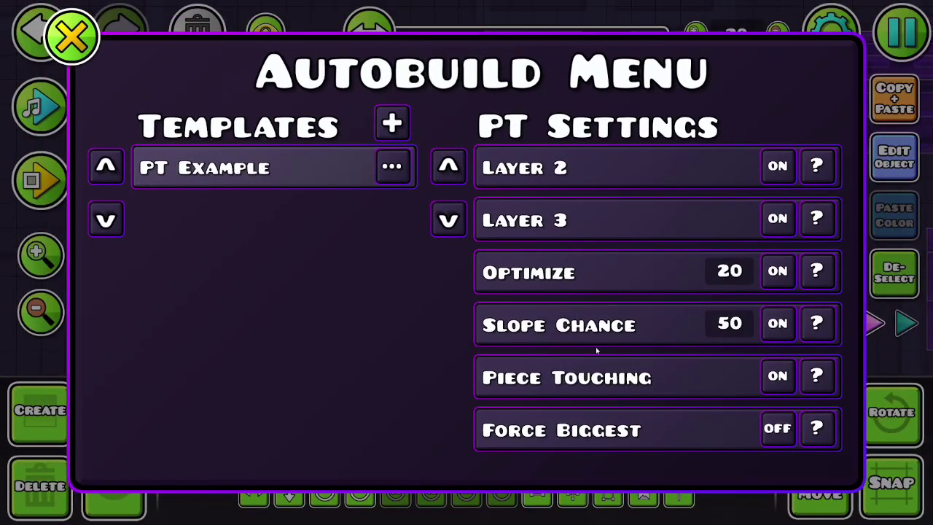
{"action": "left_click", "coordinate": [449, 220]}
{"action": "left_click", "coordinate": [449, 220]}
{"action": "left_click", "coordinate": [448, 220]}
{"action": "left_click", "coordinate": [448, 220]}
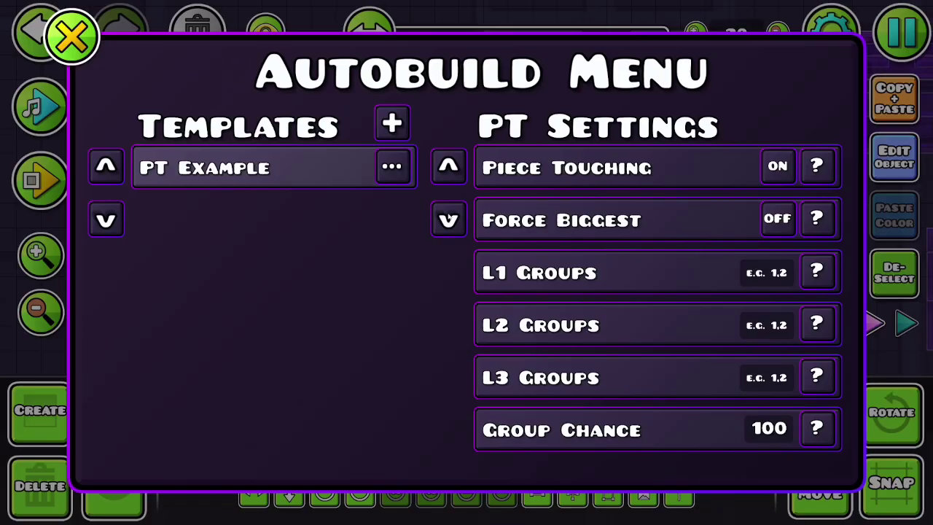
{"action": "left_click", "coordinate": [760, 276]}
{"action": "left_click", "coordinate": [448, 166]}
{"action": "left_click", "coordinate": [779, 218]}
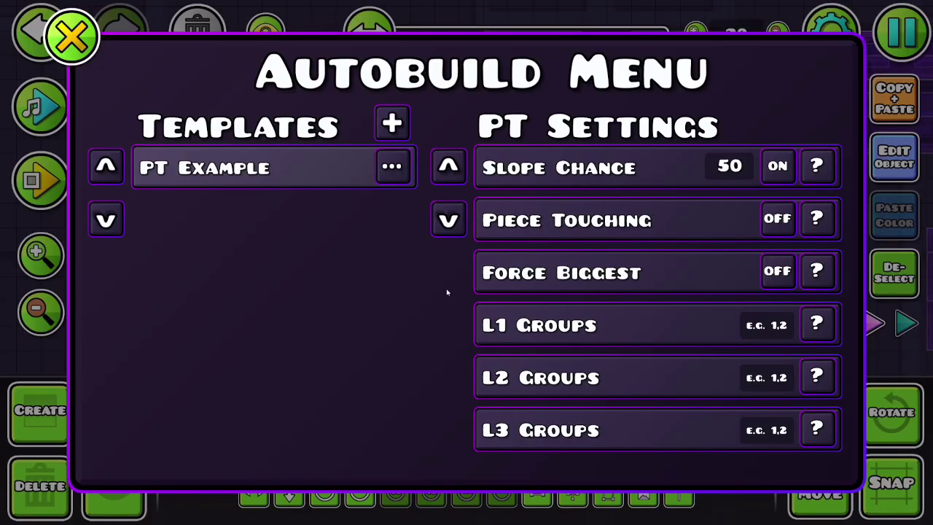
Set L1 Groups to 5,6 and L2 Groups to 7,8 in the template settings
{"action": "left_click", "coordinate": [450, 220]}
{"action": "left_click", "coordinate": [766, 279]}
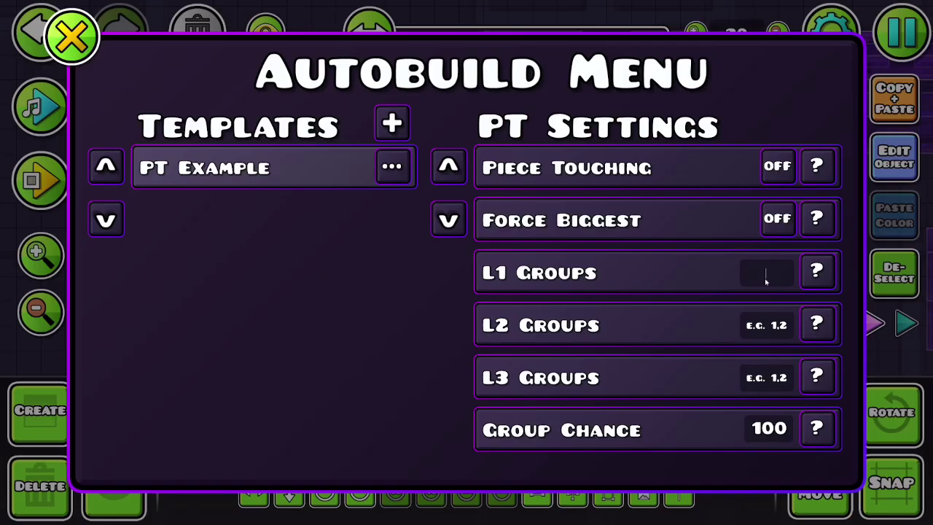
{"action": "type", "text": "5,6"}
{"action": "left_click", "coordinate": [766, 325]}
{"action": "type", "text": "7,8"}
{"action": "key", "text": "Escape"}
Move the selected outline layout 2 grid spaces to the left and apply the template to it
{"action": "left_click_drag", "start_coordinate": [647, 292], "coordinate": [710, 296]}
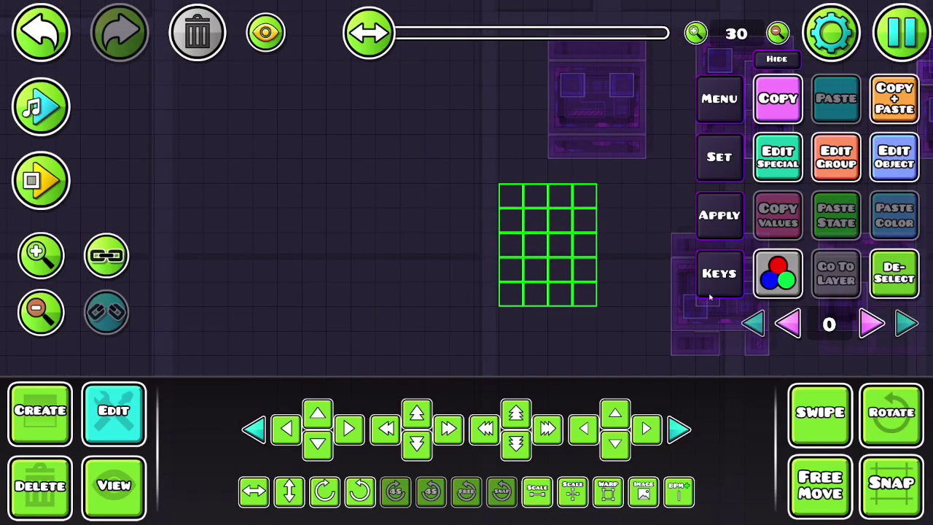
{"action": "key", "text": "a"}
{"action": "key", "text": "a"}
{"action": "left_click_drag", "start_coordinate": [586, 266], "coordinate": [708, 233]}
{"action": "left_click", "coordinate": [709, 230]}
Check the group IDs of two layer 1 pieces in the newly generated design
{"action": "left_click", "coordinate": [820, 412]}
{"action": "left_click", "coordinate": [871, 323]}
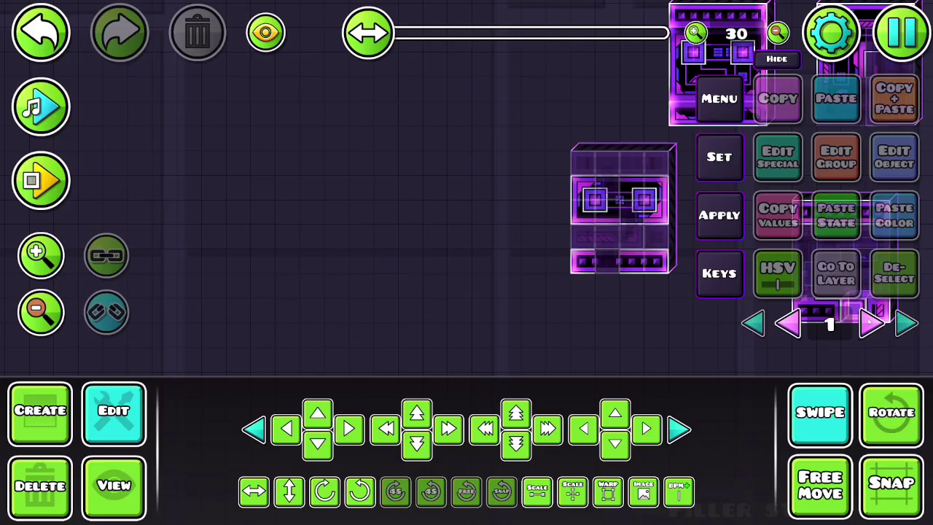
{"action": "left_click", "coordinate": [574, 229]}
{"action": "left_click", "coordinate": [836, 157]}
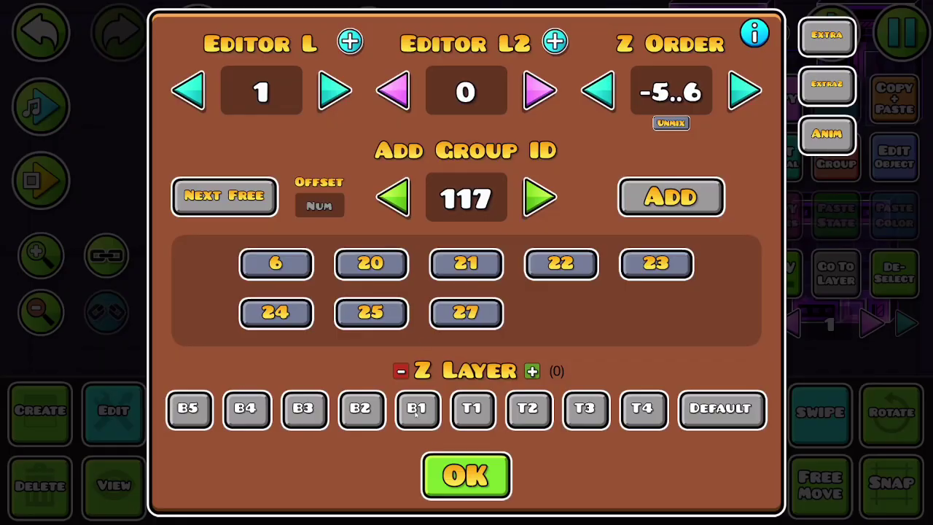
{"action": "left_click", "coordinate": [467, 474]}
{"action": "left_click", "coordinate": [895, 272]}
{"action": "left_click", "coordinate": [627, 261]}
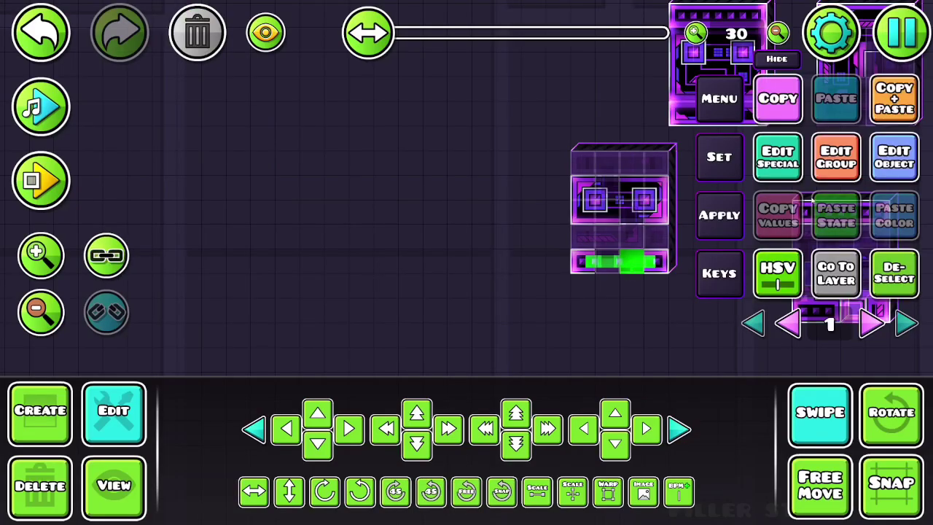
{"action": "left_click", "coordinate": [836, 157]}
{"action": "left_click", "coordinate": [466, 473]}
{"action": "left_click", "coordinate": [889, 273]}
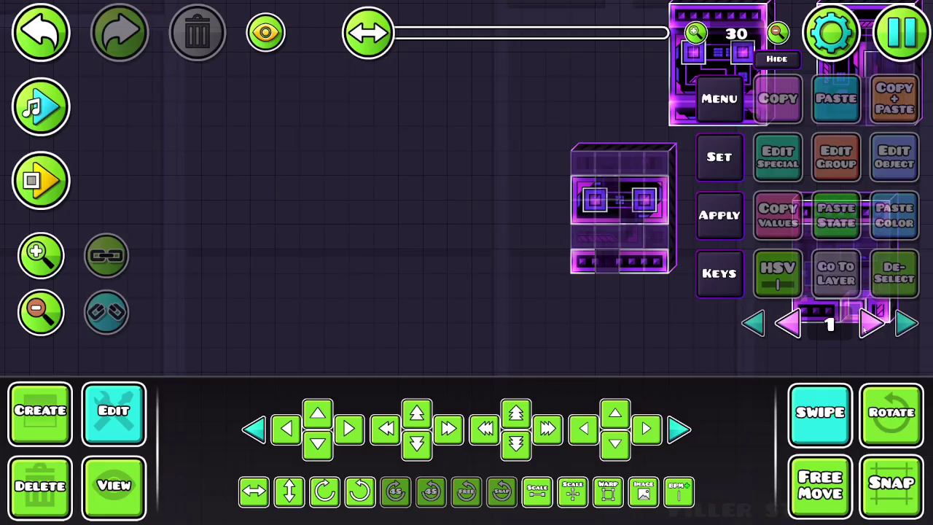
Check the group IDs of a layer 2 piece in the new design's bottom row
{"action": "left_click", "coordinate": [871, 323]}
{"action": "left_click", "coordinate": [610, 264]}
{"action": "left_click", "coordinate": [823, 170]}
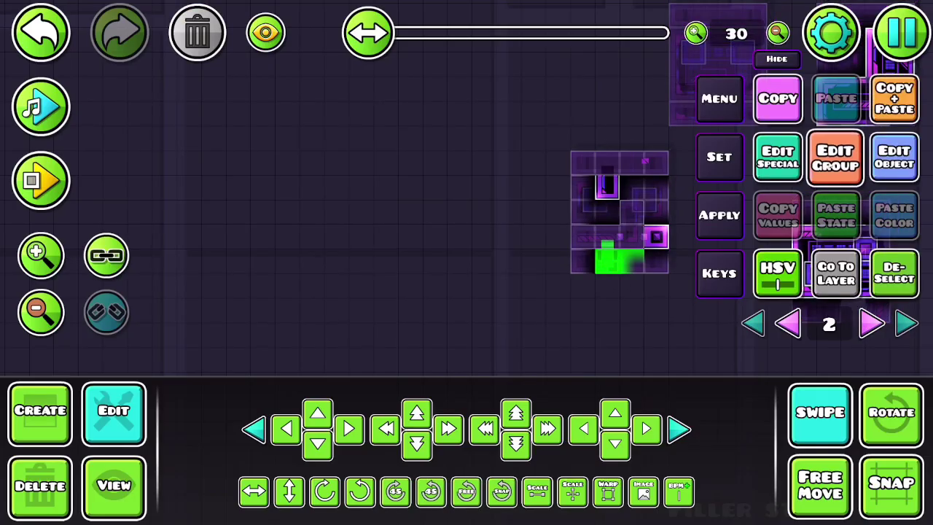
{"action": "left_click", "coordinate": [505, 478]}
{"action": "left_click", "coordinate": [892, 270]}
Change the Group Chance value in the template settings and close the settings
{"action": "left_click", "coordinate": [719, 98]}
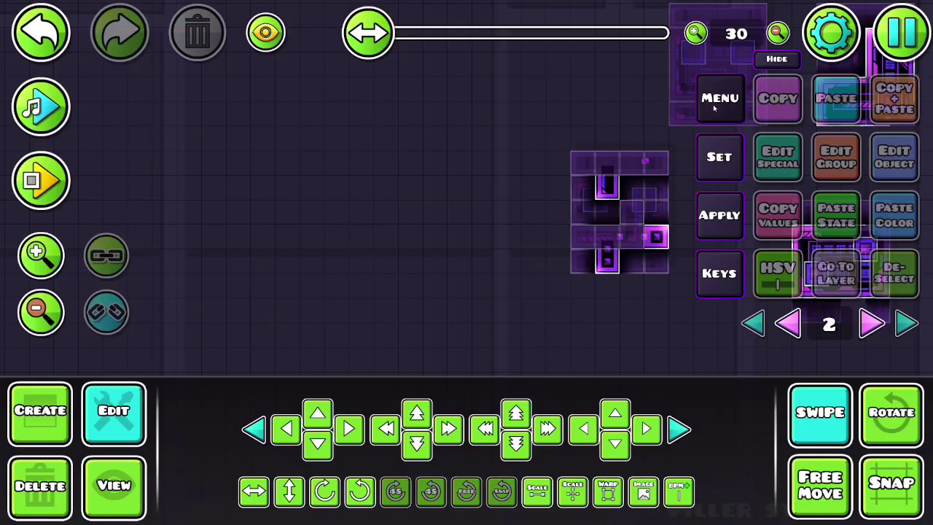
{"action": "left_click", "coordinate": [448, 220]}
{"action": "left_click", "coordinate": [457, 229]}
{"action": "left_click", "coordinate": [458, 229]}
{"action": "left_click", "coordinate": [458, 229]}
{"action": "left_click", "coordinate": [458, 229]}
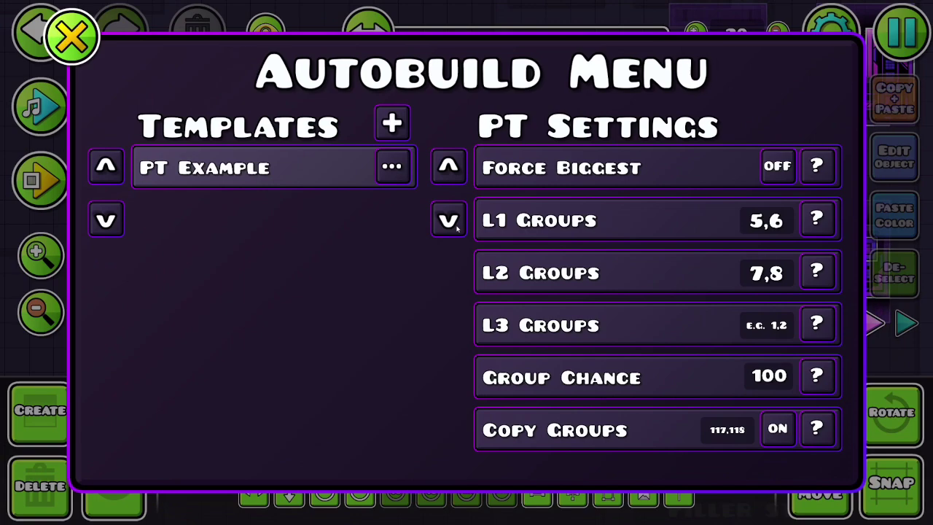
{"action": "left_click", "coordinate": [771, 339]}
{"action": "left_click", "coordinate": [776, 375]}
{"action": "key", "text": "BackSpace"}
{"action": "key", "text": "BackSpace"}
{"action": "type", "text": "5"}
{"action": "left_click", "coordinate": [449, 166]}
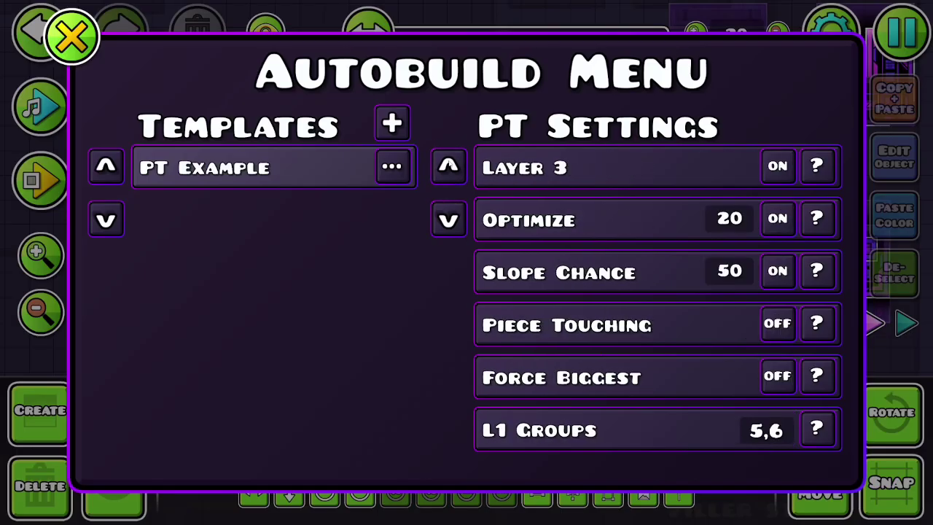
{"action": "left_click", "coordinate": [448, 166]}
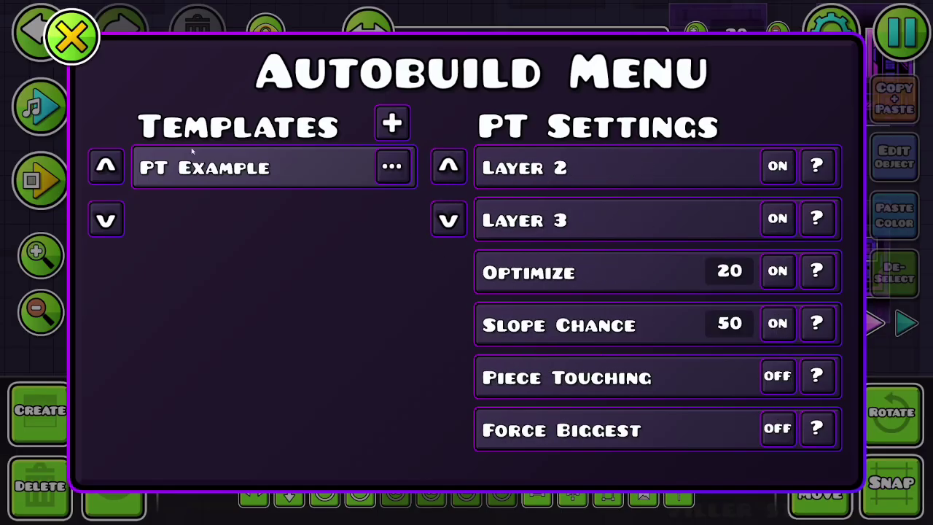
{"action": "left_click", "coordinate": [71, 35]}
Show all layers, select all the generated designs and delete them
{"action": "left_click", "coordinate": [40, 309]}
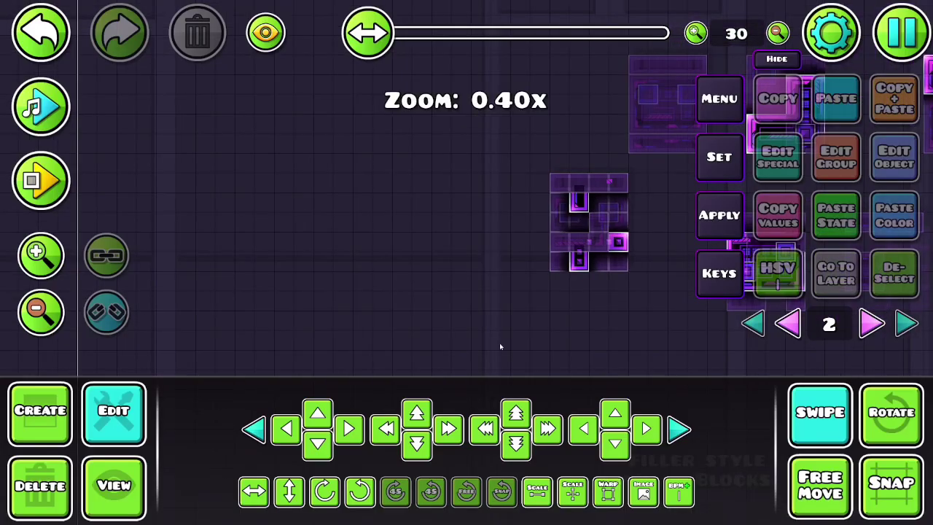
{"action": "left_click", "coordinate": [811, 429]}
{"action": "left_click", "coordinate": [753, 323]}
{"action": "left_click", "coordinate": [40, 310]}
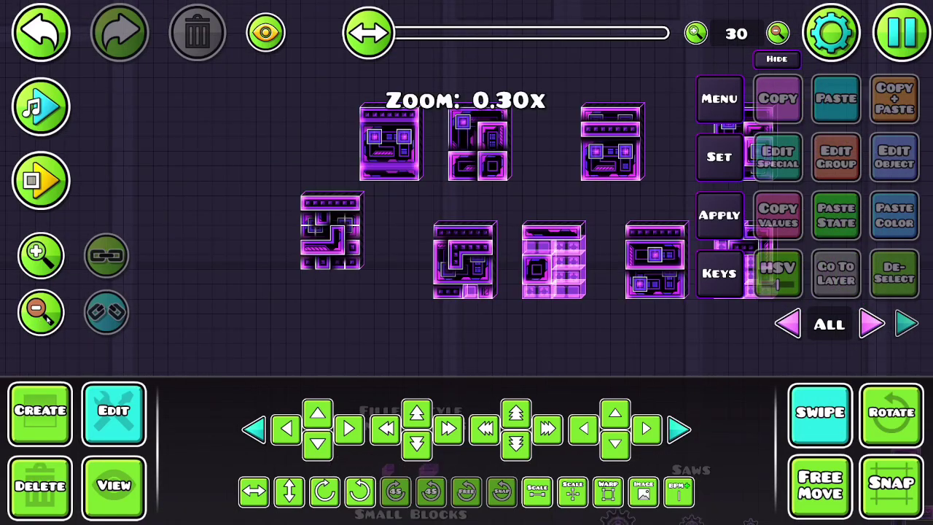
{"action": "left_click_drag", "start_coordinate": [241, 326], "coordinate": [692, 32]}
{"action": "left_click", "coordinate": [40, 485]}
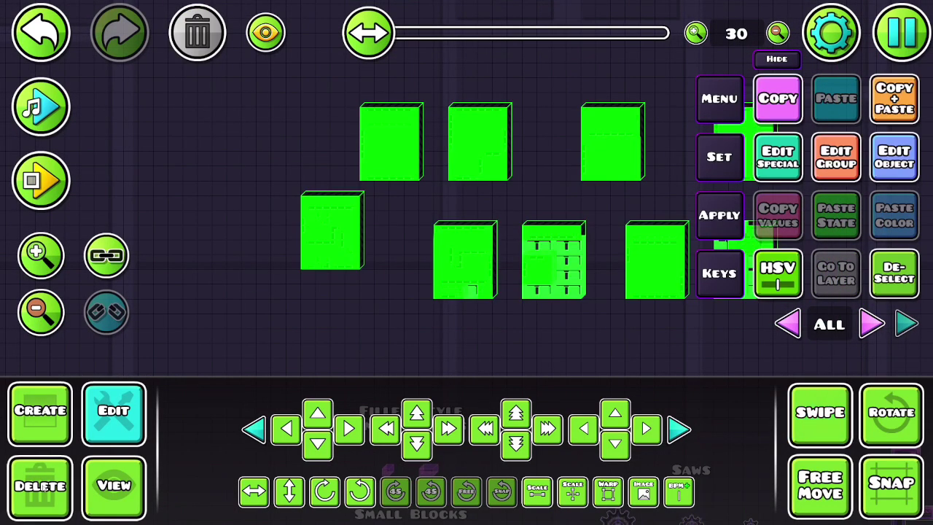
{"action": "left_click", "coordinate": [247, 414]}
{"action": "left_click", "coordinate": [113, 410]}
Place a rising diagonal staircase of slope blocks in the empty area
{"action": "left_click", "coordinate": [40, 255]}
{"action": "left_click", "coordinate": [40, 411]}
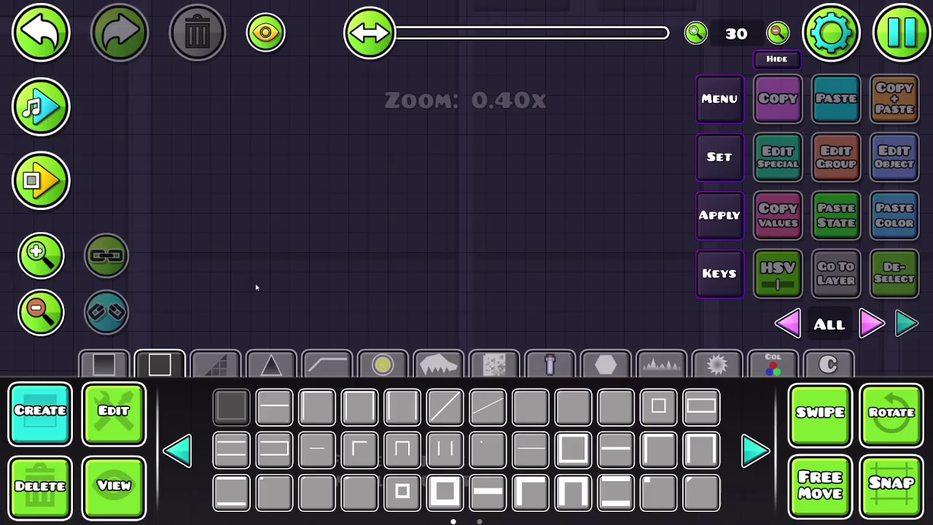
{"action": "left_click", "coordinate": [215, 364]}
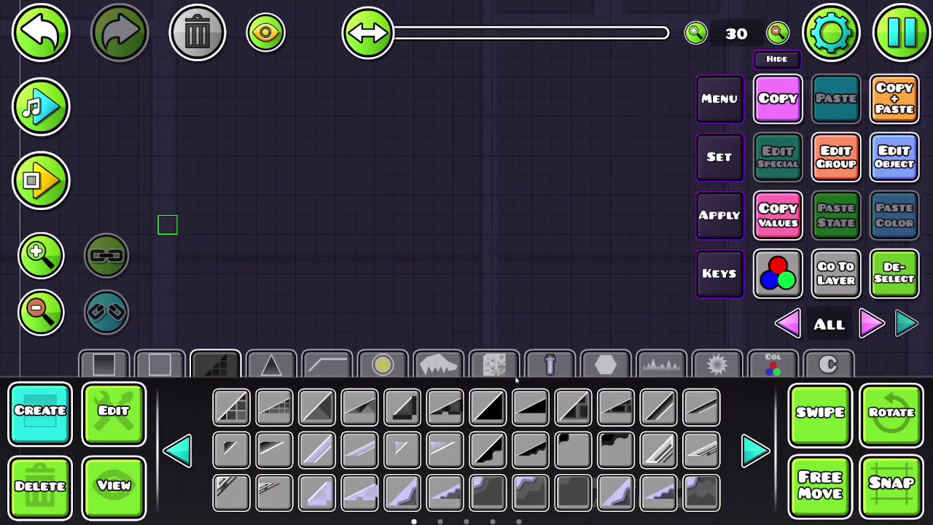
{"action": "left_click", "coordinate": [315, 490]}
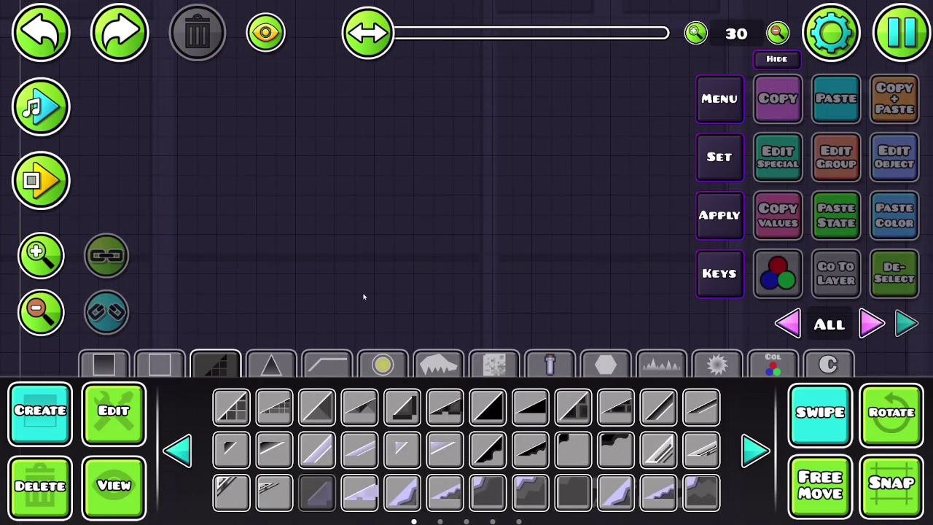
{"action": "left_click_drag", "start_coordinate": [365, 296], "coordinate": [412, 244]}
Duplicate the slope diagonal, rotate the copy clockwise and shift it right to form a symmetrical peak
{"action": "left_click", "coordinate": [113, 411]}
{"action": "left_click", "coordinate": [885, 121]}
{"action": "key", "text": "e"}
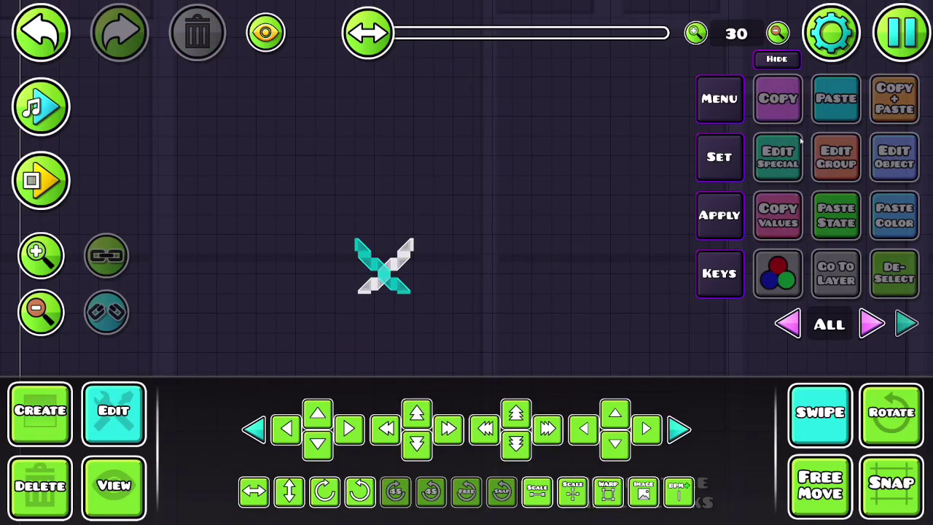
{"action": "key", "text": "d"}
{"action": "key", "text": "d"}
{"action": "key", "text": "d"}
{"action": "key", "text": "d"}
{"action": "left_click", "coordinate": [894, 273]}
Duplicate the upper two tiers of the slope peak and place them beside it at the same base level
{"action": "left_click_drag", "start_coordinate": [363, 266], "coordinate": [467, 230]}
{"action": "left_click", "coordinate": [908, 113]}
{"action": "key", "text": "d"}
{"action": "key", "text": "d"}
{"action": "key", "text": "d"}
{"action": "key", "text": "d"}
{"action": "key", "text": "d"}
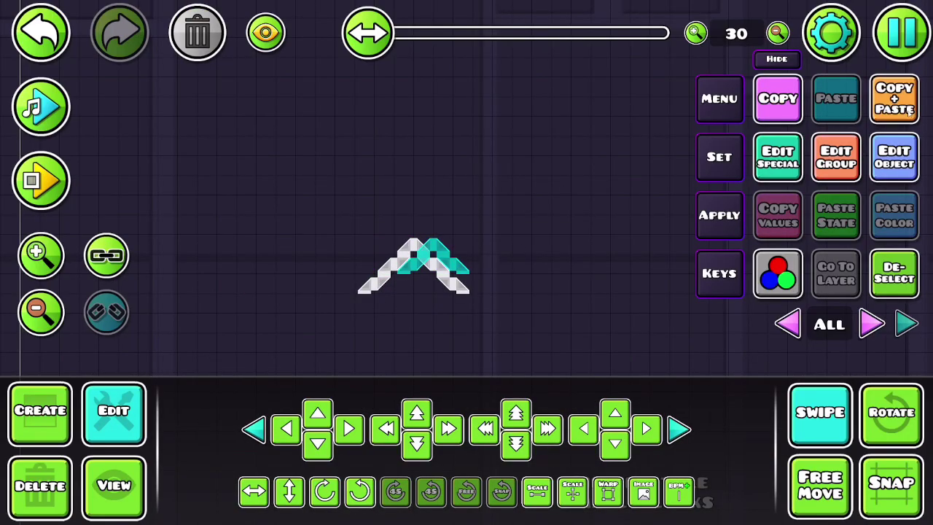
{"action": "key", "text": "s"}
{"action": "key", "text": "d"}
{"action": "left_click", "coordinate": [901, 262]}
Duplicate the medium peak's top tier and move the copy 4 grid spaces right and 1 down
{"action": "left_click_drag", "start_coordinate": [529, 273], "coordinate": [543, 258]}
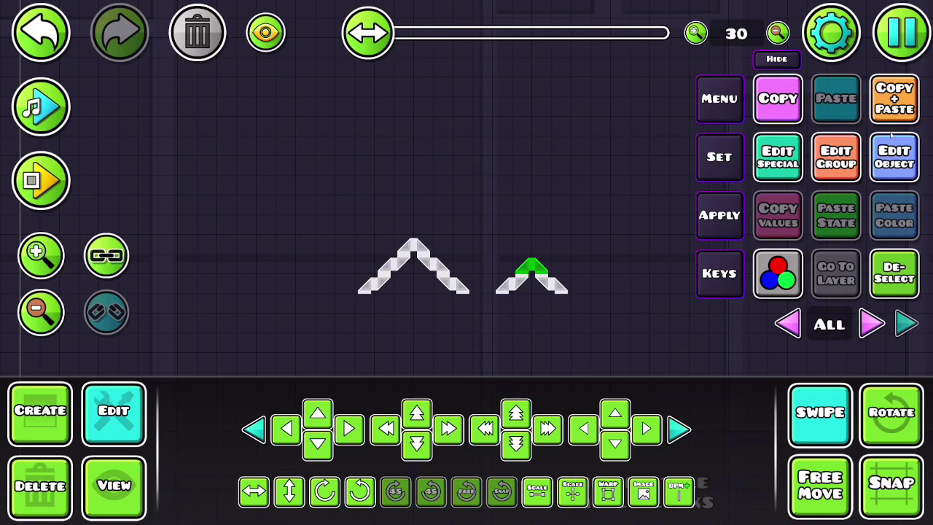
{"action": "left_click", "coordinate": [892, 115]}
{"action": "key", "text": "d"}
{"action": "key", "text": "d"}
{"action": "key", "text": "d"}
{"action": "key", "text": "d"}
{"action": "key", "text": "s"}
Turn on Force Biggest and Piece Touching in the template settings
{"action": "left_click_drag", "start_coordinate": [317, 316], "coordinate": [795, 159]}
{"action": "left_click", "coordinate": [819, 413]}
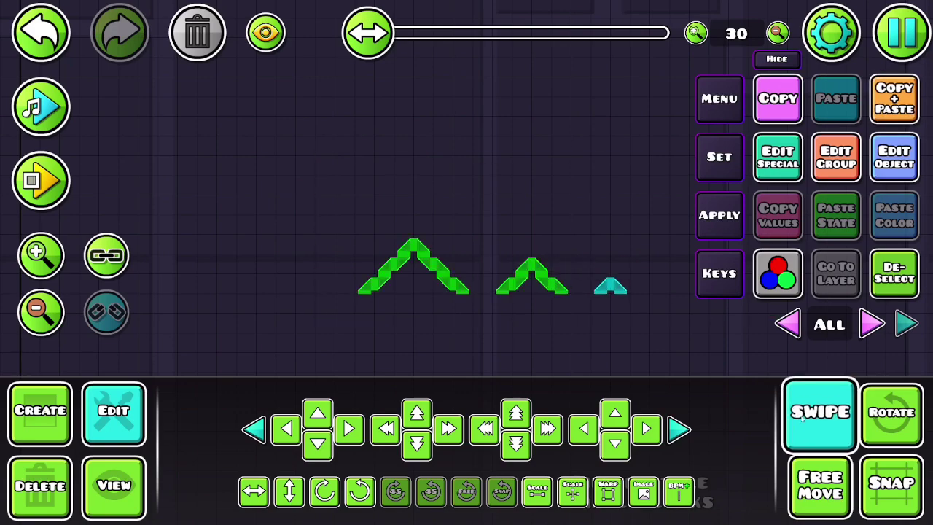
{"action": "left_click_drag", "start_coordinate": [586, 318], "coordinate": [552, 295]}
{"action": "left_click", "coordinate": [58, 412]}
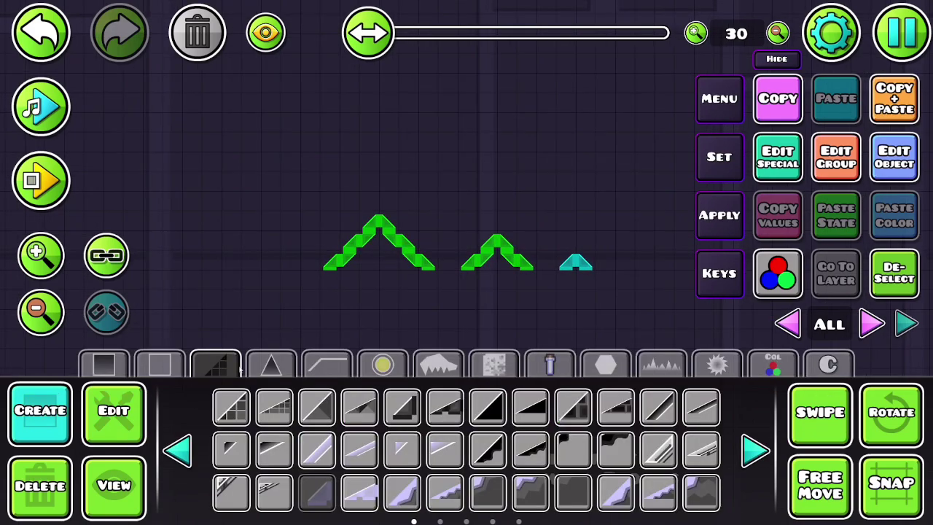
{"action": "left_click", "coordinate": [719, 99]}
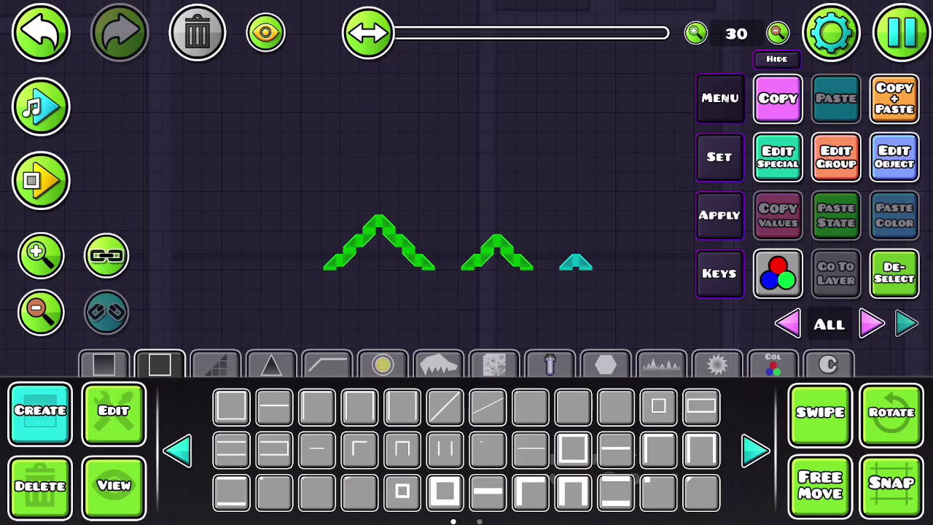
{"action": "left_click", "coordinate": [448, 220]}
{"action": "left_click", "coordinate": [777, 376]}
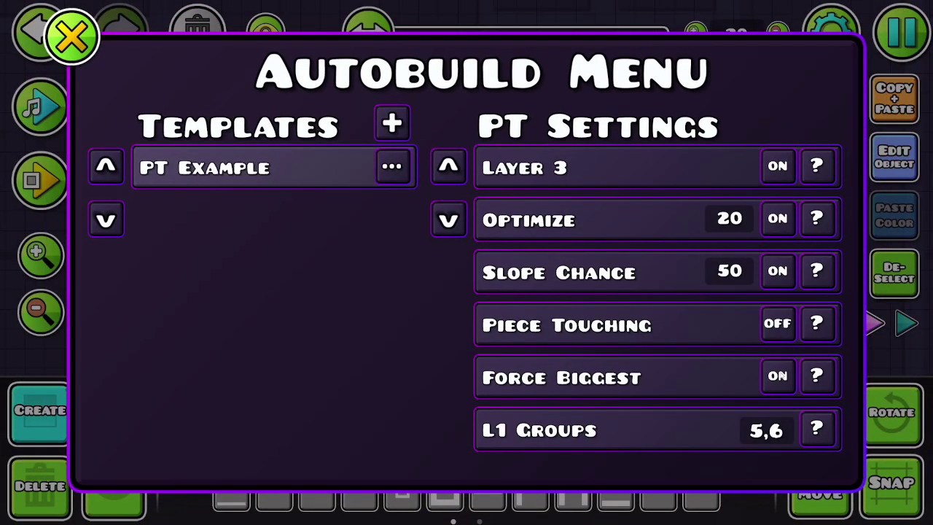
{"action": "left_click", "coordinate": [780, 326]}
{"action": "key", "text": "Escape"}
Move the whole medium slope peak 6 grid spaces left so it nests inside the large peak
{"action": "key", "text": "alt+d"}
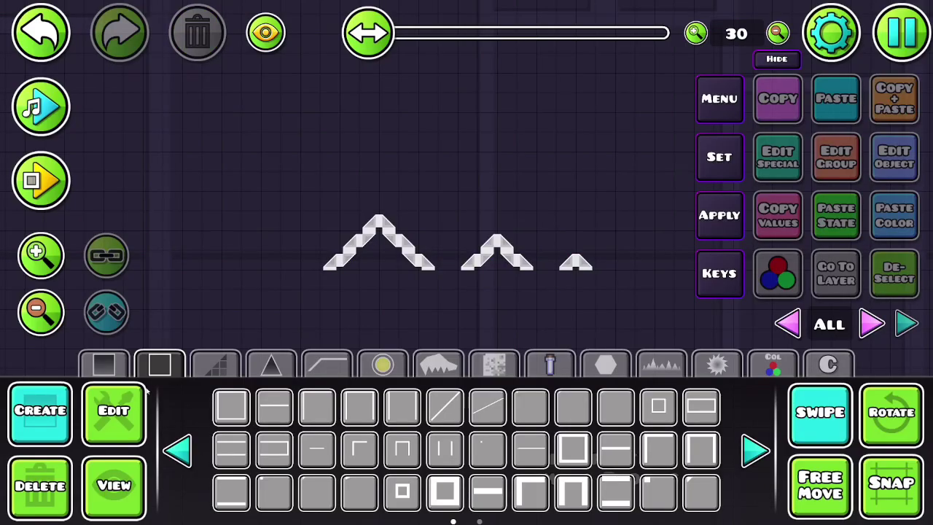
{"action": "key", "text": "2"}
{"action": "left_click_drag", "start_coordinate": [292, 300], "coordinate": [438, 183]}
{"action": "key", "text": "alt+d"}
{"action": "left_click_drag", "start_coordinate": [474, 270], "coordinate": [515, 224]}
{"action": "key", "text": "shift+a"}
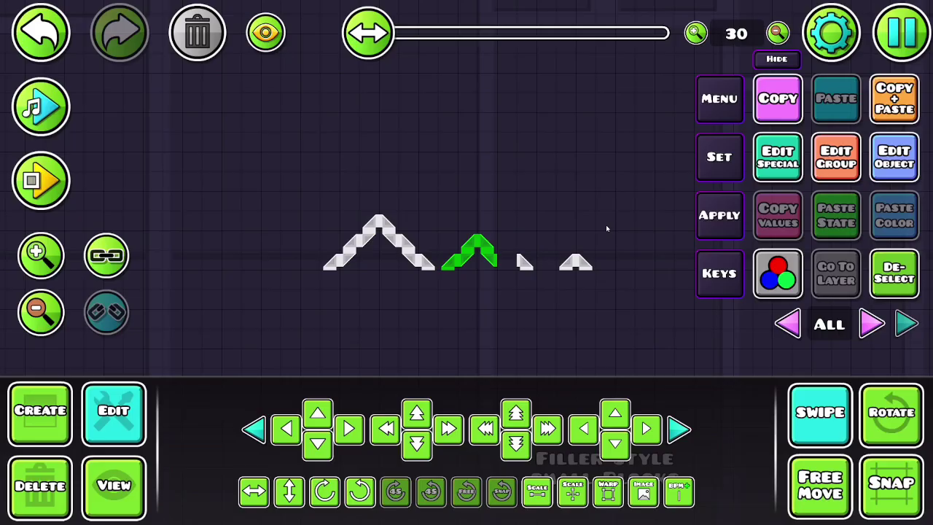
{"action": "key", "text": "a"}
{"action": "key", "text": "shift+d"}
{"action": "key", "text": "d"}
{"action": "key", "text": "d"}
{"action": "left_click", "coordinate": [524, 262]}
{"action": "key", "text": "a"}
{"action": "key", "text": "a"}
{"action": "key", "text": "a"}
{"action": "key", "text": "a"}
{"action": "key", "text": "a"}
{"action": "key", "text": "a"}
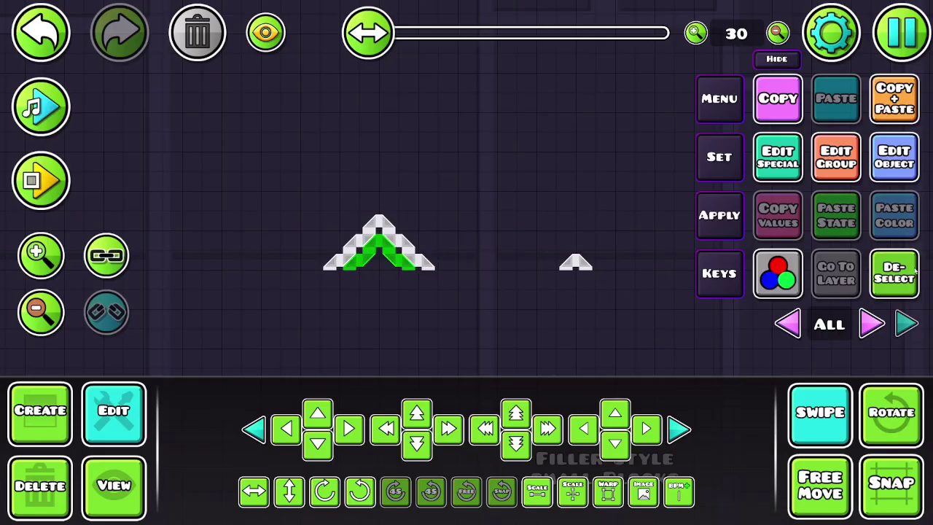
Move the small slope peak 10 grid spaces left so it nests inside the medium peak
{"action": "left_click", "coordinate": [891, 275]}
{"action": "left_click", "coordinate": [576, 264]}
{"action": "key", "text": "a"}
{"action": "key", "text": "a"}
{"action": "key", "text": "a"}
{"action": "key", "text": "a"}
{"action": "key", "text": "a"}
{"action": "key", "text": "a"}
{"action": "key", "text": "a"}
{"action": "key", "text": "a"}
{"action": "key", "text": "a"}
{"action": "key", "text": "a"}
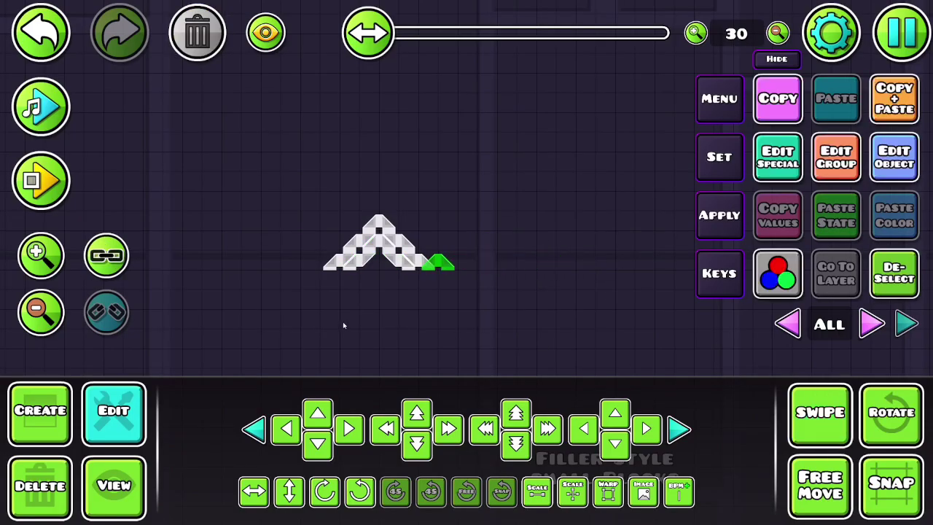
Select the whole nested slope pyramid and delete it
{"action": "left_click_drag", "start_coordinate": [437, 289], "coordinate": [543, 288]}
{"action": "left_click", "coordinate": [889, 286]}
{"action": "left_click", "coordinate": [820, 409]}
{"action": "left_click_drag", "start_coordinate": [415, 291], "coordinate": [547, 204]}
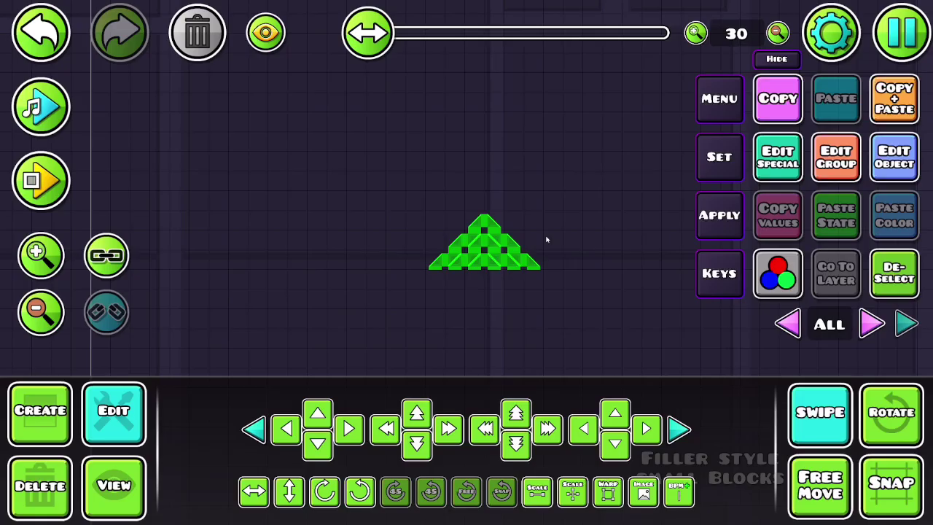
{"action": "left_click", "coordinate": [40, 487]}
{"action": "left_click", "coordinate": [247, 414]}
{"action": "left_click", "coordinate": [103, 397]}
{"action": "left_click", "coordinate": [47, 321]}
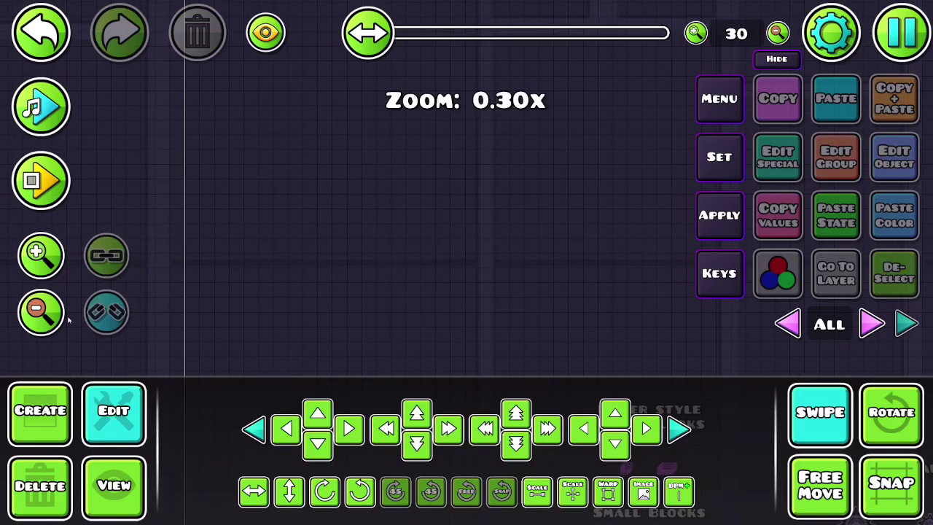
{"action": "scroll", "coordinate": [164, 262], "scroll_direction": "down", "scroll_amount": 3}
{"action": "left_click", "coordinate": [41, 310]}
{"action": "left_click", "coordinate": [41, 310]}
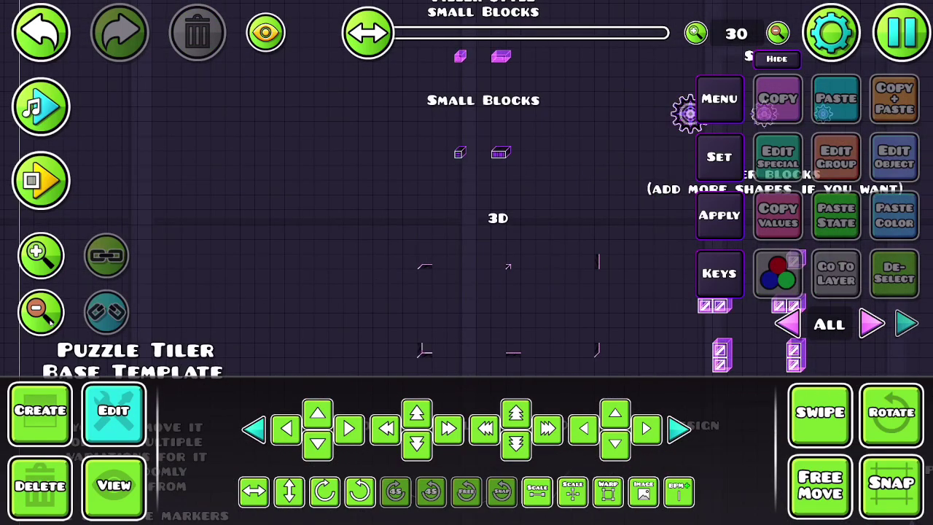
{"action": "left_click_drag", "start_coordinate": [538, 257], "coordinate": [582, 287]}
{"action": "left_click", "coordinate": [47, 258]}
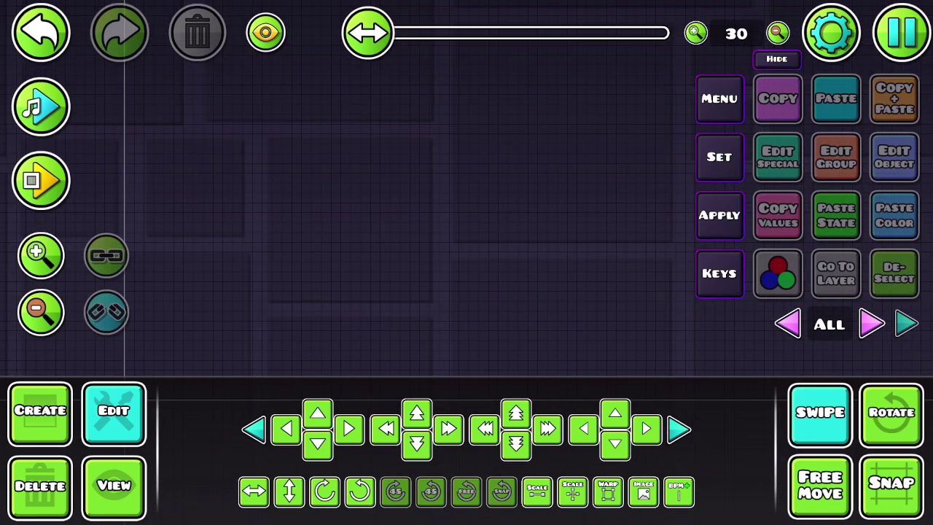
Create a new template using the W.F.C. algorithm in the Autobuild menu
{"action": "left_click", "coordinate": [718, 98]}
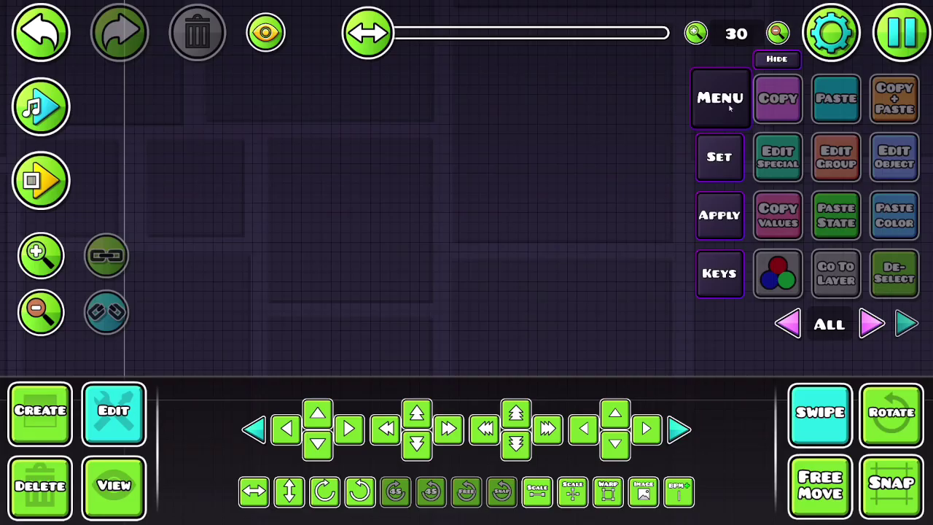
{"action": "left_click", "coordinate": [392, 121]}
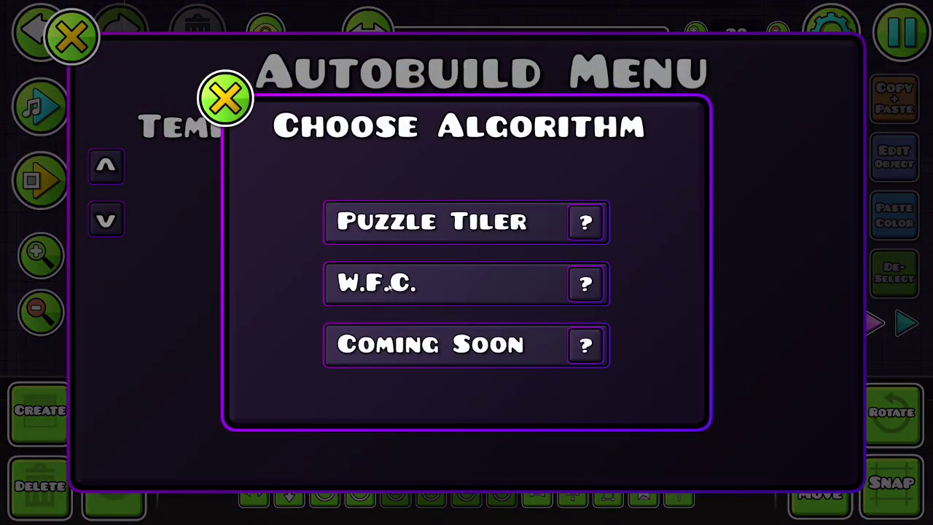
{"action": "left_click", "coordinate": [373, 285]}
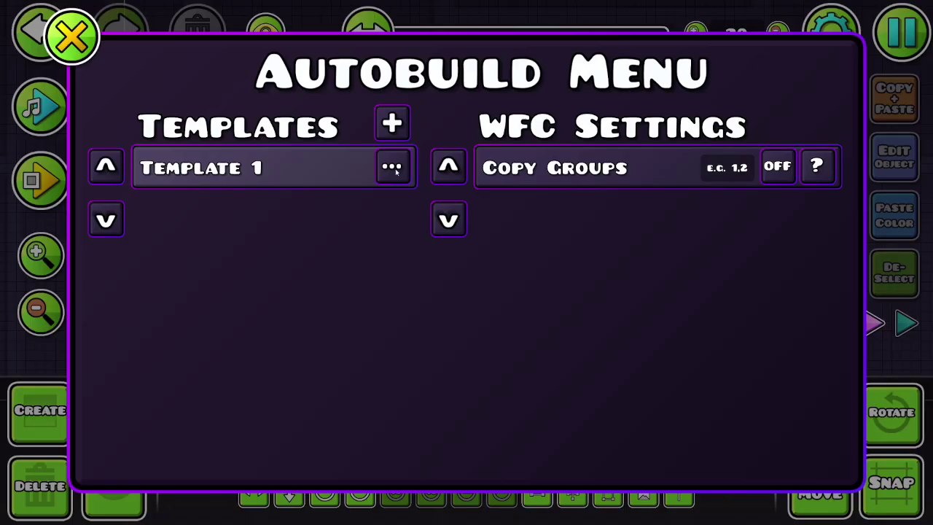
Place the base of Template 1 in the level and deselect it
{"action": "left_click", "coordinate": [393, 167]}
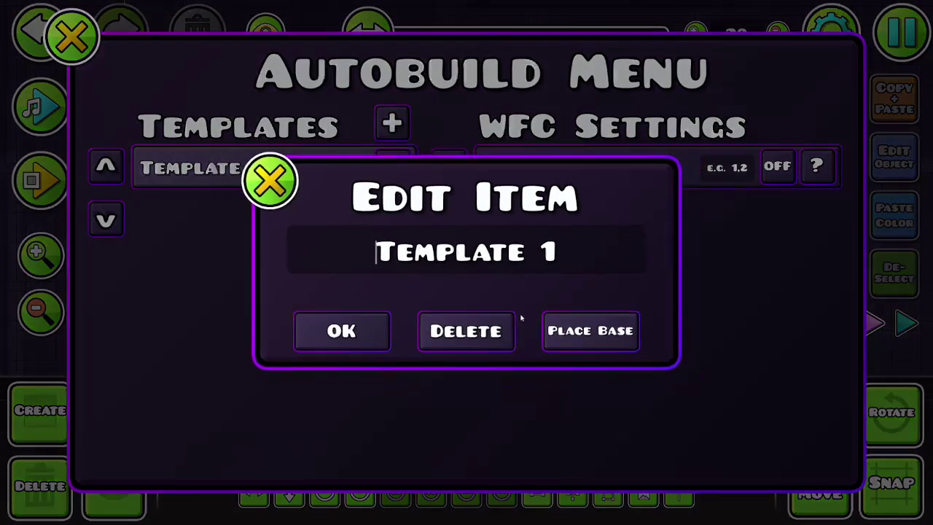
{"action": "left_click", "coordinate": [563, 334]}
{"action": "left_click", "coordinate": [467, 331]}
{"action": "key", "text": "Escape"}
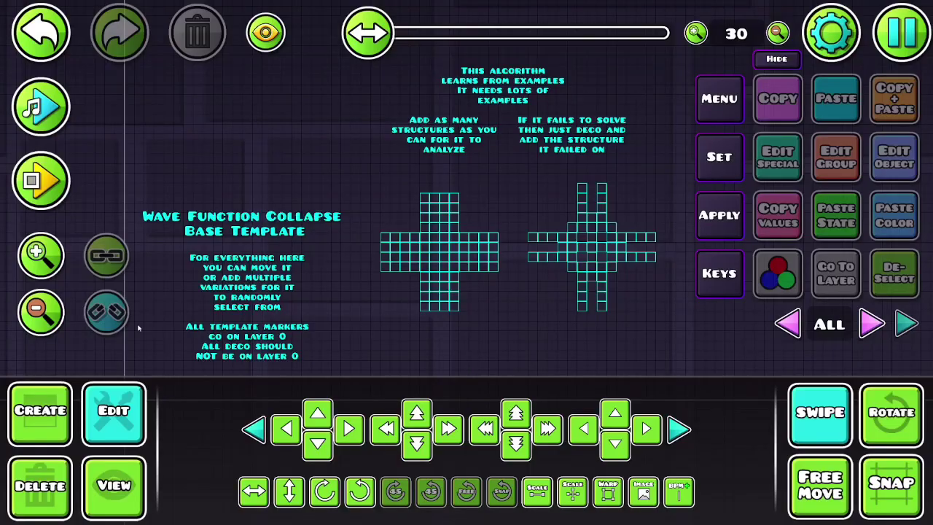
{"action": "left_click", "coordinate": [821, 413]}
{"action": "left_click", "coordinate": [894, 273]}
Examine the two outlined example structures of the Wave Function Collapse base template
{"action": "left_click_drag", "start_coordinate": [427, 289], "coordinate": [363, 320]}
{"action": "left_click", "coordinate": [40, 267]}
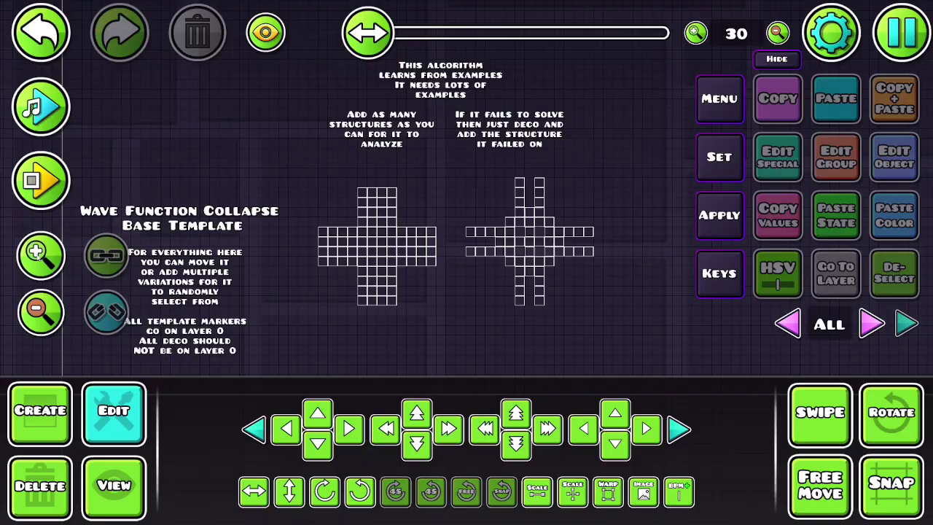
{"action": "left_click_drag", "start_coordinate": [549, 291], "coordinate": [542, 315]}
{"action": "left_click", "coordinate": [804, 415]}
{"action": "scroll", "coordinate": [408, 292], "scroll_direction": "up", "scroll_amount": 2}
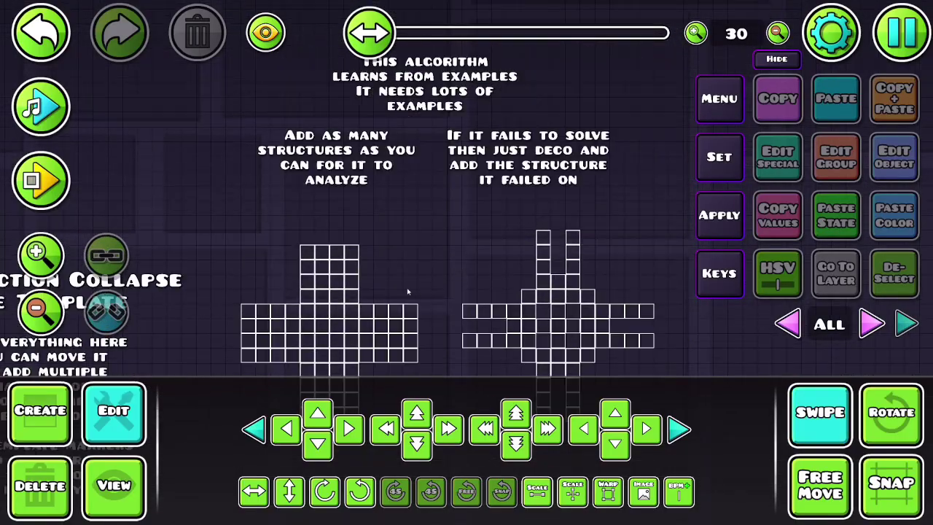
{"action": "scroll", "coordinate": [265, 227], "scroll_direction": "down", "scroll_amount": 5}
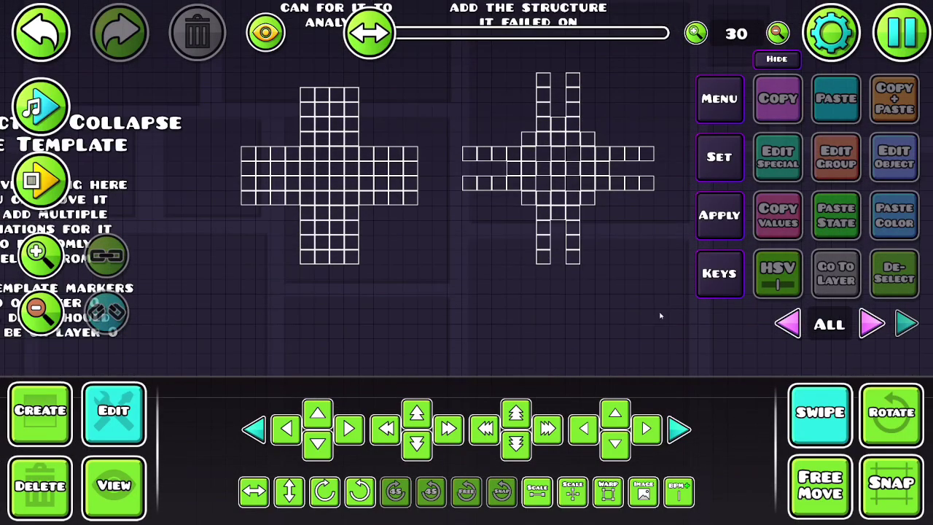
{"action": "left_click_drag", "start_coordinate": [211, 314], "coordinate": [666, 63]}
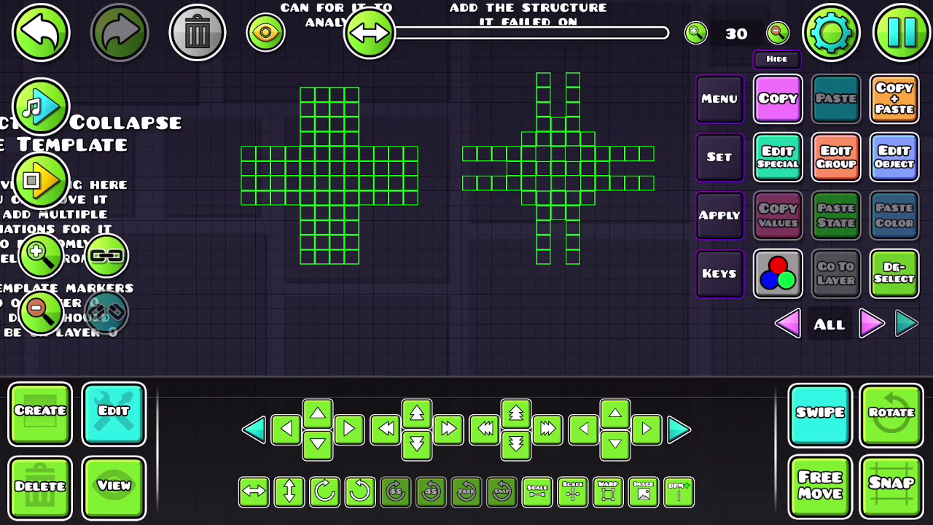
{"action": "left_click", "coordinate": [896, 270]}
{"action": "left_click_drag", "start_coordinate": [331, 279], "coordinate": [319, 325]}
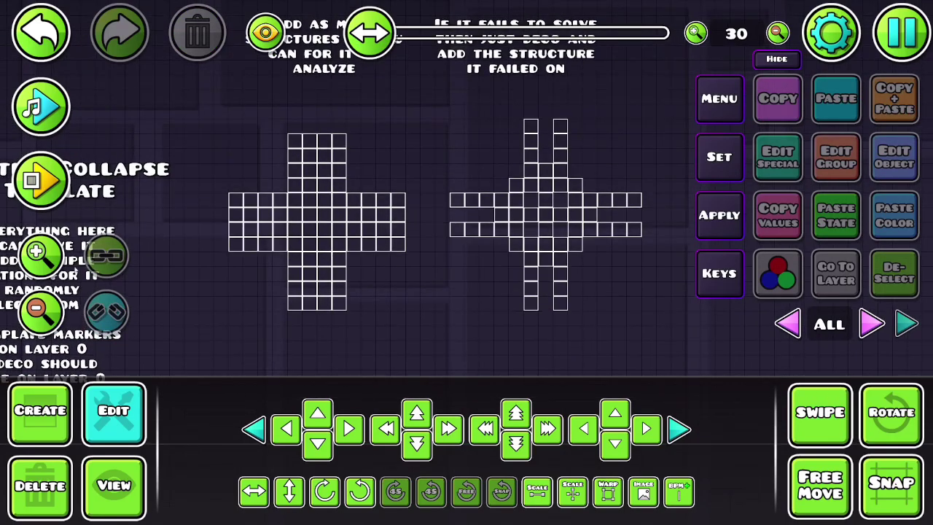
{"action": "left_click", "coordinate": [796, 394]}
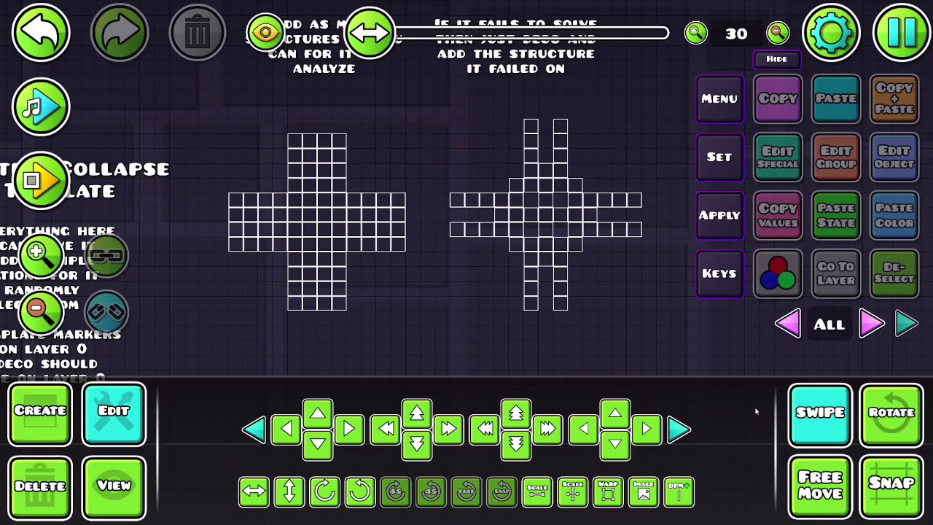
{"action": "left_click_drag", "start_coordinate": [465, 294], "coordinate": [531, 305]}
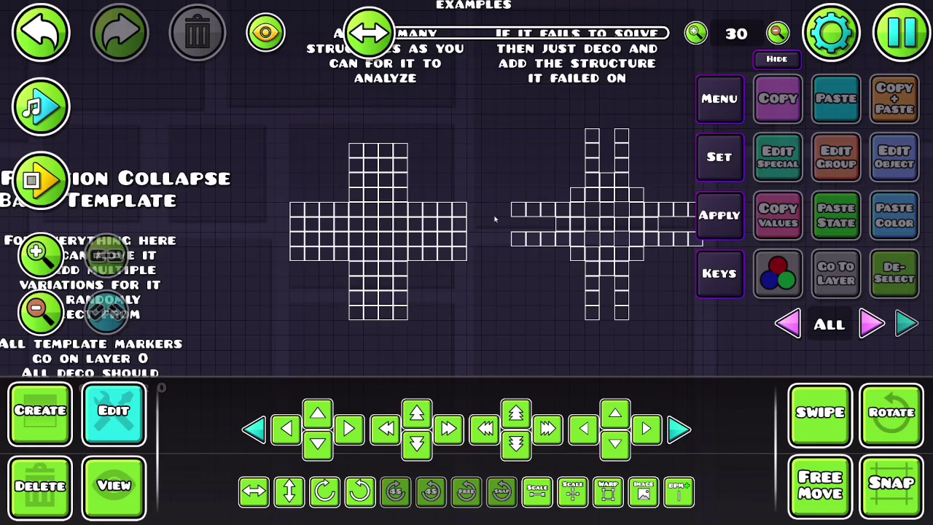
{"action": "left_click_drag", "start_coordinate": [584, 277], "coordinate": [527, 229]}
Select all four decorated example structures and set them as the W.F.C. template's examples
{"action": "left_click", "coordinate": [819, 412]}
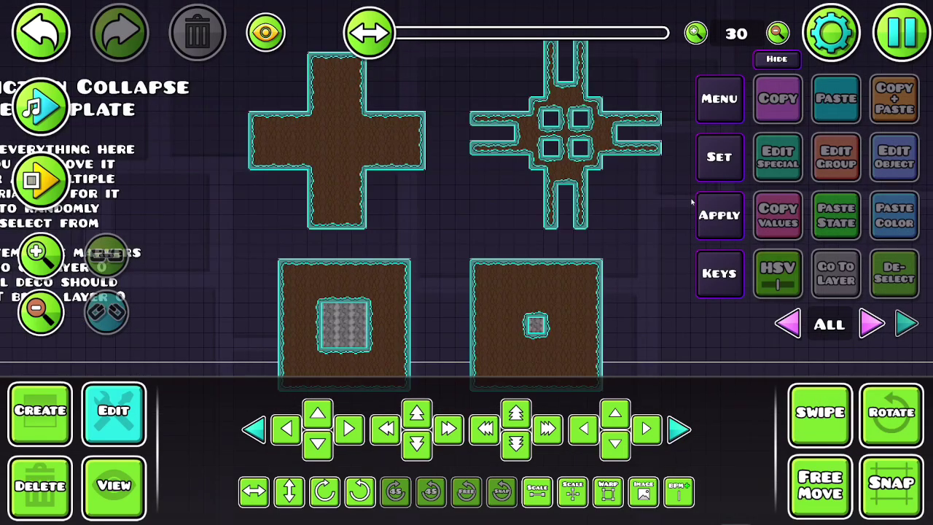
{"action": "left_click", "coordinate": [820, 413]}
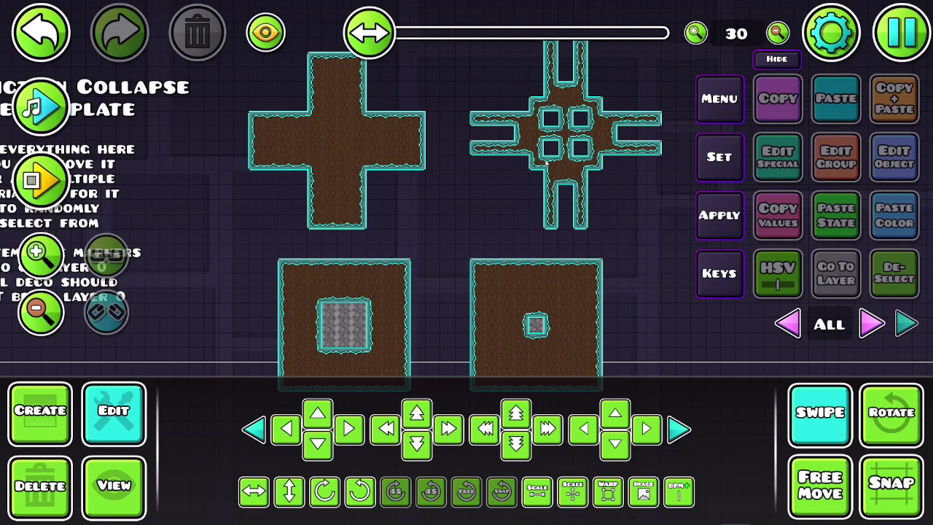
{"action": "left_click", "coordinate": [41, 310]}
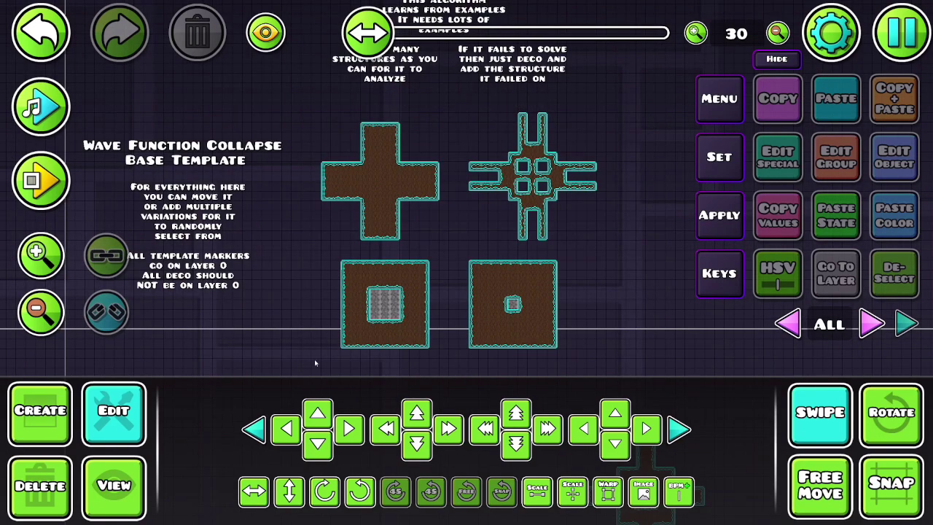
{"action": "left_click_drag", "start_coordinate": [305, 363], "coordinate": [642, 114]}
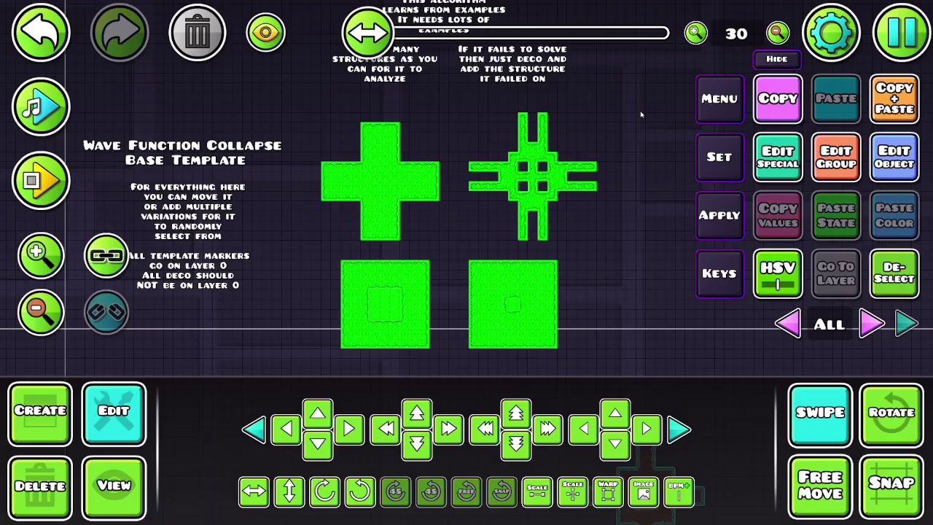
{"action": "left_click", "coordinate": [719, 157]}
{"action": "left_click", "coordinate": [466, 331]}
View the WFC settings of Template 1, close the Autobuild menu and deselect the example structures
{"action": "left_click", "coordinate": [719, 98]}
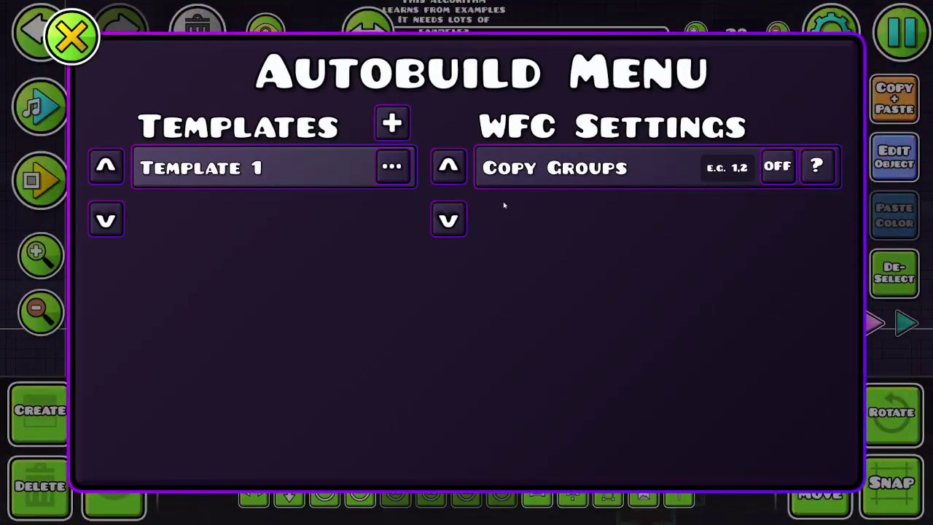
{"action": "left_click", "coordinate": [71, 37]}
{"action": "left_click", "coordinate": [820, 412]}
{"action": "left_click", "coordinate": [895, 273]}
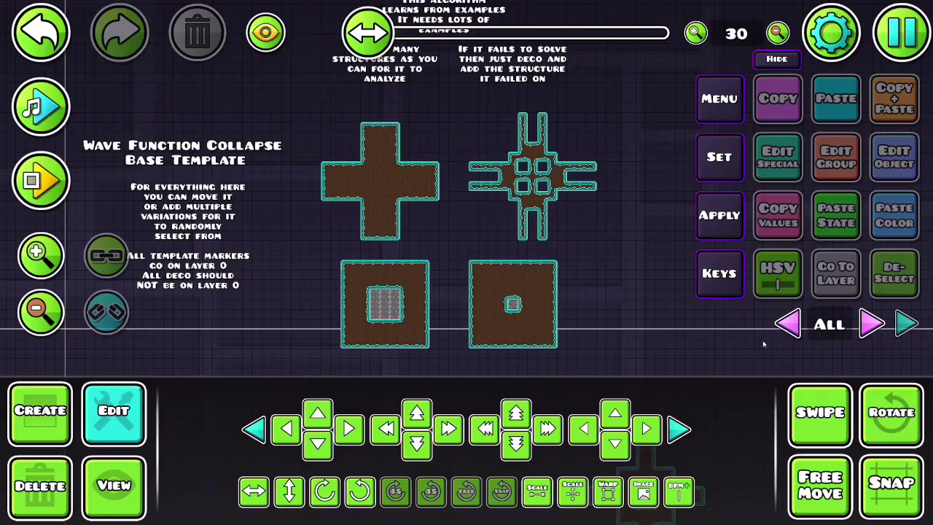
Build an L-shaped structure of outline blocks, five blocks wide and five tall with two-block-thick arms, beside the decorated examples
{"action": "left_click_drag", "start_coordinate": [654, 358], "coordinate": [525, 372]}
{"action": "left_click", "coordinate": [27, 264]}
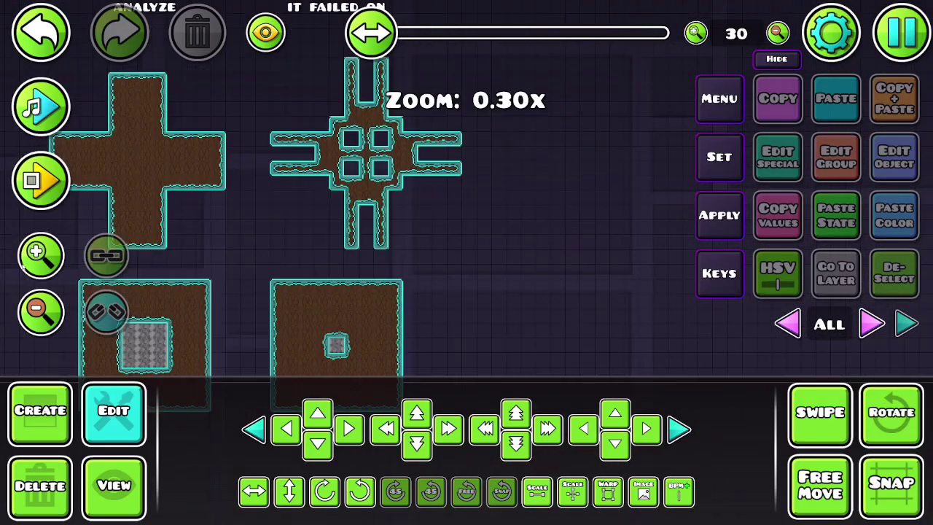
{"action": "left_click", "coordinate": [40, 412]}
{"action": "scroll", "coordinate": [540, 260], "scroll_direction": "right", "scroll_amount": 2}
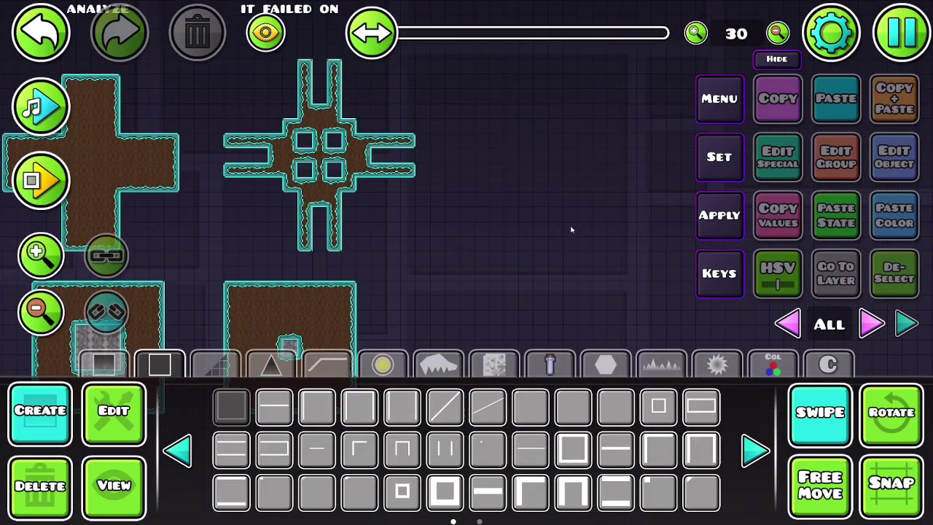
{"action": "mouse_move", "coordinate": [572, 230]}
{"action": "left_mouse_down"}
{"action": "mouse_move", "coordinate": [522, 228]}
{"action": "mouse_move", "coordinate": [524, 271]}
{"action": "mouse_move", "coordinate": [511, 290]}
{"action": "mouse_move", "coordinate": [511, 230]}
{"action": "left_mouse_up"}
{"action": "left_click", "coordinate": [141, 409]}
{"action": "left_click", "coordinate": [895, 273]}
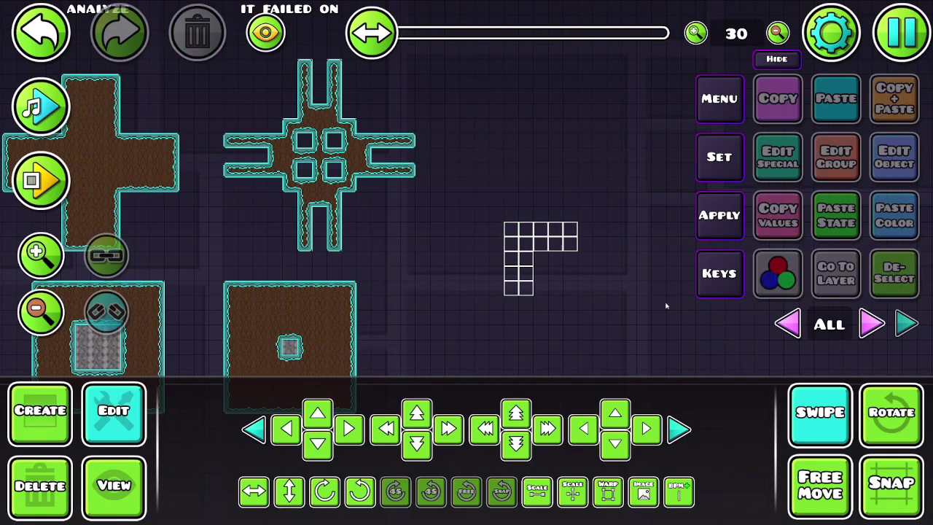
Try to apply the W.F.C. template to the L-shaped outline structure
{"action": "left_click_drag", "start_coordinate": [470, 308], "coordinate": [709, 167]}
{"action": "left_click", "coordinate": [716, 216]}
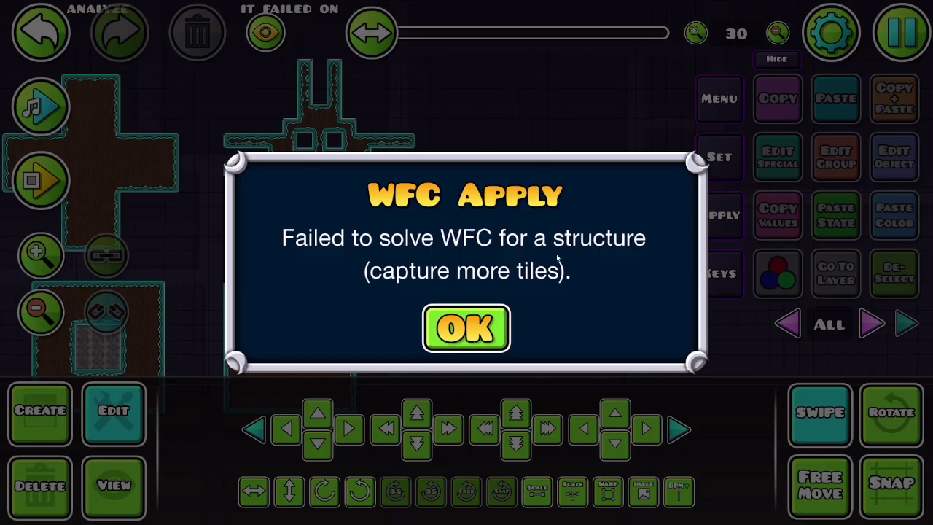
{"action": "left_click", "coordinate": [492, 331]}
Examine the end row of the L-shape's two-block-wide leg and compare it with the decorated examples
{"action": "left_click", "coordinate": [818, 413]}
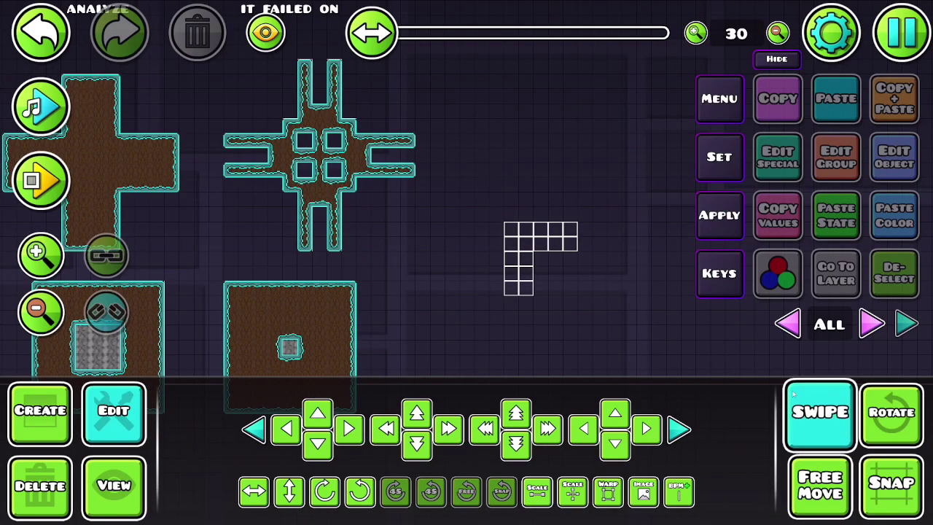
{"action": "left_click_drag", "start_coordinate": [589, 345], "coordinate": [644, 341]}
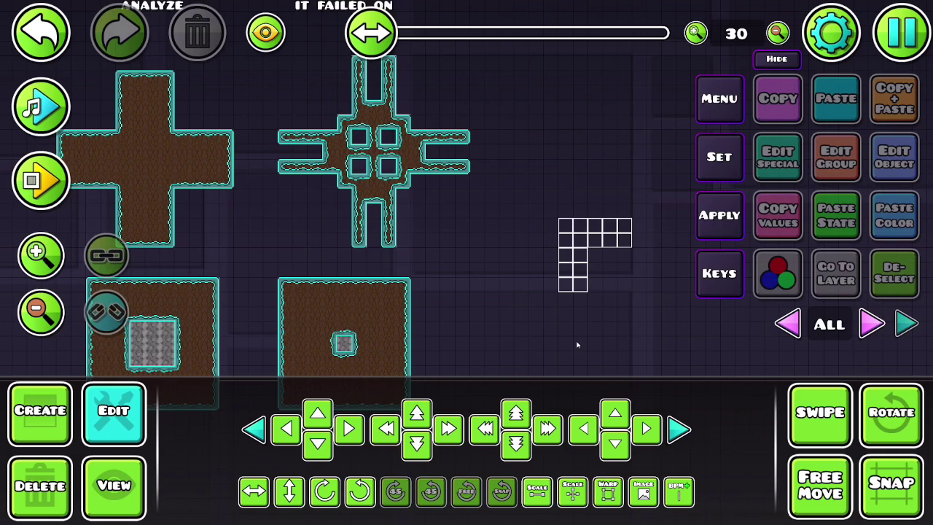
{"action": "left_click", "coordinate": [801, 388]}
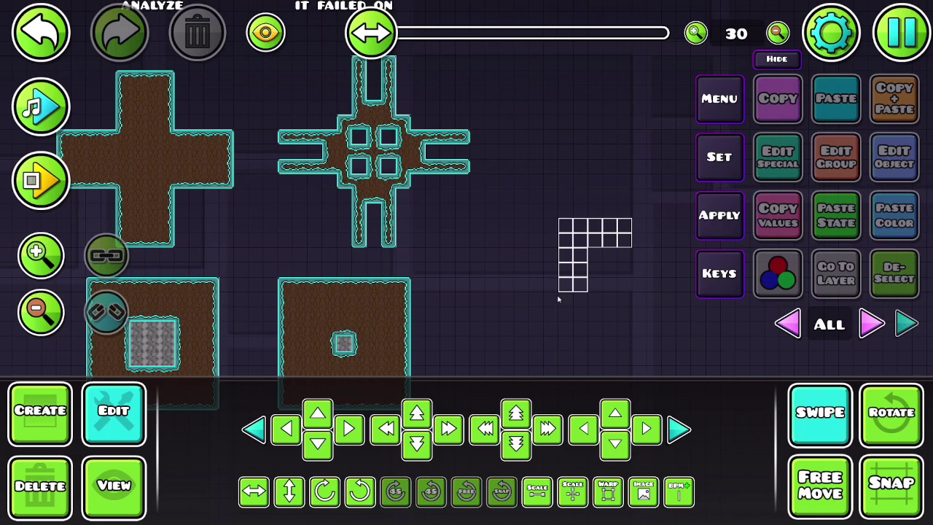
{"action": "left_click_drag", "start_coordinate": [540, 306], "coordinate": [660, 194]}
{"action": "left_click_drag", "start_coordinate": [540, 306], "coordinate": [587, 280]}
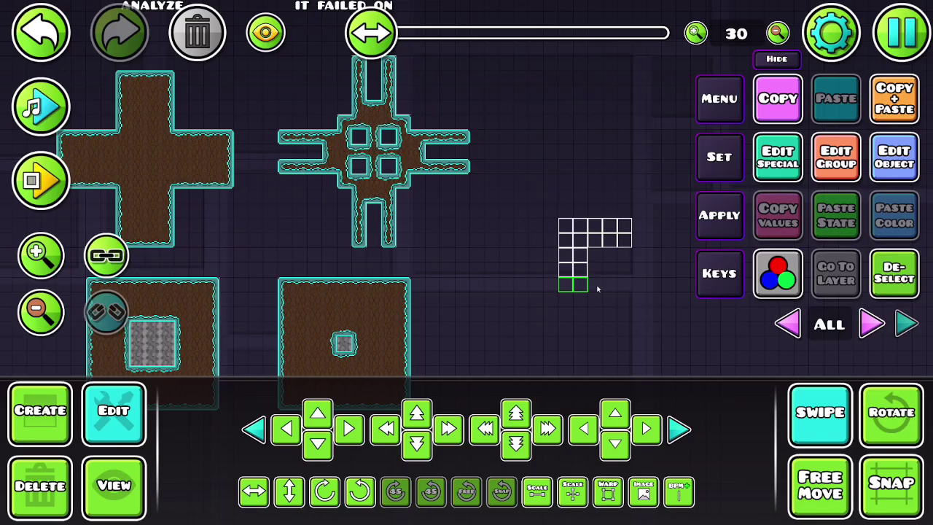
{"action": "left_click", "coordinate": [819, 413]}
{"action": "left_click", "coordinate": [894, 272]}
{"action": "left_click_drag", "start_coordinate": [151, 269], "coordinate": [290, 240]}
{"action": "left_click_drag", "start_coordinate": [469, 160], "coordinate": [399, 197]}
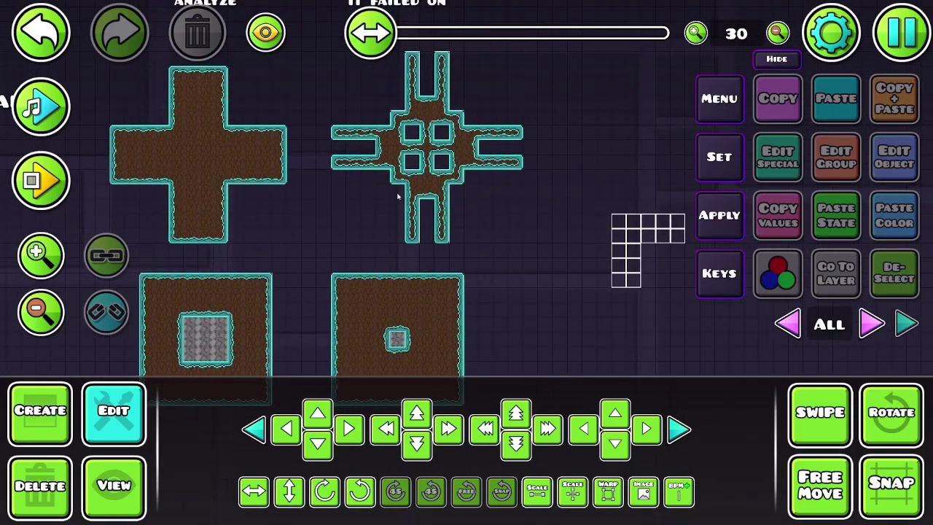
Move the decorated cross with the square hole 17 grid spaces up, next to the square examples, and deselect it
{"action": "left_click_drag", "start_coordinate": [627, 297], "coordinate": [546, 36]}
{"action": "key", "text": "t"}
{"action": "scroll", "coordinate": [458, 360], "scroll_direction": "down", "scroll_amount": 2}
{"action": "left_click_drag", "start_coordinate": [408, 366], "coordinate": [659, 157]}
{"action": "scroll", "coordinate": [650, 390], "scroll_direction": "up", "scroll_amount": 3}
{"action": "key", "text": "w"}
{"action": "key", "text": "w"}
{"action": "key", "text": "w"}
{"action": "key", "text": "w"}
{"action": "key", "text": "w"}
{"action": "key", "text": "w"}
{"action": "key", "text": "w"}
{"action": "key", "text": "w"}
{"action": "key", "text": "w"}
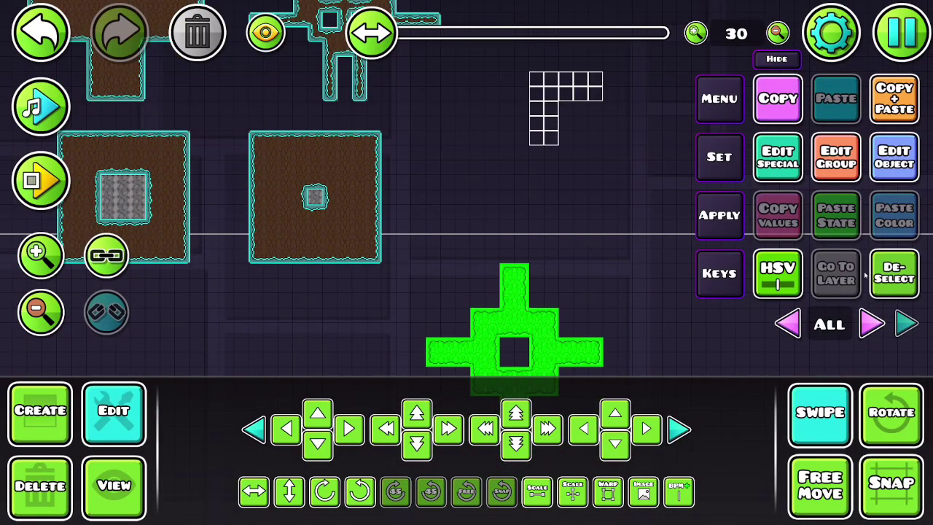
{"action": "key", "text": "w"}
{"action": "key", "text": "w"}
{"action": "key", "text": "w"}
{"action": "key", "text": "w"}
{"action": "key", "text": "w"}
{"action": "key", "text": "w"}
{"action": "key", "text": "w"}
{"action": "key", "text": "w"}
{"action": "left_click", "coordinate": [868, 272]}
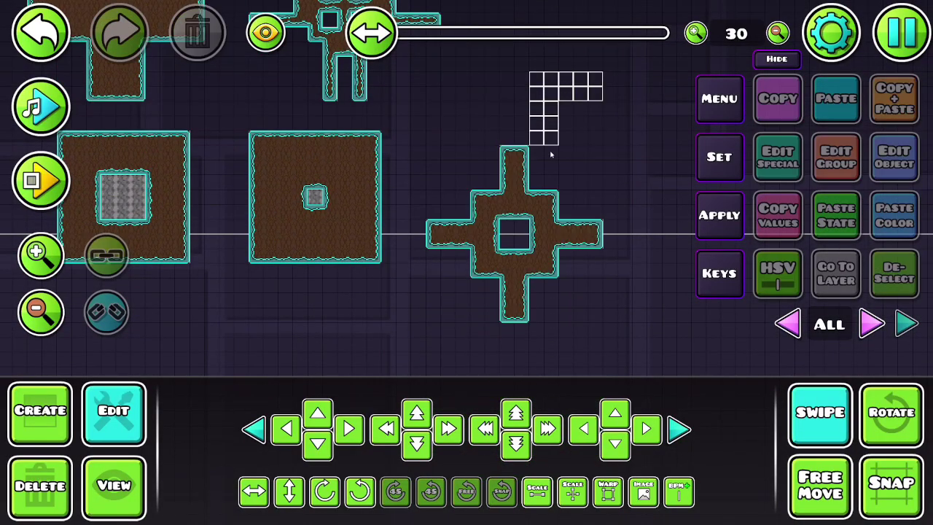
Move the L-shaped outline structure 8 grid spaces right and 5 up, clear of the new cross example, and deselect it
{"action": "left_click_drag", "start_coordinate": [532, 144], "coordinate": [605, 71]}
{"action": "key", "text": "w"}
{"action": "key", "text": "w"}
{"action": "key", "text": "d"}
{"action": "key", "text": "w"}
{"action": "key", "text": "d"}
{"action": "key", "text": "w"}
{"action": "key", "text": "d"}
{"action": "key", "text": "w"}
{"action": "key", "text": "d"}
{"action": "key", "text": "d"}
{"action": "key", "text": "d"}
{"action": "key", "text": "d"}
{"action": "key", "text": "d"}
{"action": "left_click", "coordinate": [820, 413]}
{"action": "left_click", "coordinate": [886, 254]}
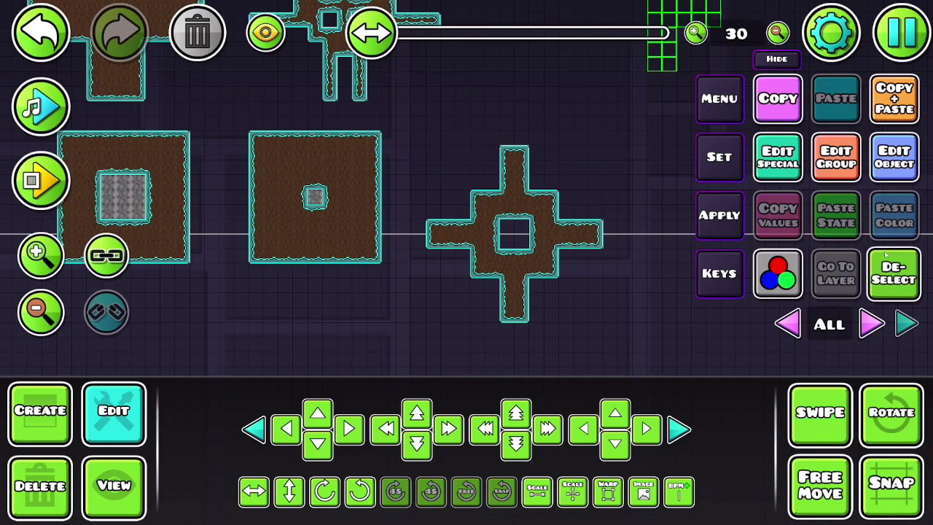
Select all five decorated structures, including the new cross, and set them as the template's examples
{"action": "left_click", "coordinate": [41, 313]}
{"action": "left_click_drag", "start_coordinate": [184, 265], "coordinate": [254, 306]}
{"action": "key", "text": "t"}
{"action": "left_click_drag", "start_coordinate": [227, 341], "coordinate": [636, 38]}
{"action": "left_click", "coordinate": [717, 216]}
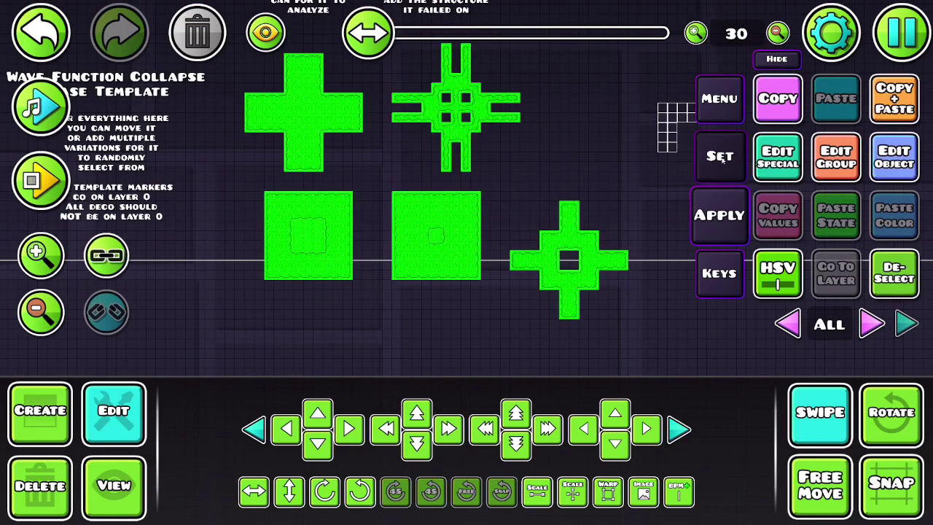
{"action": "left_click", "coordinate": [723, 160]}
{"action": "left_click", "coordinate": [467, 328]}
{"action": "left_click", "coordinate": [875, 271]}
{"action": "key", "text": "t"}
{"action": "left_click_drag", "start_coordinate": [666, 347], "coordinate": [555, 407]}
{"action": "left_click", "coordinate": [811, 421]}
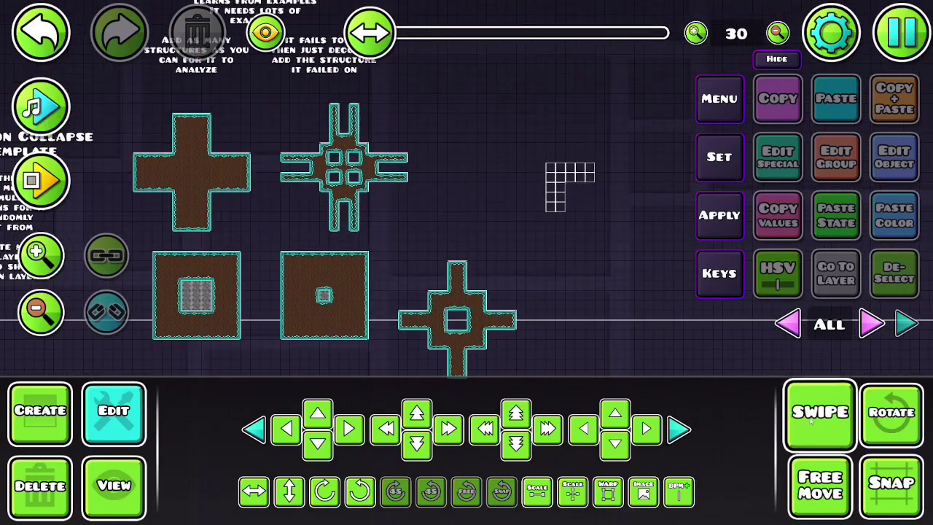
Apply the template to the L-shaped outline structure
{"action": "left_click_drag", "start_coordinate": [509, 242], "coordinate": [588, 182]}
{"action": "left_click", "coordinate": [40, 253]}
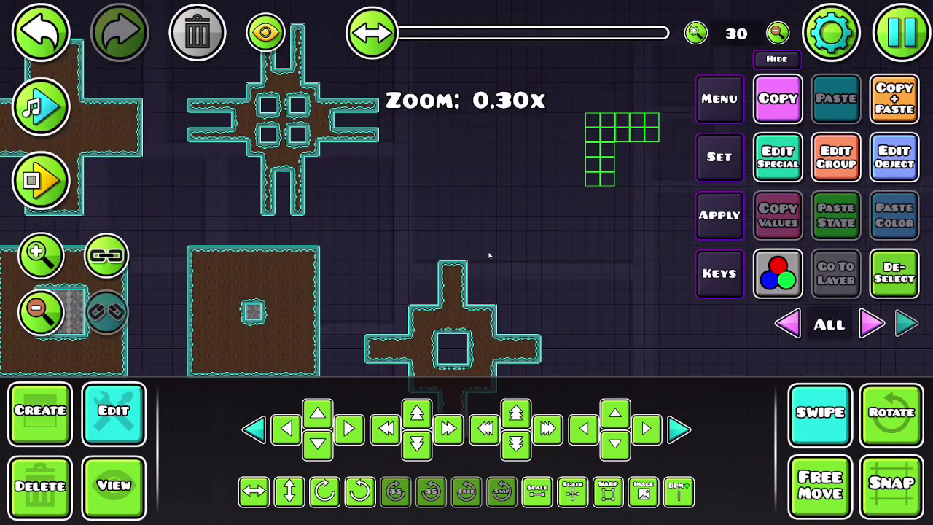
{"action": "left_click", "coordinate": [820, 413]}
{"action": "left_click_drag", "start_coordinate": [593, 302], "coordinate": [496, 327]}
{"action": "left_click", "coordinate": [720, 227]}
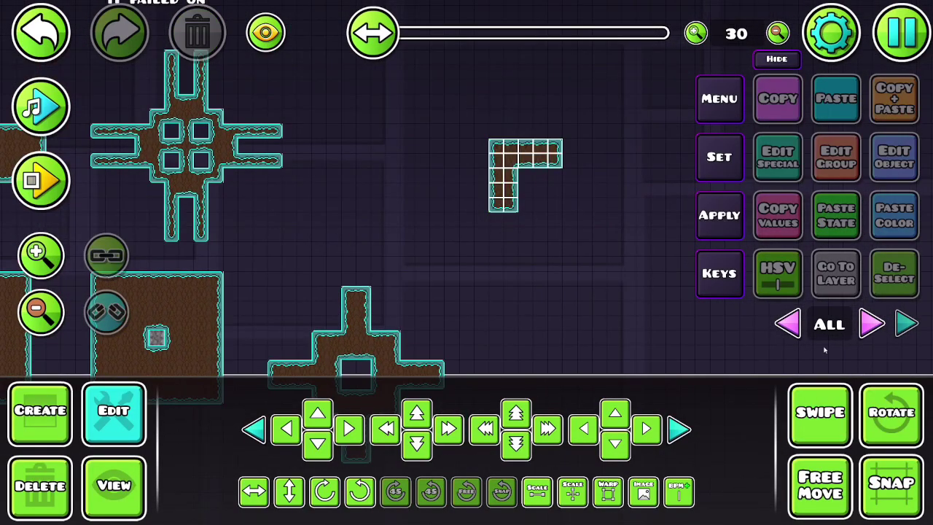
Move the L-shape's layer 0 outline 7 grid spaces right, off its decoration, and deselect it with all layers shown
{"action": "left_click", "coordinate": [871, 323]}
{"action": "left_click", "coordinate": [820, 413]}
{"action": "left_click_drag", "start_coordinate": [474, 230], "coordinate": [692, 83]}
{"action": "key", "text": "d"}
{"action": "key", "text": "d"}
{"action": "key", "text": "d"}
{"action": "key", "text": "d"}
{"action": "key", "text": "d"}
{"action": "key", "text": "d"}
{"action": "left_click", "coordinate": [788, 323]}
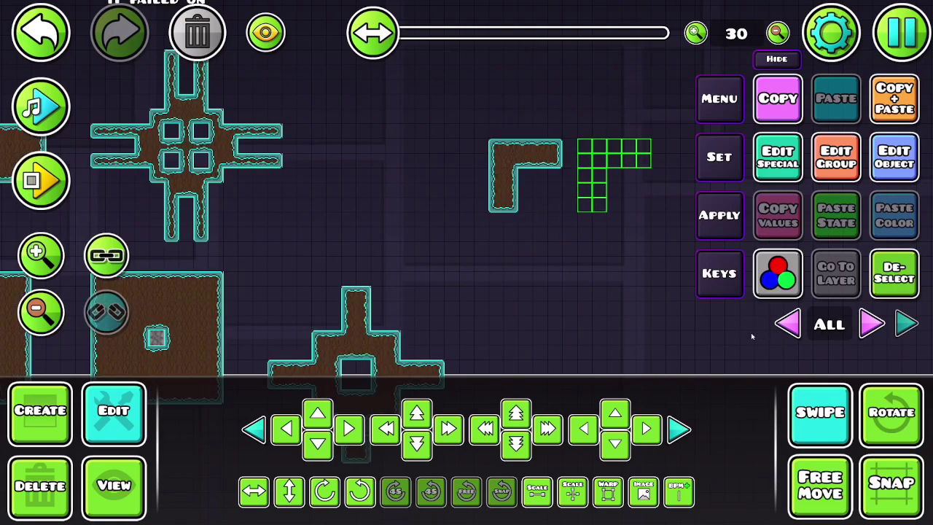
{"action": "key", "text": "d"}
{"action": "left_click", "coordinate": [895, 272]}
Duplicate the lower row of the L outline's three-block arm section downward three times to fill the outline into a 5×5 square
{"action": "scroll", "coordinate": [627, 255], "scroll_direction": "up", "scroll_amount": 2}
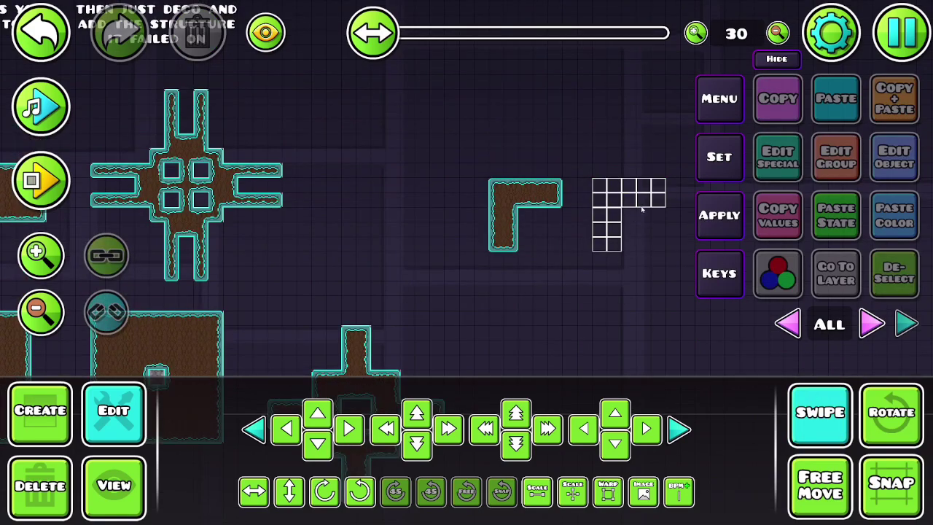
{"action": "left_click_drag", "start_coordinate": [636, 210], "coordinate": [669, 202]}
{"action": "left_click", "coordinate": [874, 116]}
{"action": "key", "text": "s"}
{"action": "left_click", "coordinate": [875, 115]}
{"action": "key", "text": "s"}
{"action": "left_click", "coordinate": [874, 115]}
{"action": "key", "text": "s"}
{"action": "key", "text": "alt+d"}
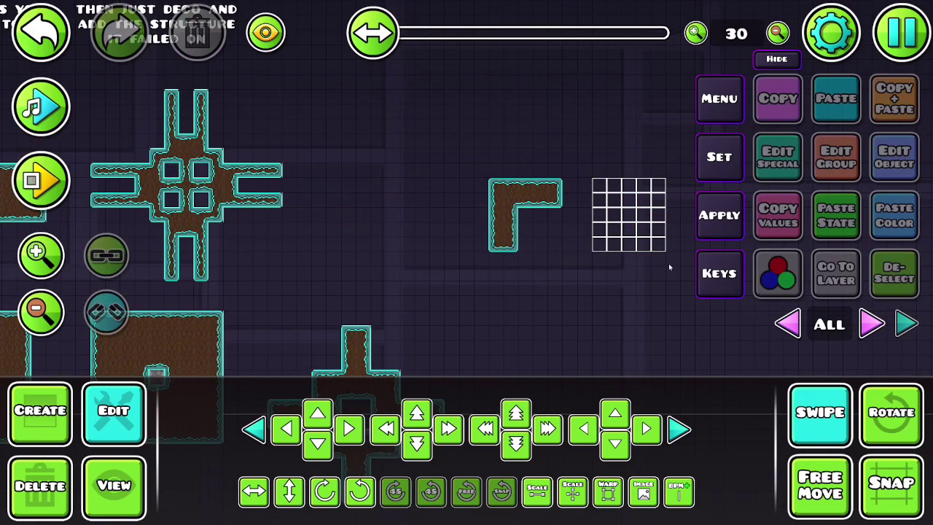
Duplicate the square's two rightmost columns three times rightward, widening the outline grid to 11 columns
{"action": "left_click_drag", "start_coordinate": [669, 267], "coordinate": [643, 171]}
{"action": "left_click", "coordinate": [901, 97]}
{"action": "key", "text": "d"}
{"action": "key", "text": "d"}
{"action": "left_click", "coordinate": [904, 95]}
{"action": "key", "text": "d"}
{"action": "key", "text": "d"}
{"action": "left_click", "coordinate": [906, 92]}
{"action": "key", "text": "d"}
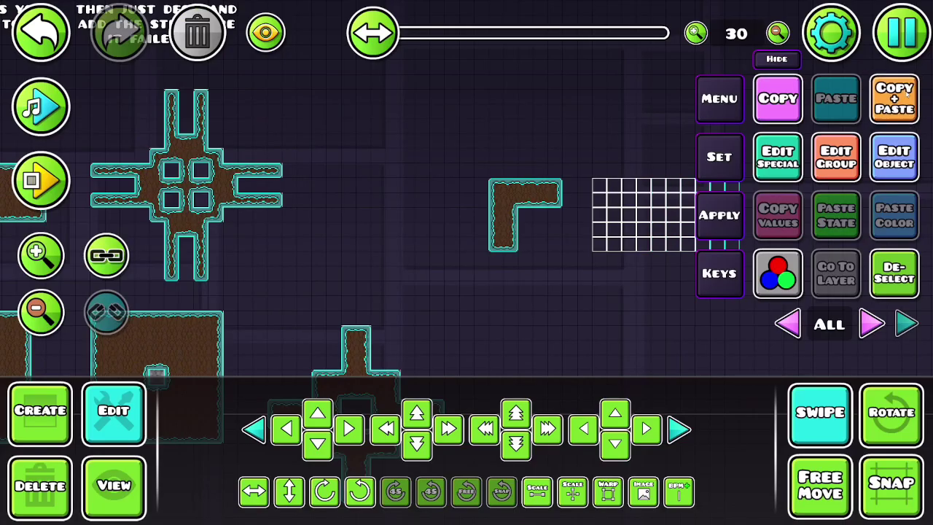
{"action": "key", "text": "d"}
{"action": "key", "text": "alt+d"}
Duplicate the grid's two bottom rows four times downward, making the outline 13 rows high, and deselect
{"action": "left_click_drag", "start_coordinate": [582, 256], "coordinate": [844, 233]}
{"action": "left_click", "coordinate": [915, 113]}
{"action": "key", "text": "s"}
{"action": "key", "text": "s"}
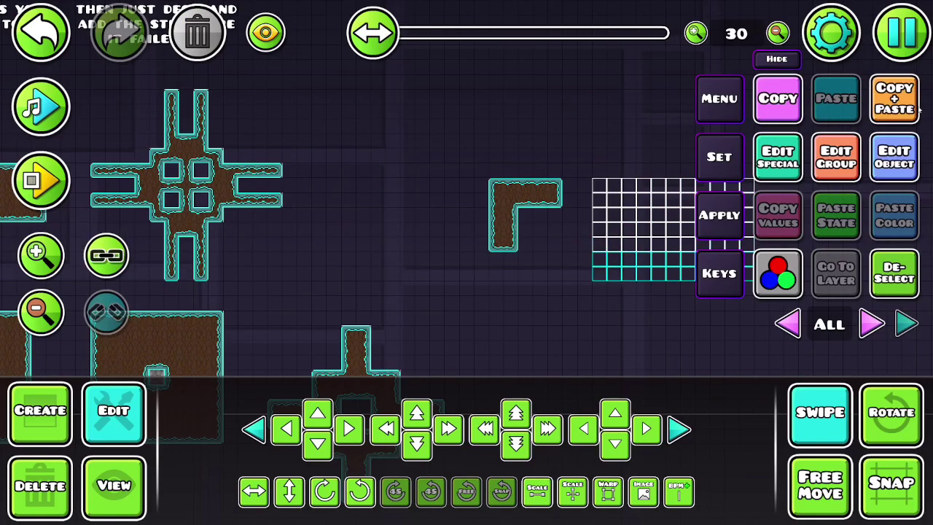
{"action": "left_click", "coordinate": [895, 99]}
{"action": "key", "text": "s"}
{"action": "left_click", "coordinate": [895, 98]}
{"action": "key", "text": "s"}
{"action": "left_click", "coordinate": [894, 99]}
{"action": "key", "text": "s"}
{"action": "left_click", "coordinate": [894, 273]}
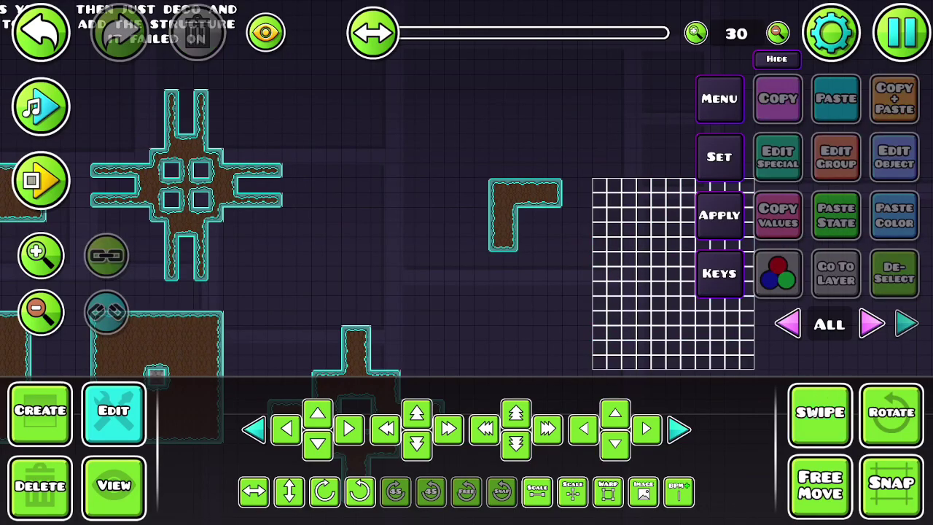
Duplicate the grid's three rightmost columns twice rightward, widening the outline to 17 columns
{"action": "left_click_drag", "start_coordinate": [361, 344], "coordinate": [444, 253]}
{"action": "left_click_drag", "start_coordinate": [248, 269], "coordinate": [111, 286]}
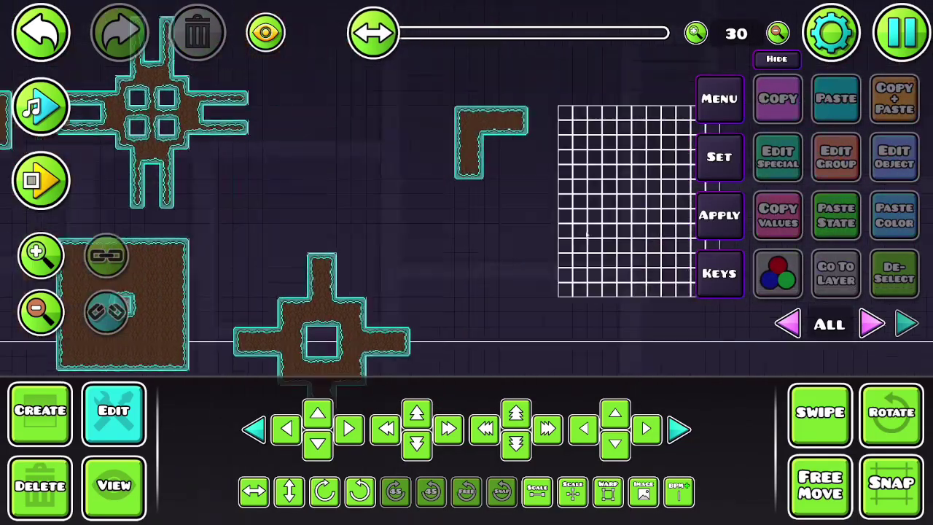
{"action": "left_click_drag", "start_coordinate": [588, 234], "coordinate": [467, 248]}
{"action": "left_click", "coordinate": [828, 407]}
{"action": "left_click_drag", "start_coordinate": [679, 341], "coordinate": [582, 109]}
{"action": "left_click", "coordinate": [894, 100]}
{"action": "key", "text": "d"}
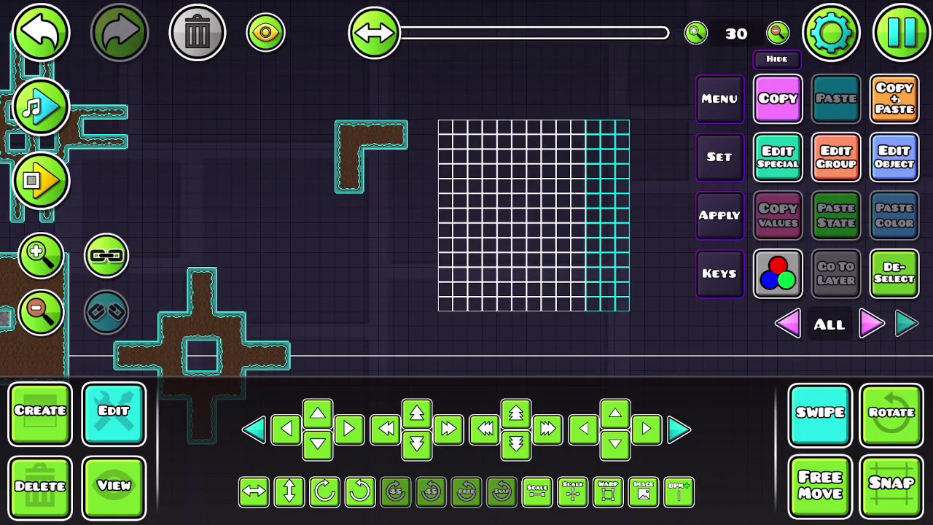
{"action": "key", "text": "d"}
{"action": "left_click", "coordinate": [896, 99]}
{"action": "key", "text": "d"}
{"action": "key", "text": "d"}
{"action": "key", "text": "d"}
Apply the template to the whole 17×13 grid, and move its layer 0 outline 20 grid spaces up, clear of the decoration
{"action": "left_click_drag", "start_coordinate": [417, 317], "coordinate": [772, 85]}
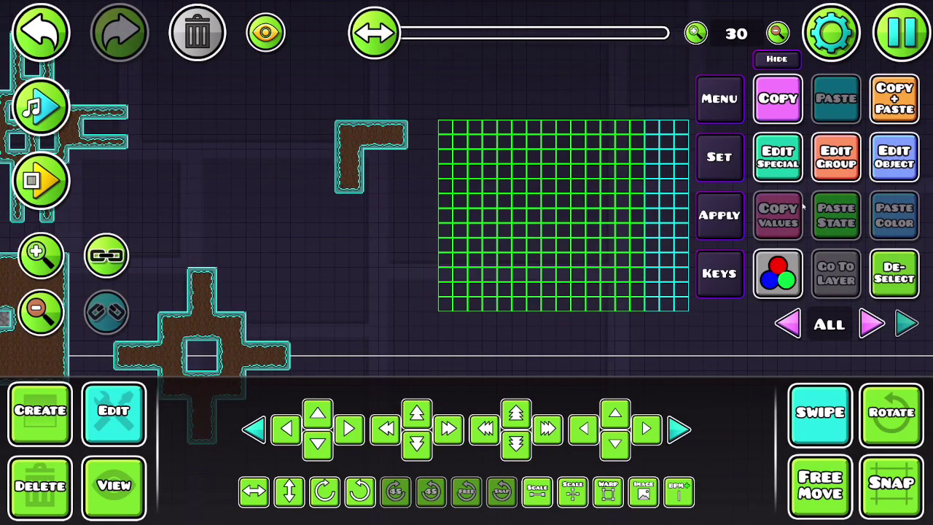
{"action": "left_click", "coordinate": [702, 299]}
{"action": "left_click", "coordinate": [863, 323]}
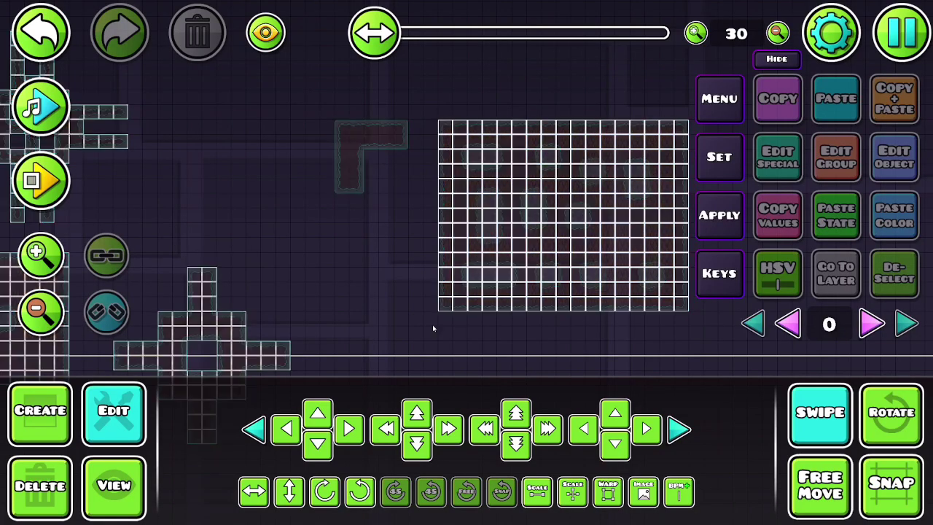
{"action": "left_click_drag", "start_coordinate": [421, 331], "coordinate": [708, 113]}
{"action": "left_click", "coordinate": [514, 413]}
{"action": "left_click", "coordinate": [514, 413]}
{"action": "left_click", "coordinate": [514, 412]}
{"action": "left_click", "coordinate": [514, 413]}
{"action": "left_click", "coordinate": [755, 324]}
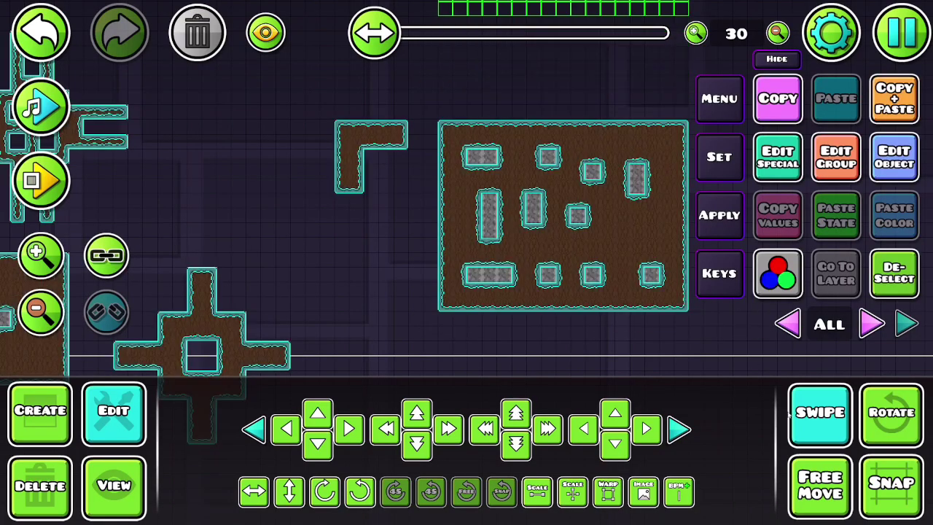
{"action": "left_click", "coordinate": [880, 272]}
Compare the decorated rectangle and L shape with the neighbouring example structures
{"action": "left_click", "coordinate": [54, 312]}
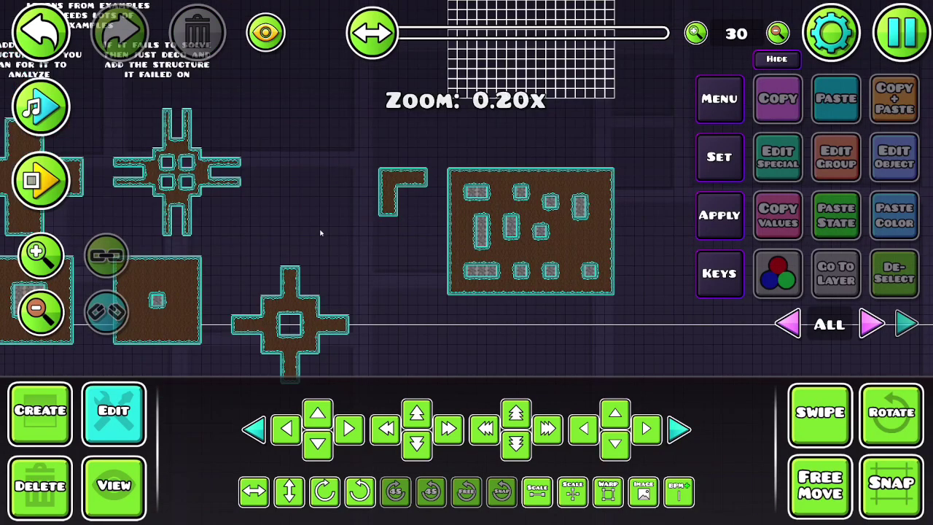
{"action": "left_click_drag", "start_coordinate": [325, 232], "coordinate": [458, 269]}
{"action": "scroll", "coordinate": [388, 262], "scroll_direction": "up", "scroll_amount": 1}
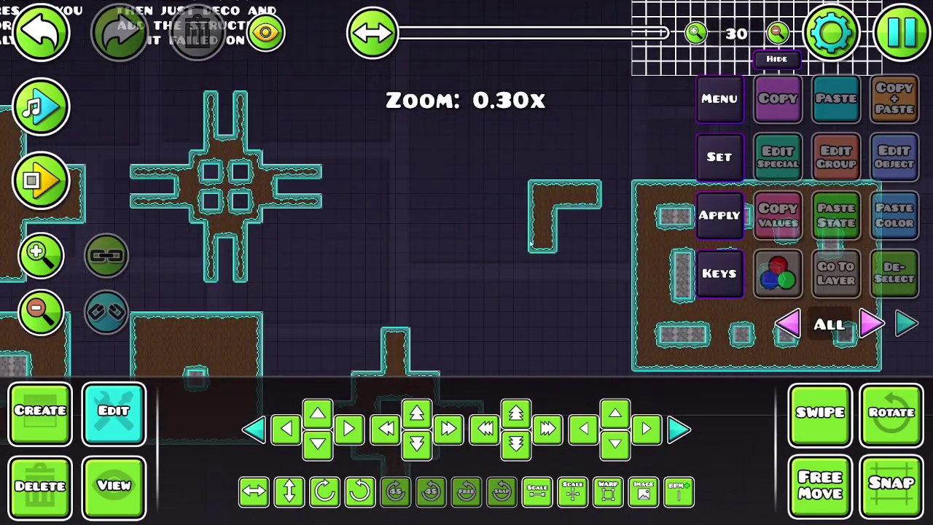
{"action": "left_click_drag", "start_coordinate": [399, 226], "coordinate": [535, 155]}
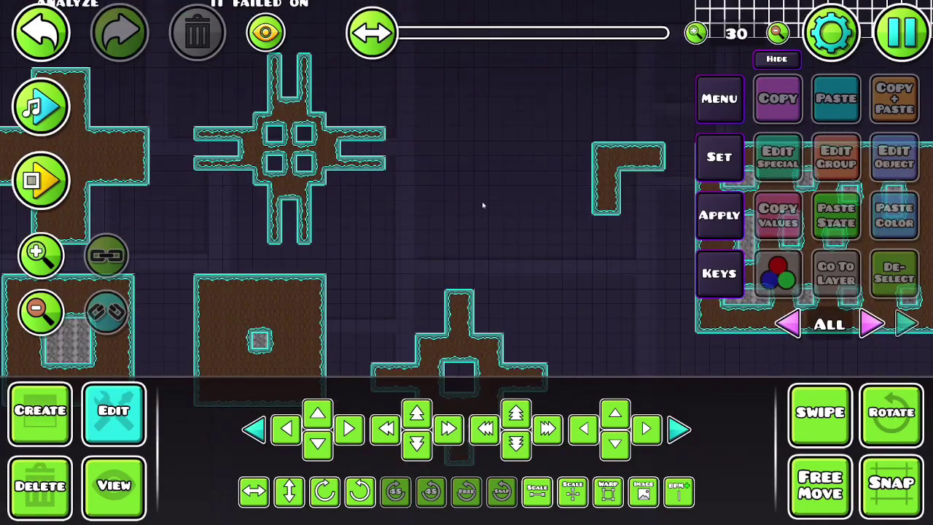
{"action": "left_click_drag", "start_coordinate": [606, 124], "coordinate": [523, 213]}
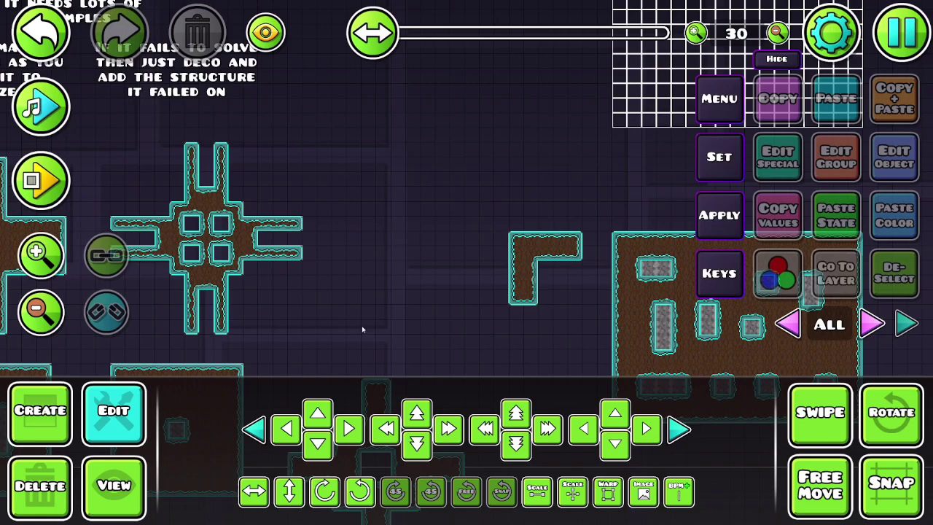
{"action": "left_click_drag", "start_coordinate": [552, 329], "coordinate": [619, 309]}
Move the decorated L shape one grid space left and deselect it
{"action": "left_click", "coordinate": [830, 436]}
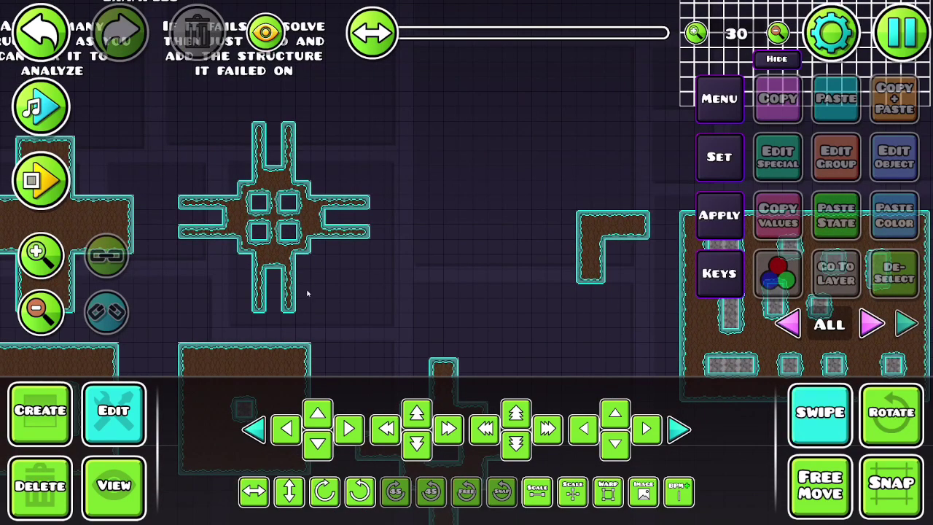
{"action": "left_click", "coordinate": [40, 305]}
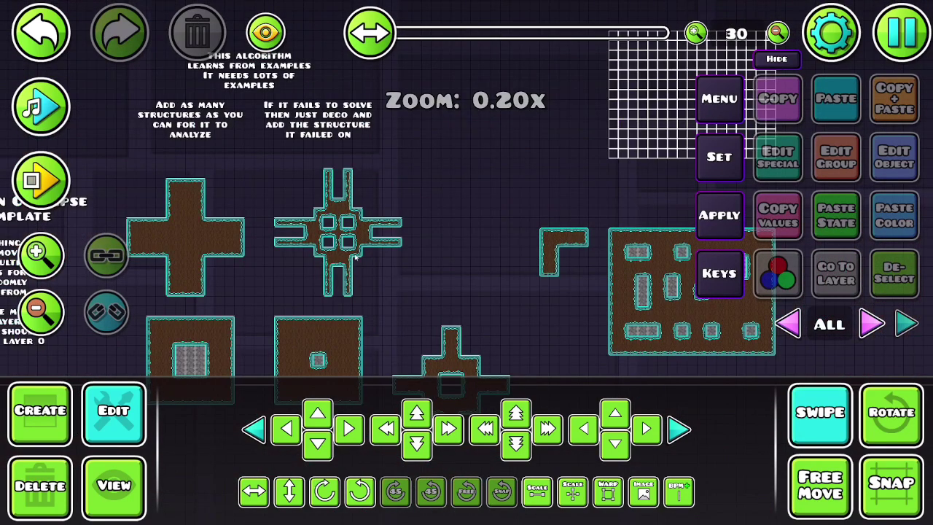
{"action": "left_click_drag", "start_coordinate": [508, 291], "coordinate": [594, 228]}
{"action": "key", "text": "a"}
{"action": "key", "text": "a"}
{"action": "key", "text": "d"}
{"action": "left_click", "coordinate": [840, 413]}
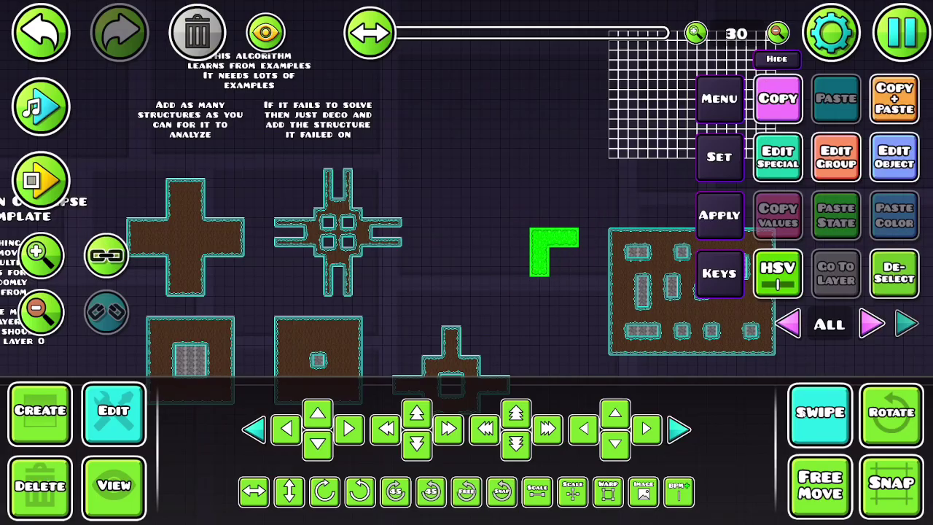
{"action": "left_click", "coordinate": [895, 276]}
Review the five decorated example structures and the notes of the Wave Function Collapse base template
{"action": "left_click_drag", "start_coordinate": [619, 266], "coordinate": [672, 186]}
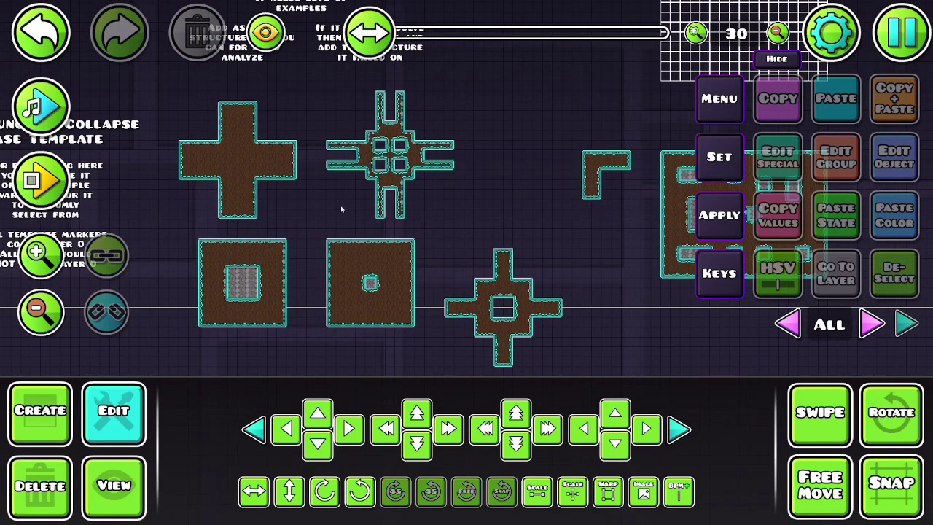
{"action": "left_click_drag", "start_coordinate": [418, 210], "coordinate": [446, 164]}
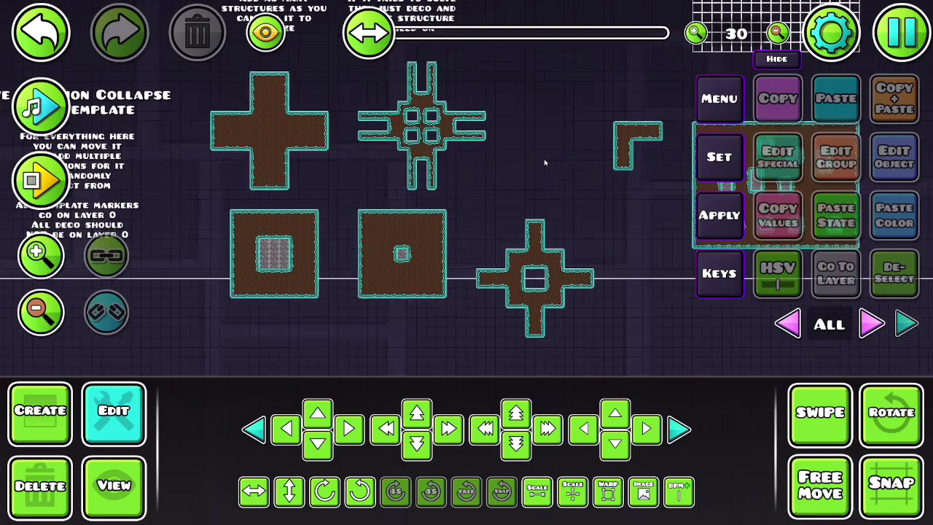
{"action": "left_click", "coordinate": [31, 299]}
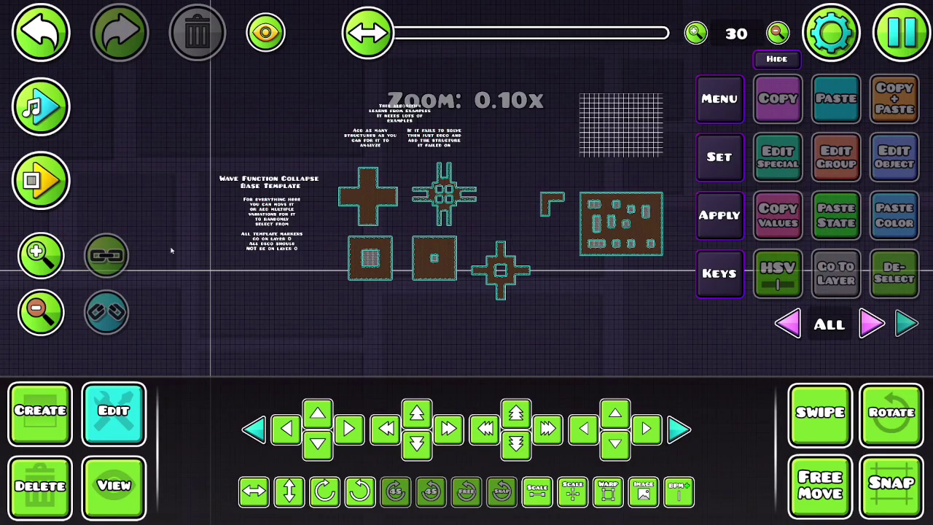
{"action": "left_click", "coordinate": [41, 255]}
{"action": "left_click_drag", "start_coordinate": [439, 192], "coordinate": [457, 258]}
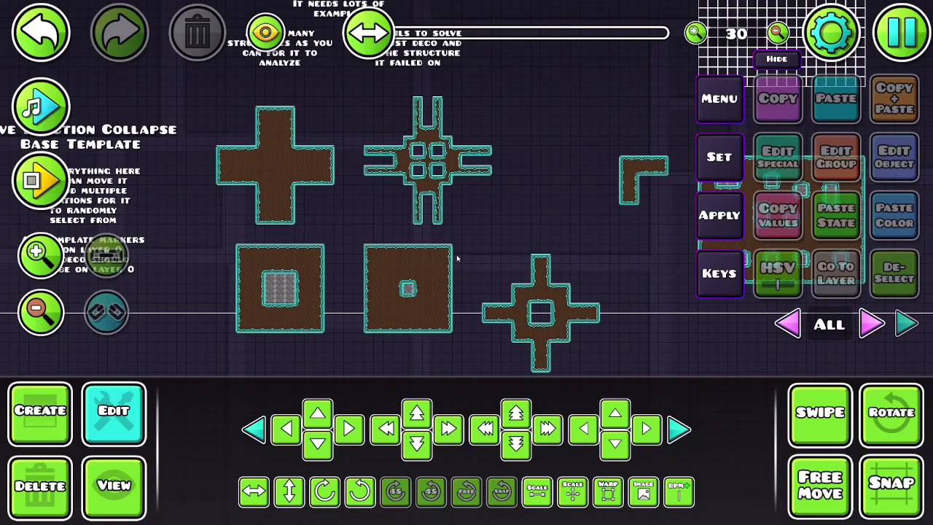